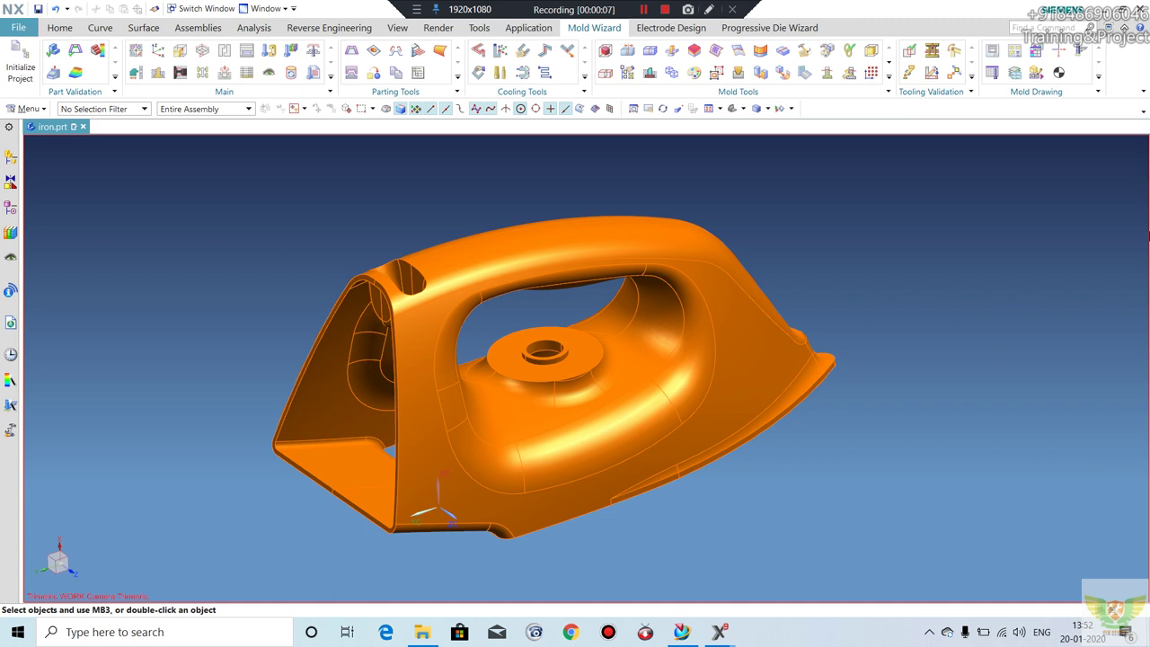
- Orbit the iron model to view another side and its front end
mouse_move(603, 418)
middle_down()
mouse_move(729, 442)
mouse_move(692, 418)
mouse_move(667, 354)
mouse_move(673, 367)
mouse_move(561, 450)
mouse_move(541, 373)
mouse_move(635, 350)
mouse_move(778, 372)
mouse_move(796, 392)
middle_up()
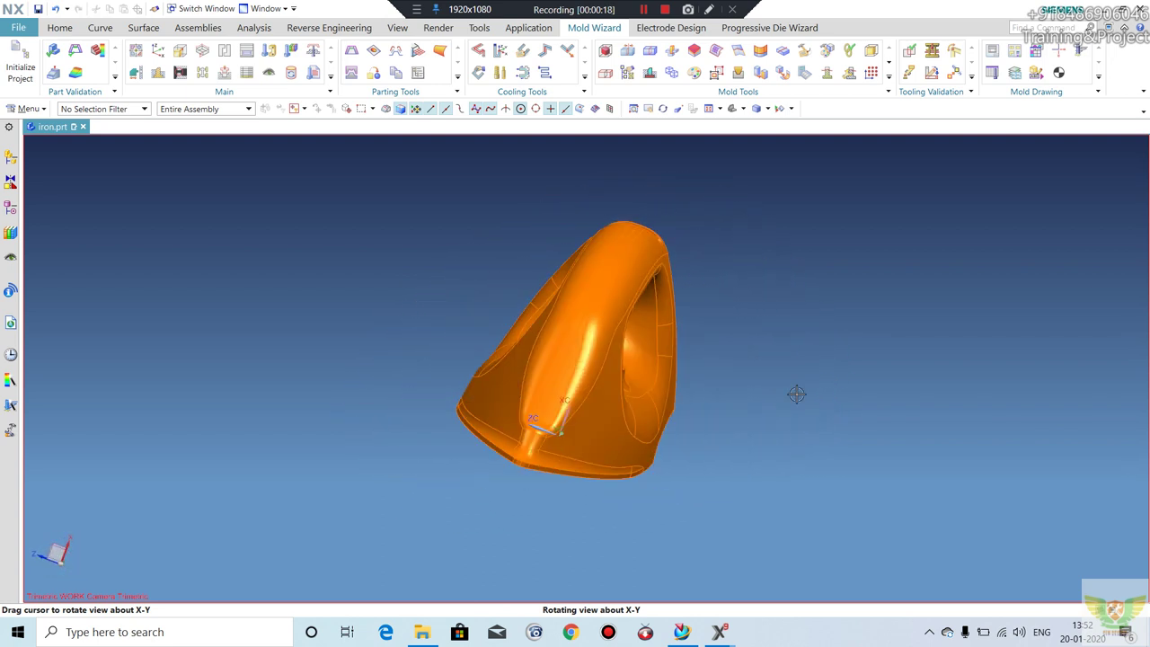
mouse_move(709, 352)
middle_down()
mouse_move(680, 360)
mouse_move(698, 347)
mouse_move(637, 323)
mouse_move(526, 341)
mouse_move(606, 403)
mouse_move(581, 292)
mouse_move(639, 290)
mouse_move(662, 341)
mouse_move(850, 278)
mouse_move(754, 378)
mouse_move(727, 336)
mouse_move(784, 363)
middle_up()
scroll(731, 395, up, 2)
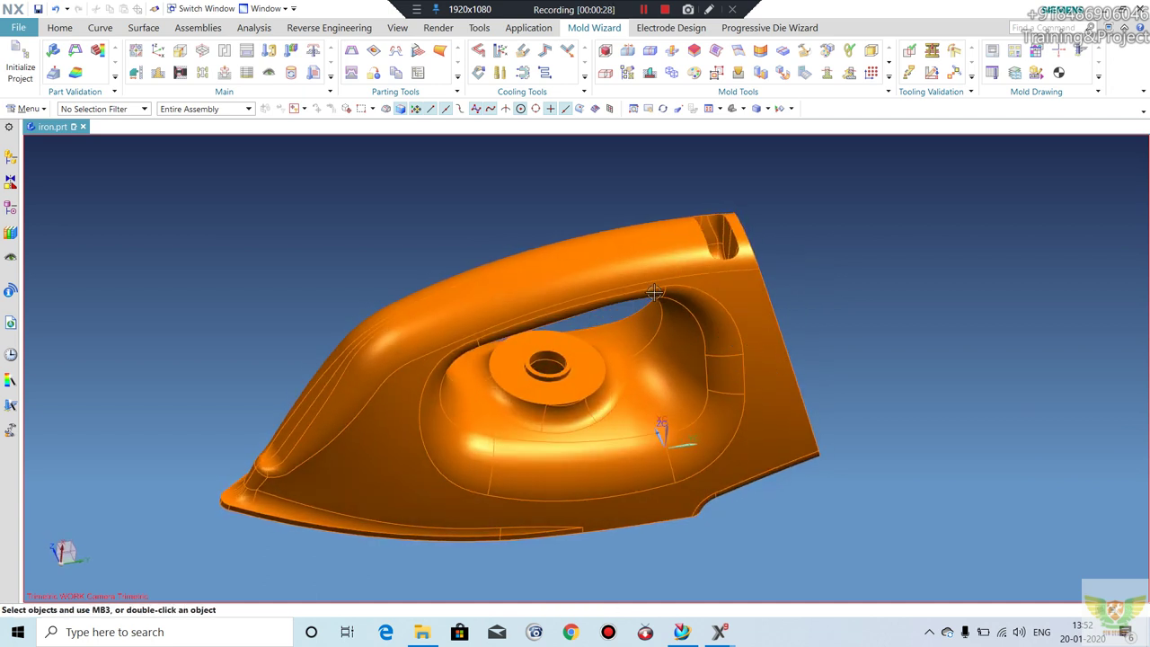
mouse_move(719, 632)
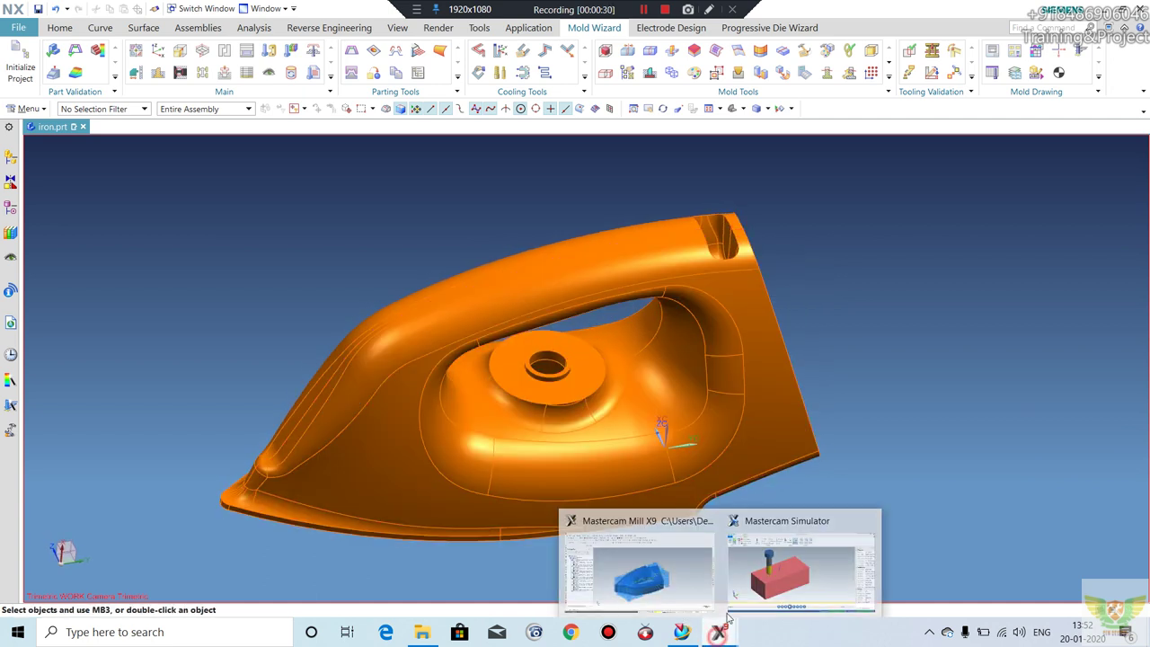
- Bring up Mastercam Simulator and zoom so roughing begins cutting the red stock block
click(788, 571)
scroll(753, 367, down, 1)
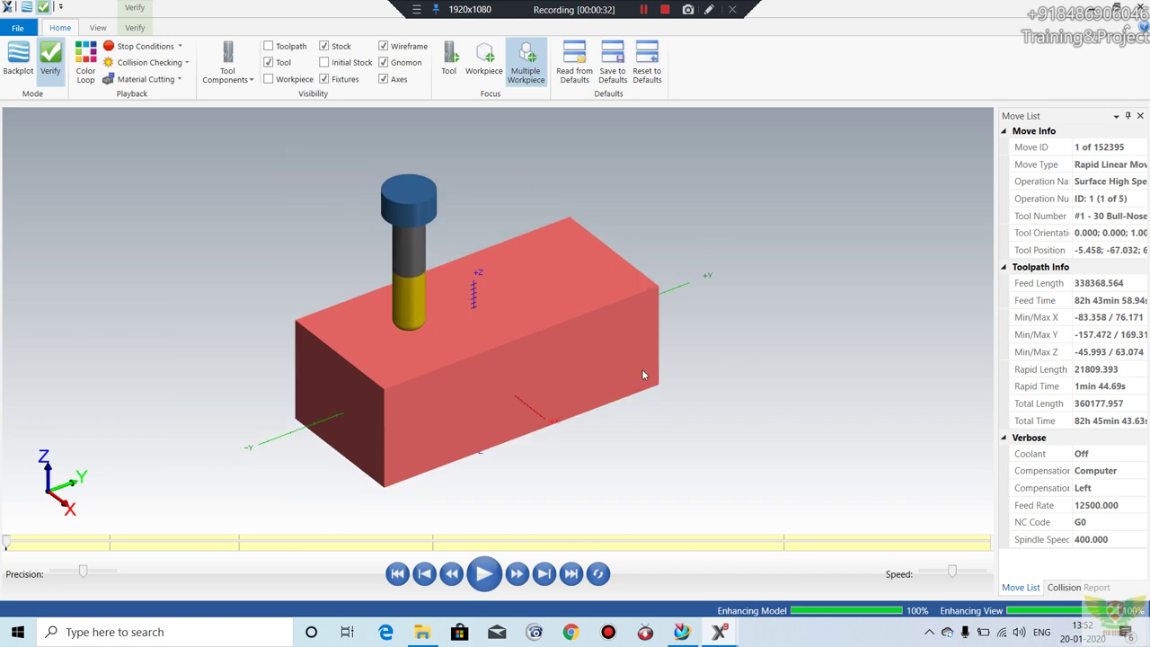
scroll(397, 359, up, 2)
scroll(419, 349, down, 1)
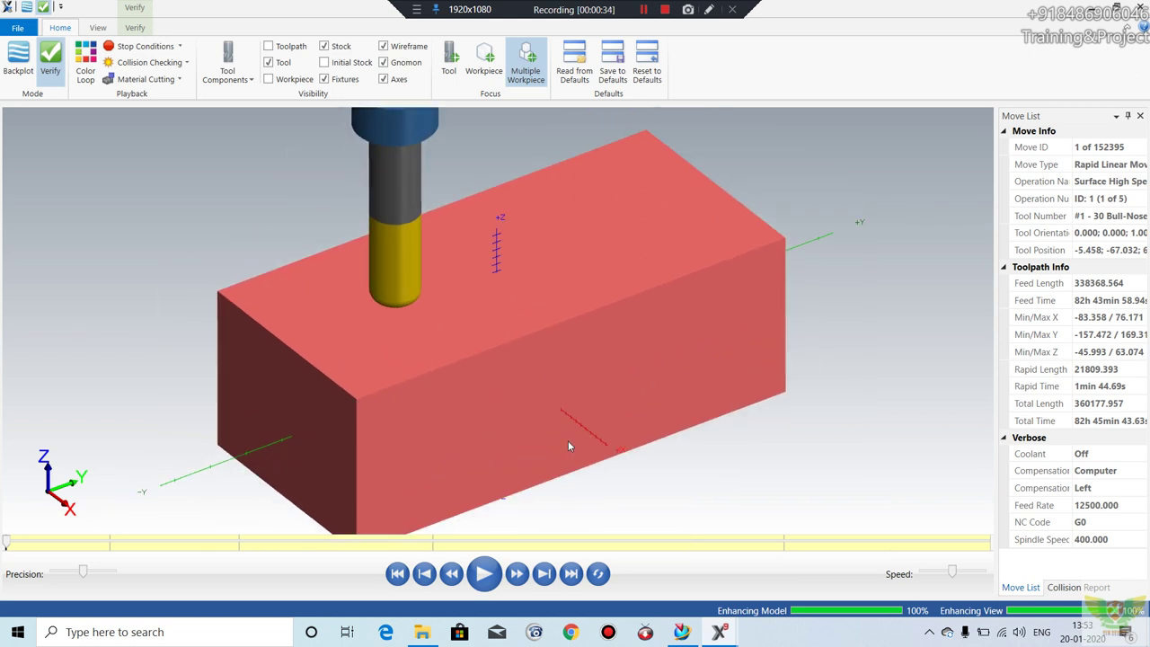
scroll(424, 284, up, 1)
scroll(477, 326, down, 1)
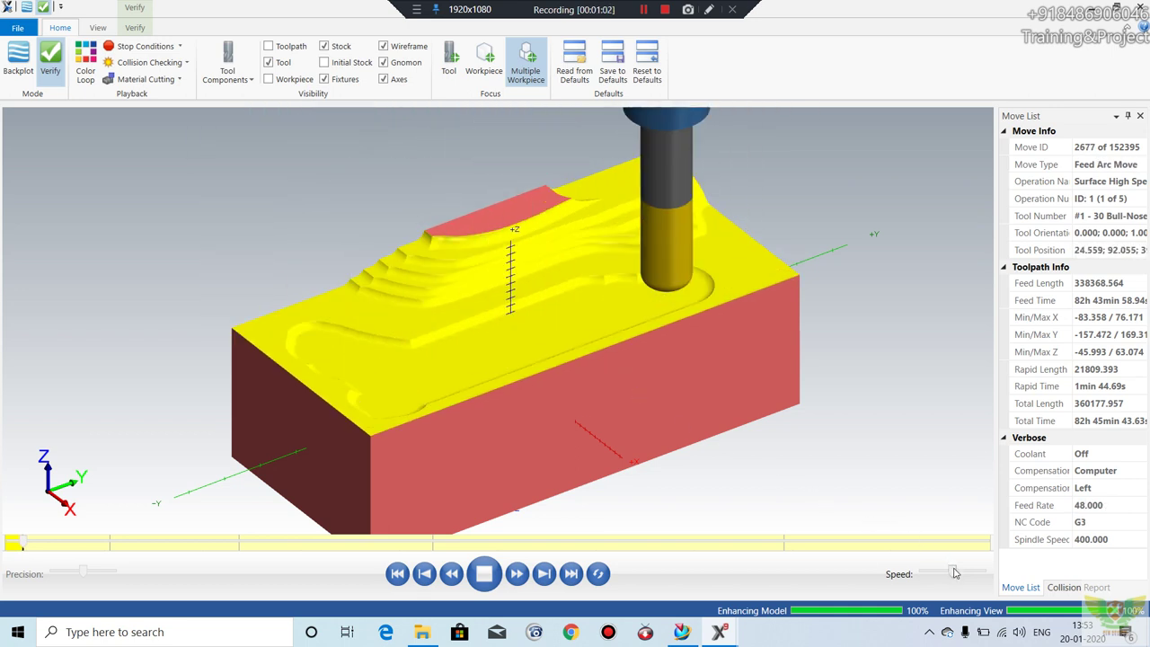
- Raise the simulation speed and show the Workpiece overlay while operations 1–5 cut the iron
drag(952, 571, 985, 572)
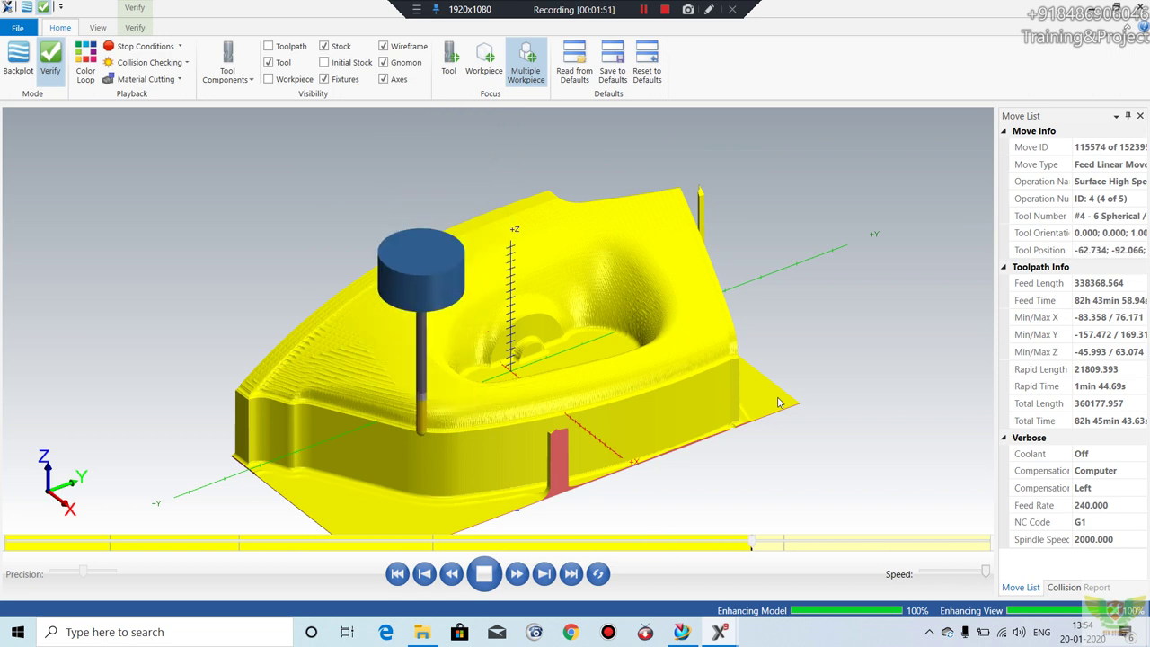
click(269, 79)
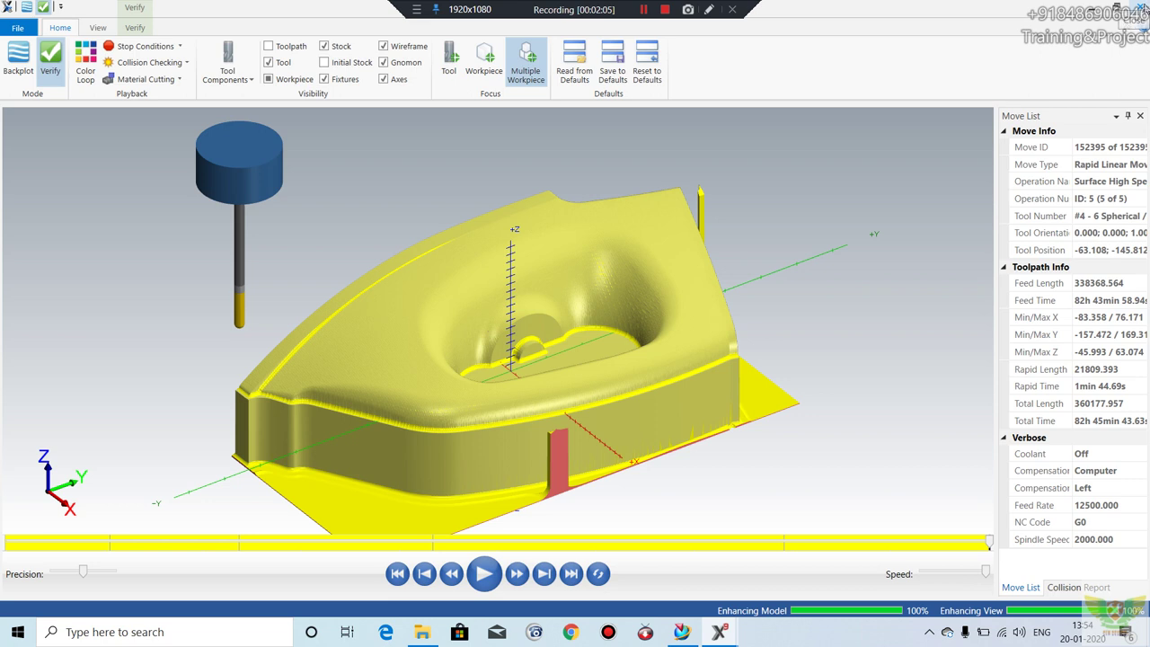
- Return from Siemens NX to the Insert iron New.mcx-9 file in Mastercam Mill X9
key(alt+Tab)
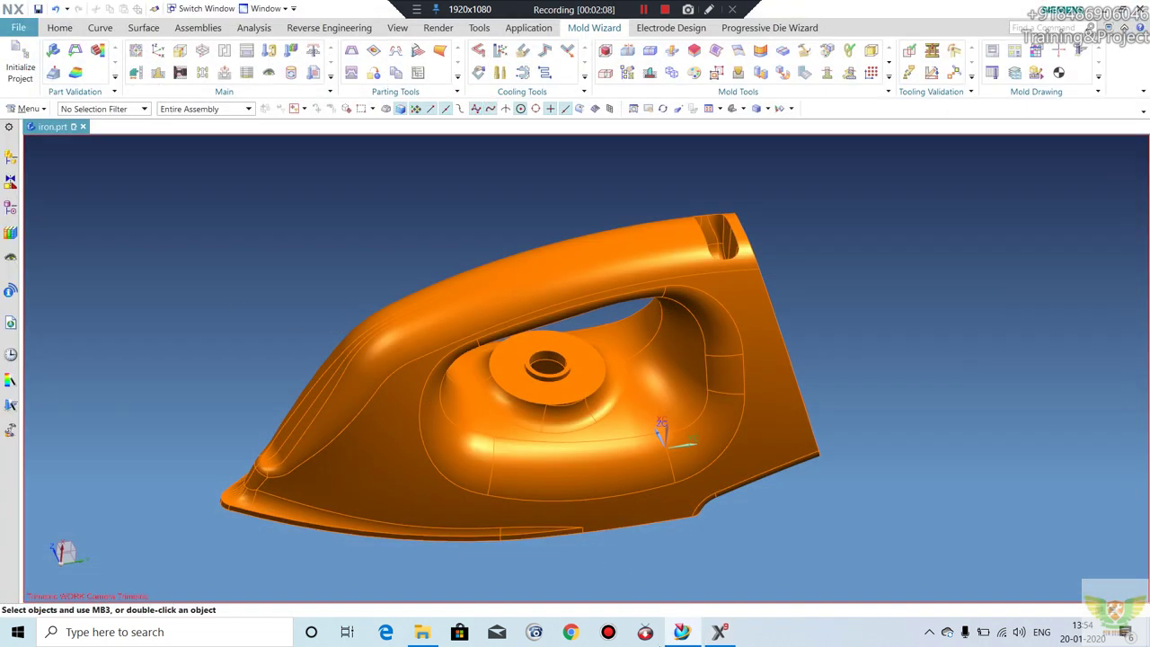
click(721, 632)
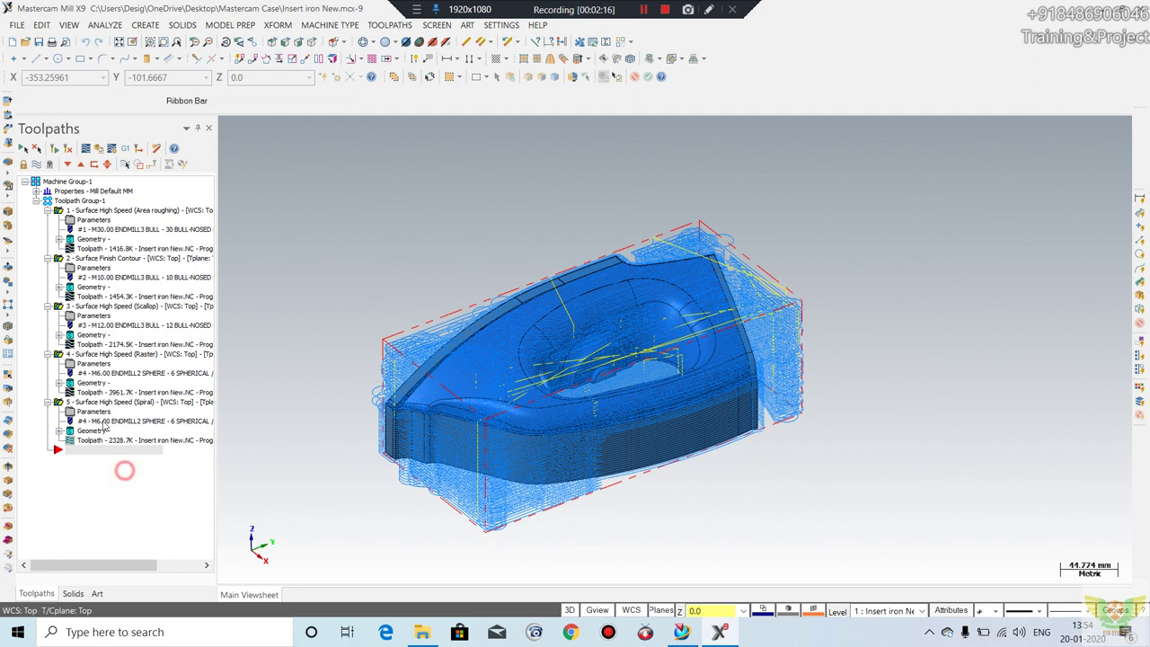
- Select toolpath operations 1 through 5 and delete them, confirming Yes
click(104, 210)
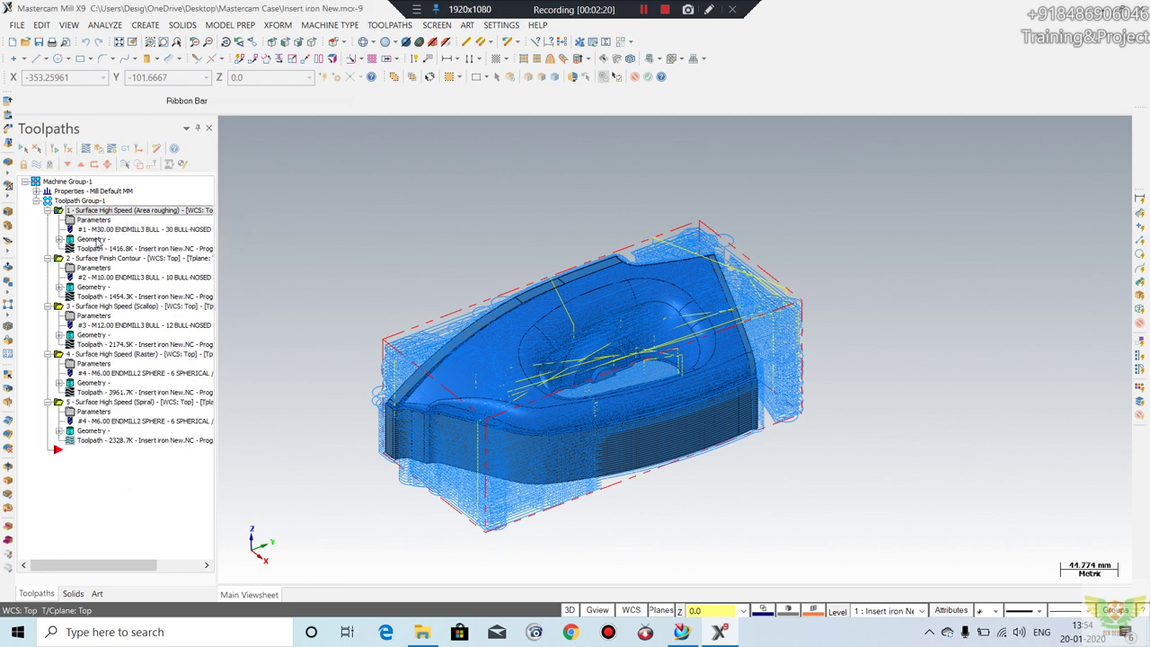
click(99, 258)
click(104, 305)
click(105, 353)
click(108, 401)
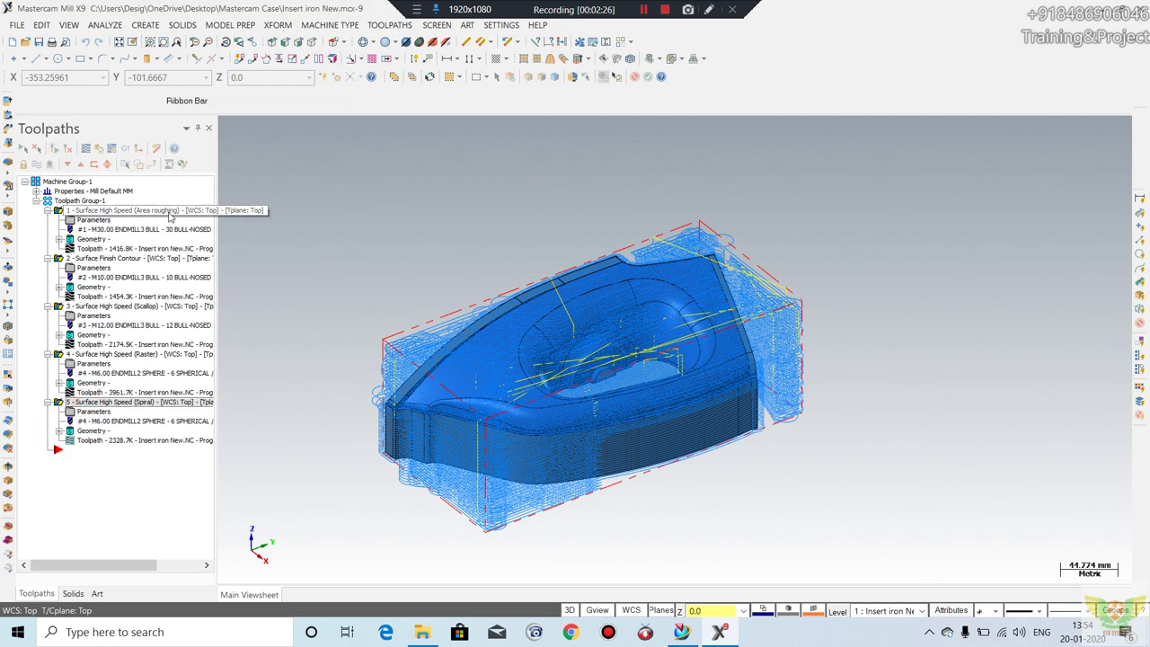
key(Delete)
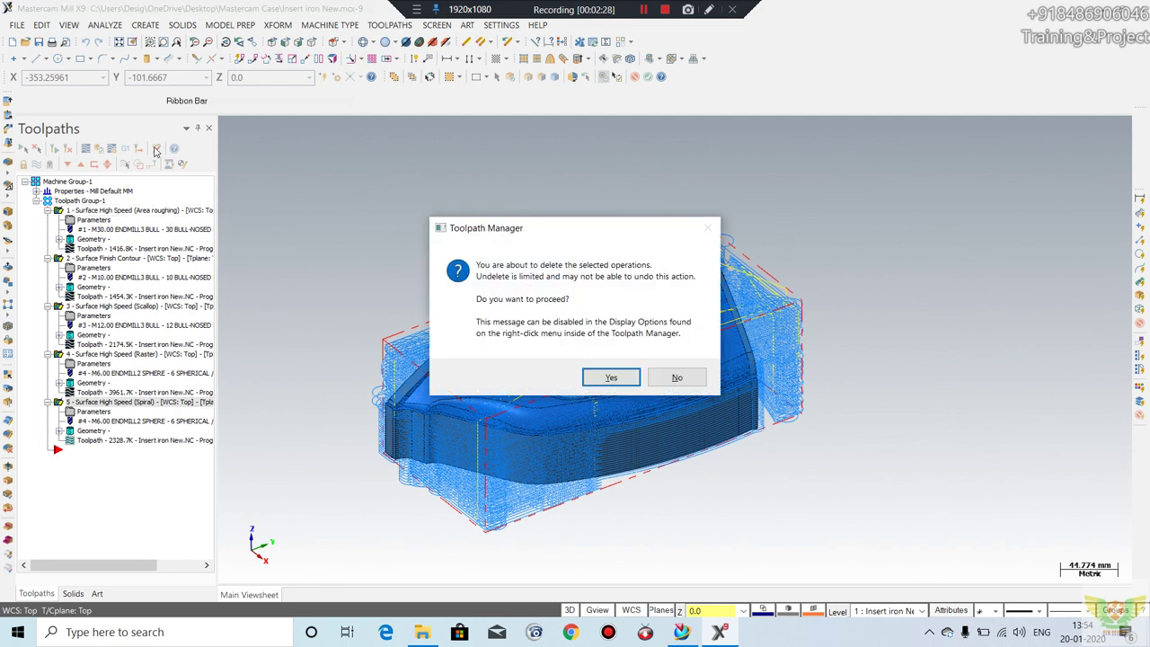
click(598, 378)
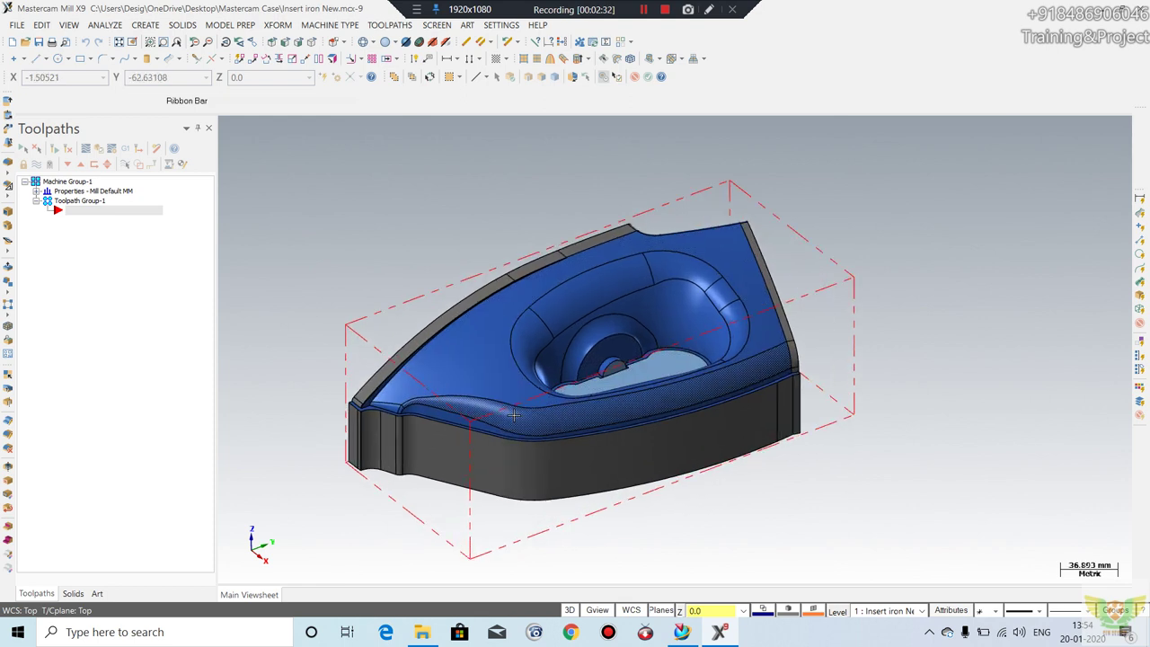
scroll(514, 414, up, 1)
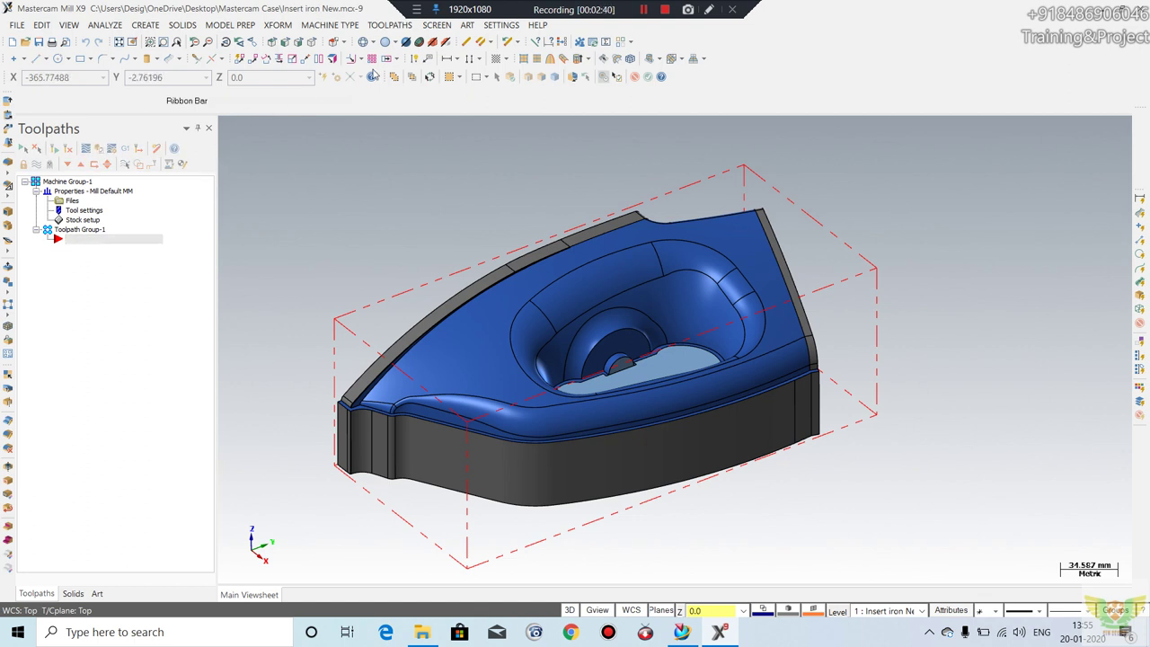
click(392, 26)
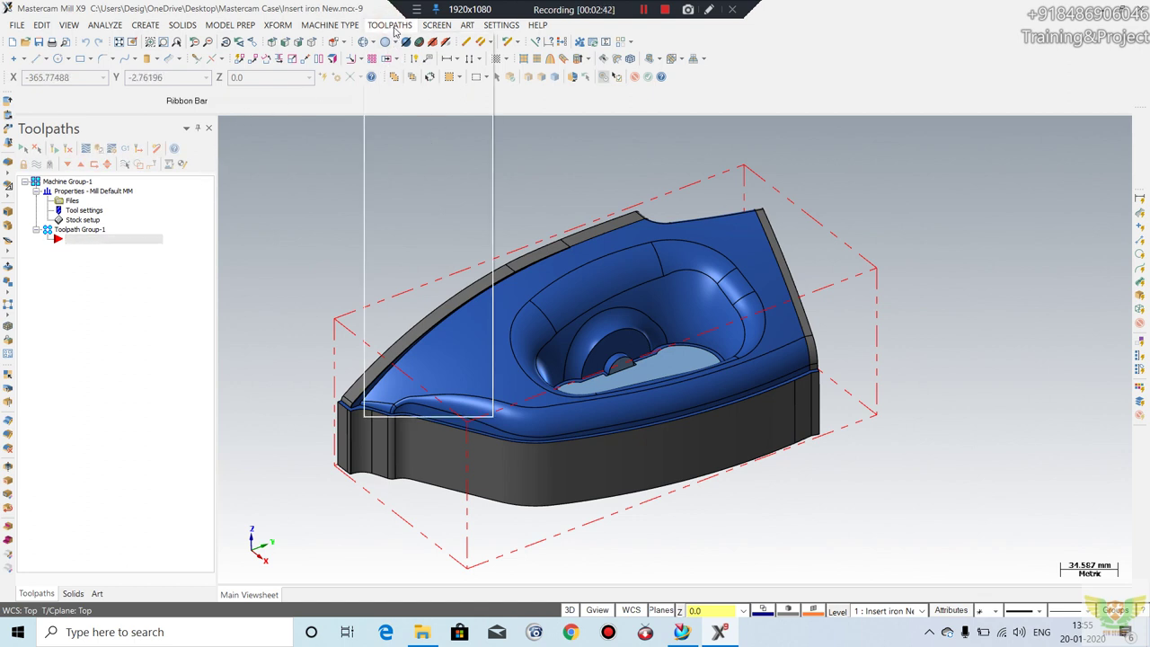
- Create a Surface High Speed Area Roughing toolpath, NC name Insert iron New, on all 51 part surfaces
click(390, 25)
mouse_move(419, 160)
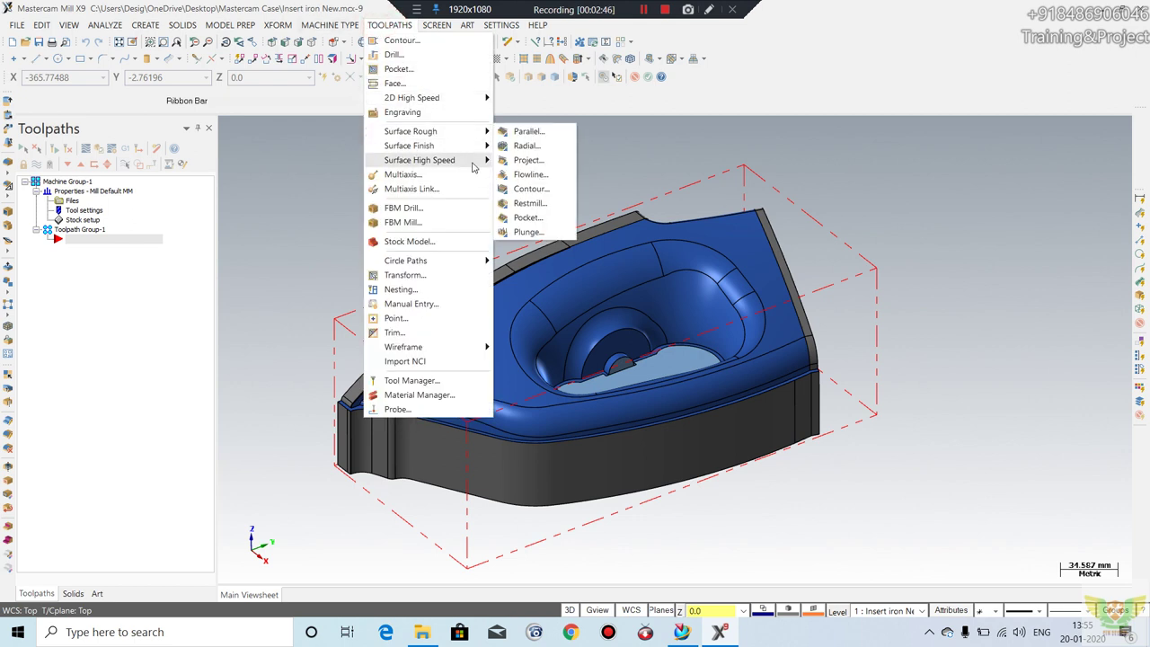
click(475, 160)
click(537, 176)
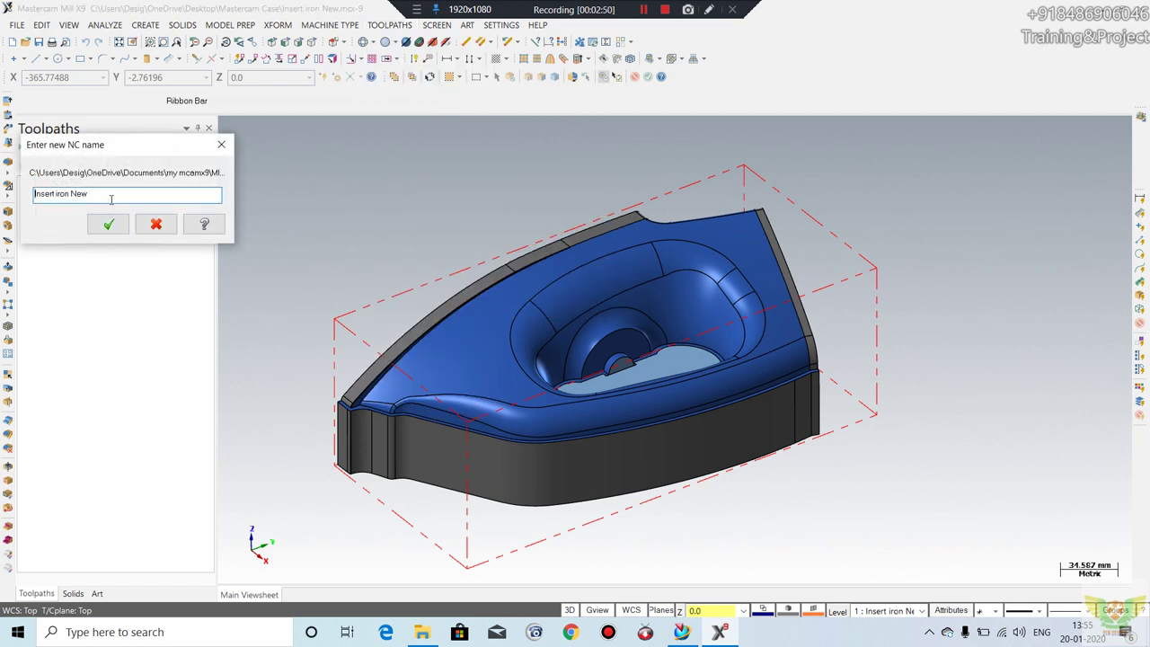
click(107, 228)
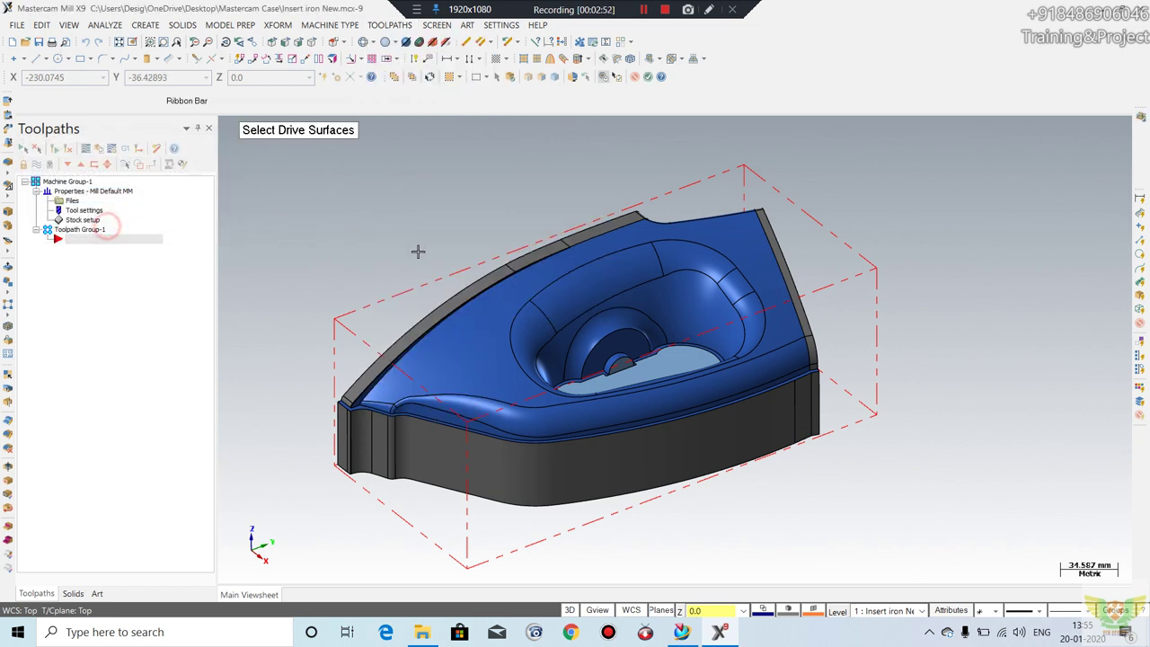
click(580, 303)
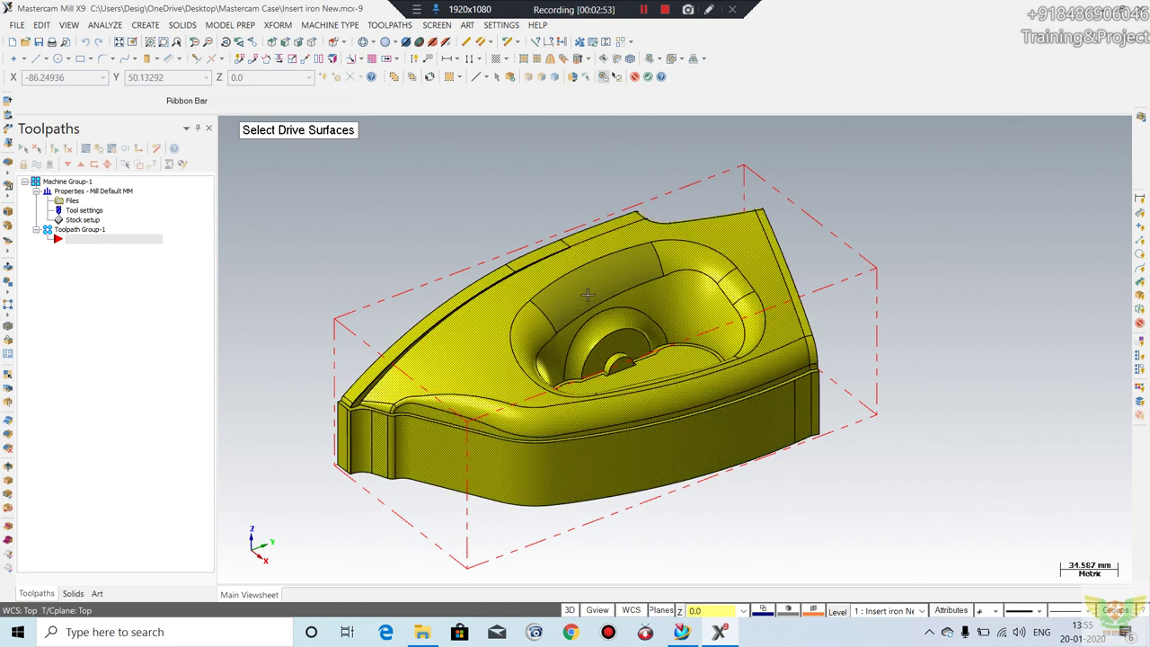
key(Return)
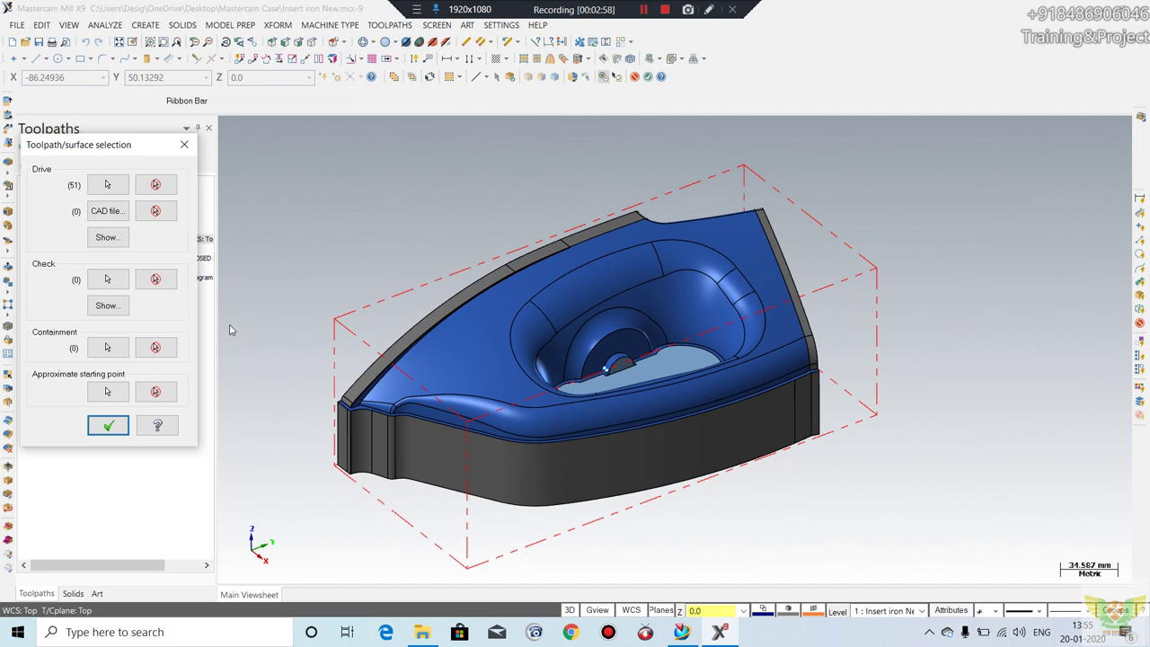
click(107, 427)
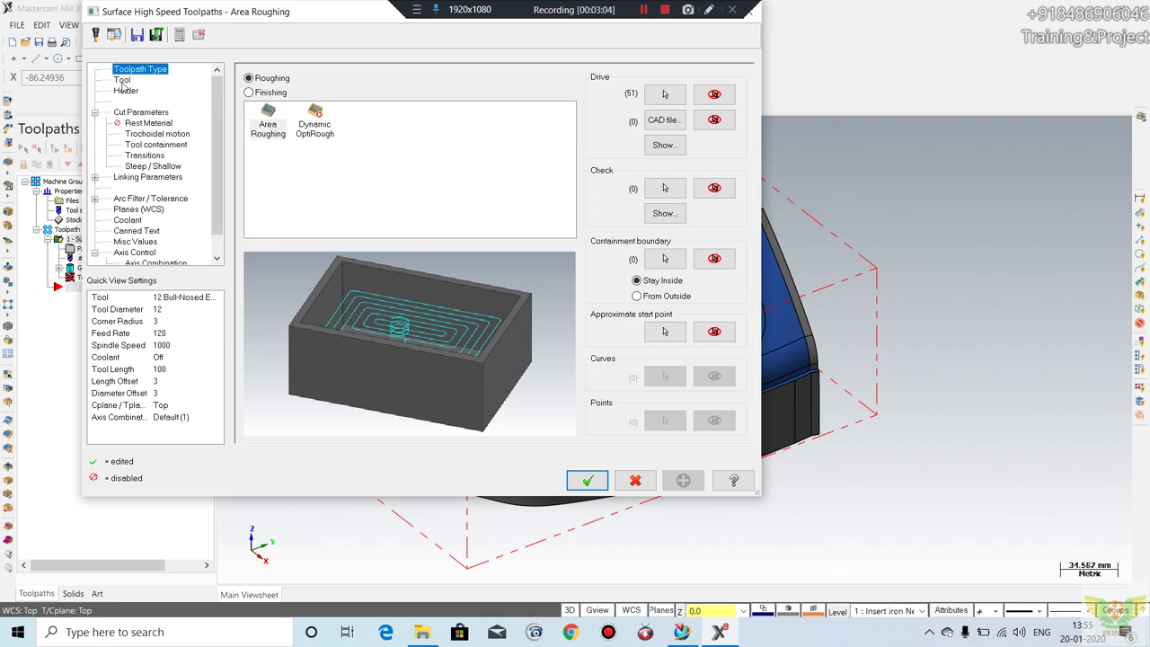
- Assign tool 1, the 30 Bull-Nosed Endmill with 7.5 corner radius, and check its default holder
click(124, 81)
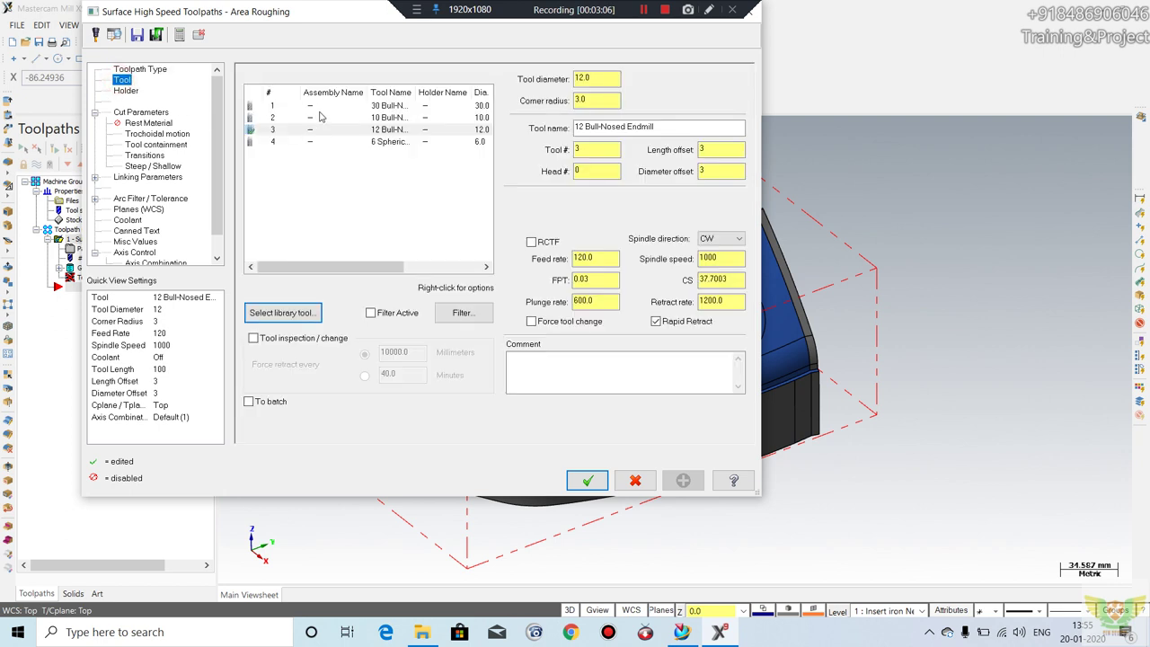
click(326, 108)
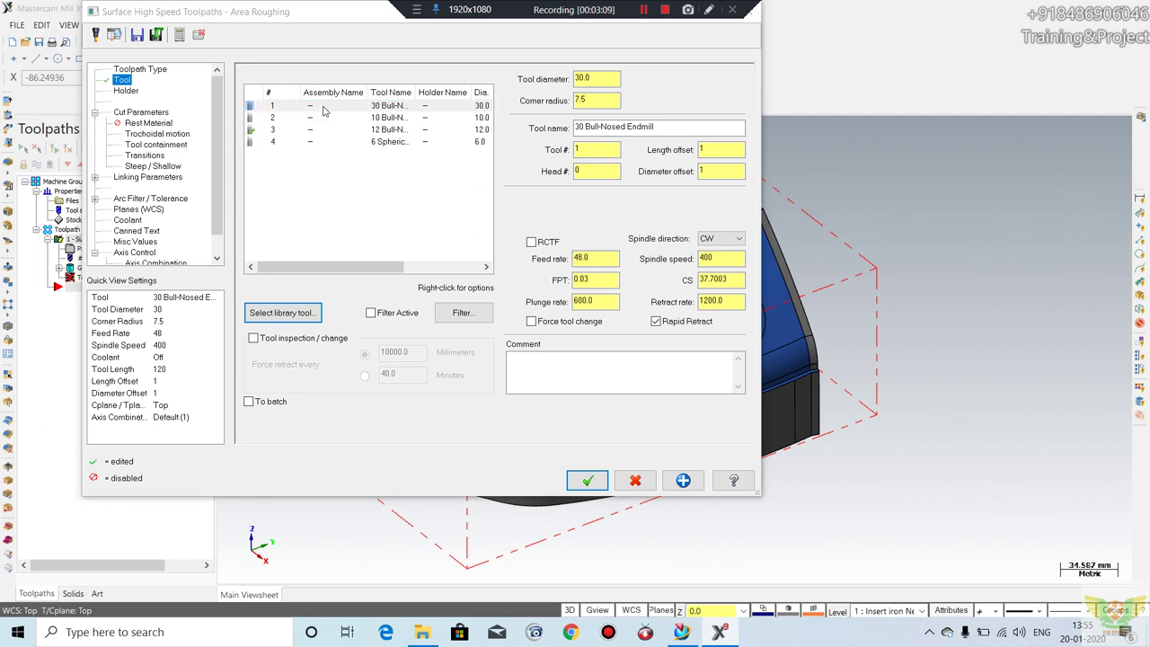
double_click(386, 109)
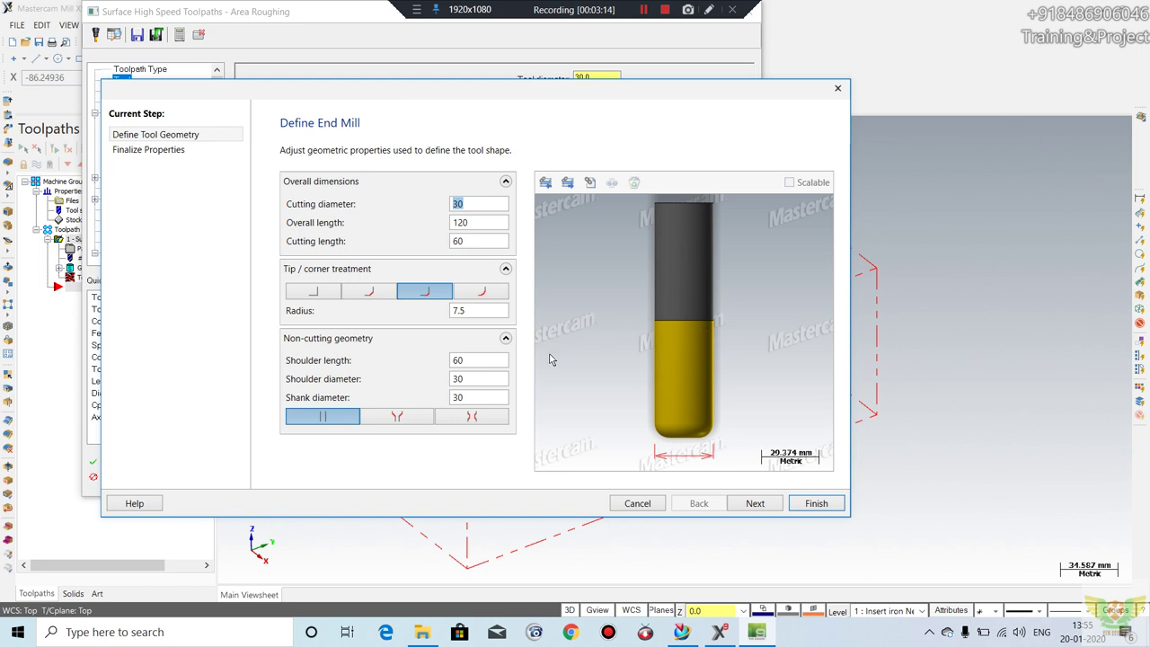
click(817, 504)
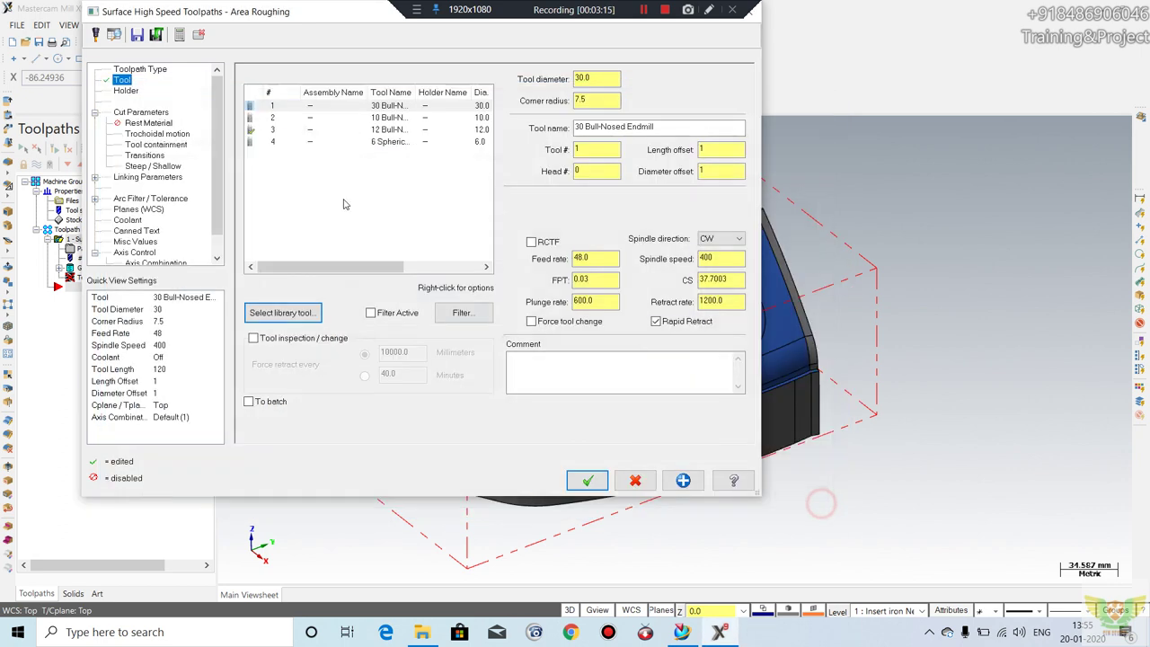
click(127, 91)
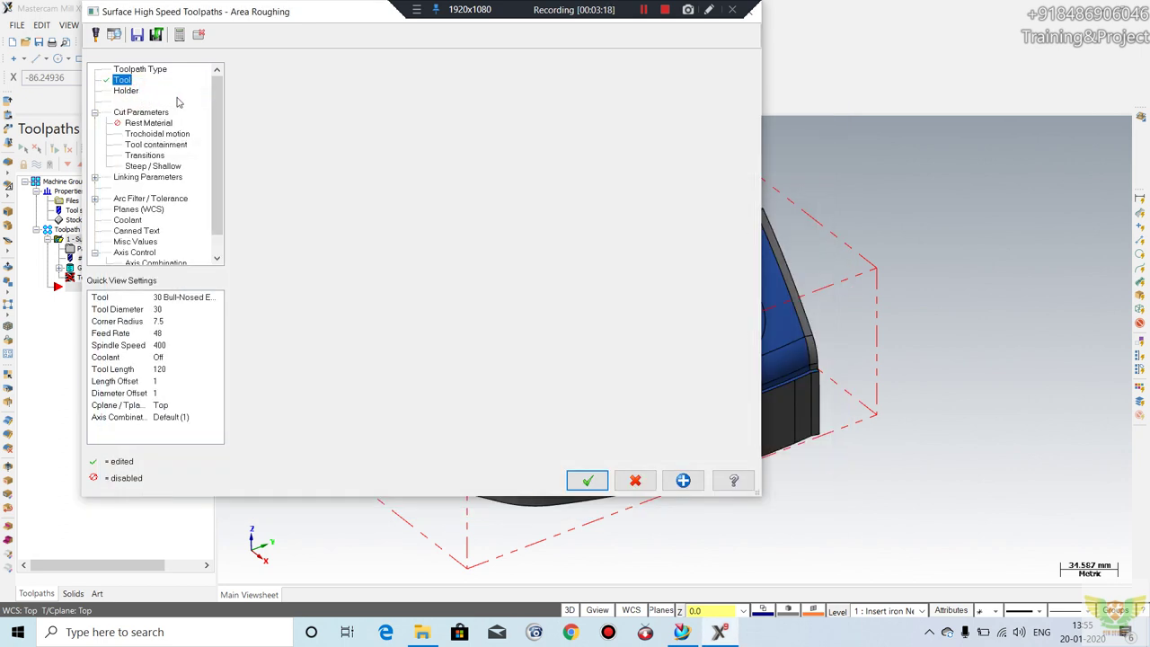
click(142, 89)
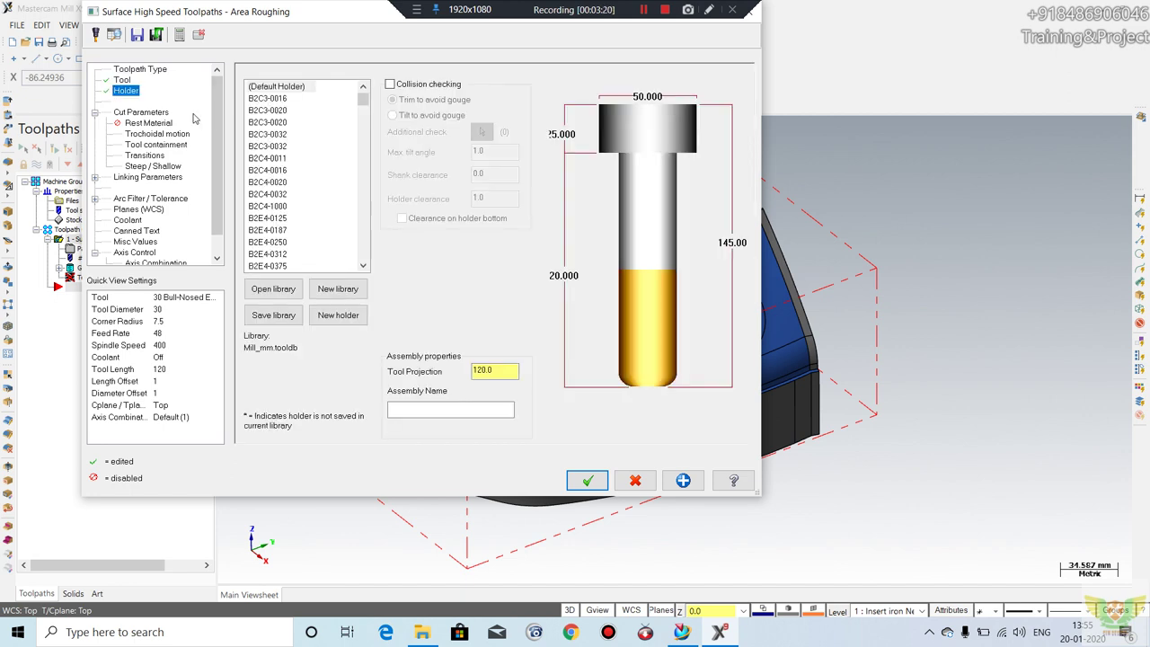
click(159, 113)
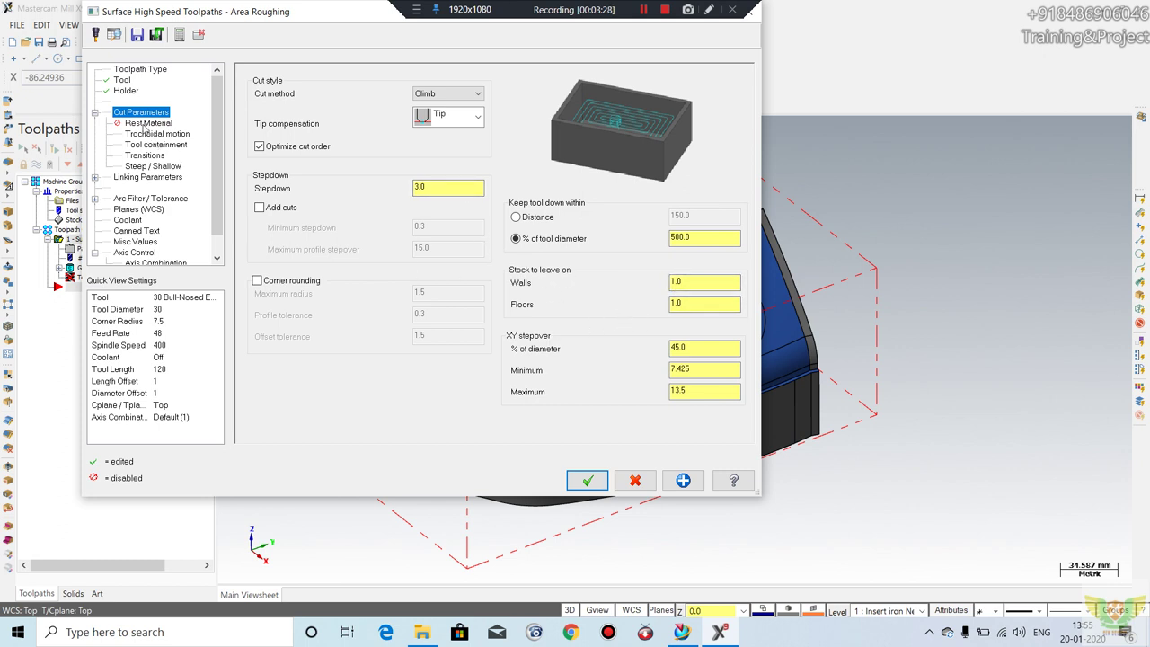
- Review the Cut Parameters sub-pages, Linking Parameters and Planes of the area roughing toolpath
click(146, 123)
click(150, 135)
click(149, 146)
click(147, 157)
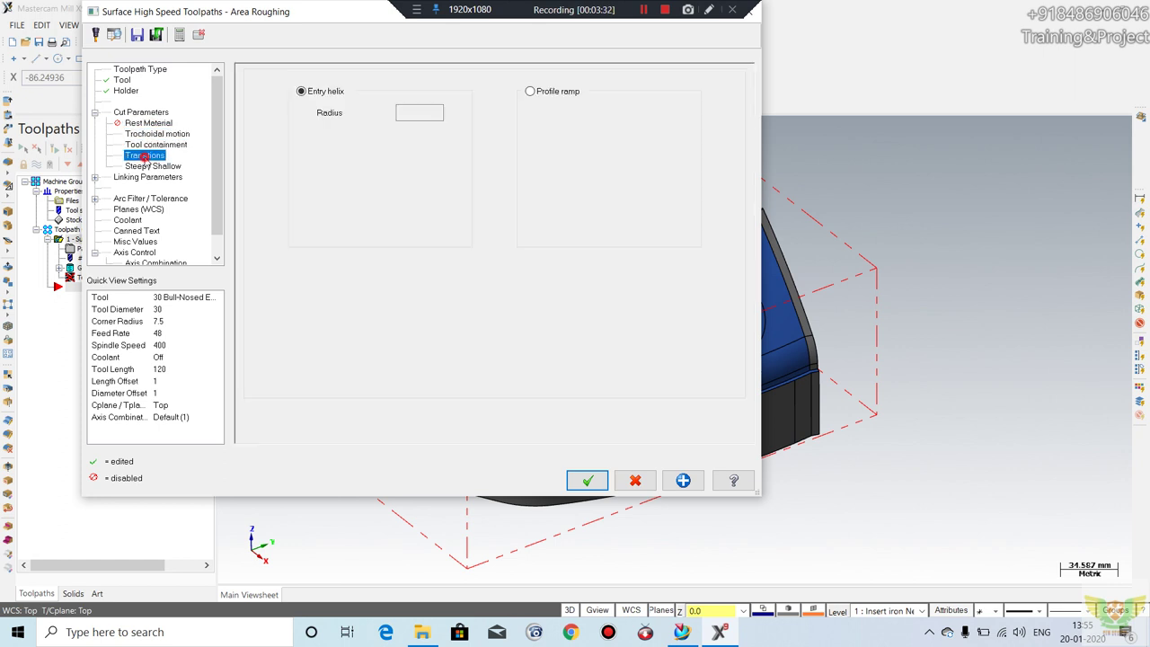
click(150, 167)
click(148, 156)
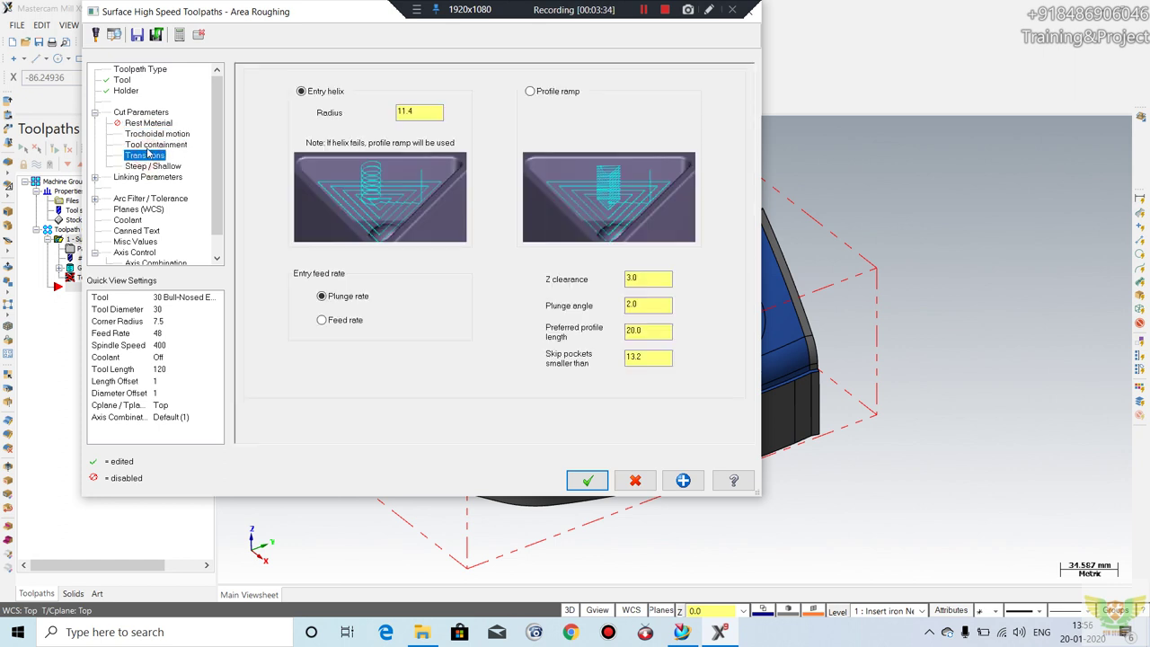
click(149, 145)
click(140, 176)
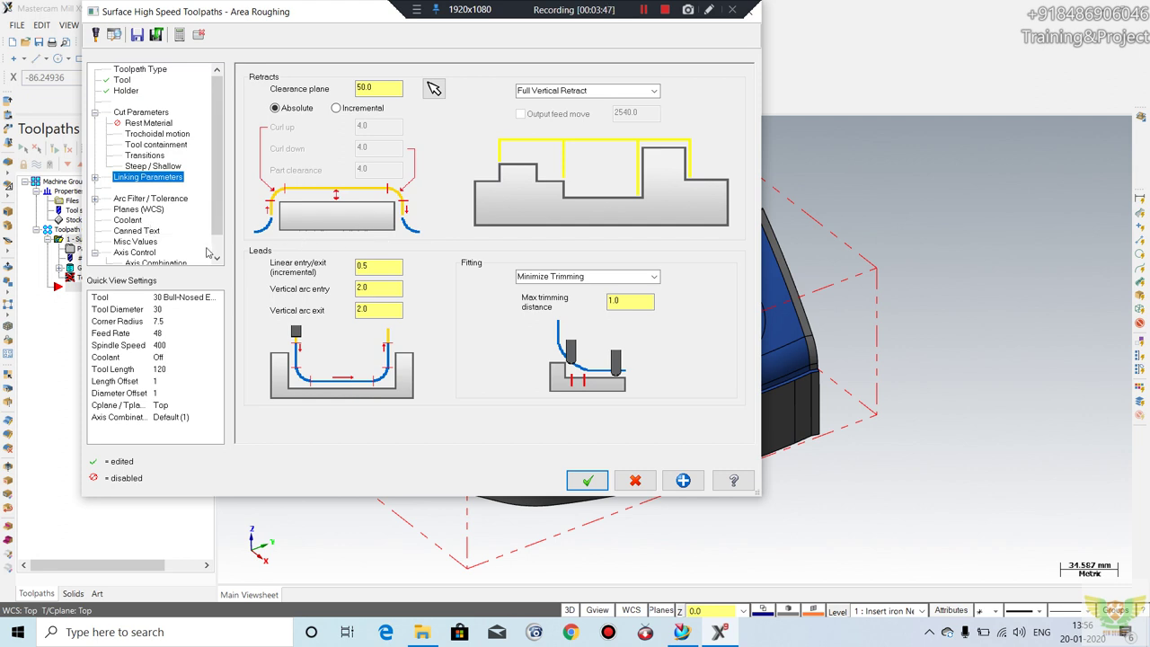
click(141, 208)
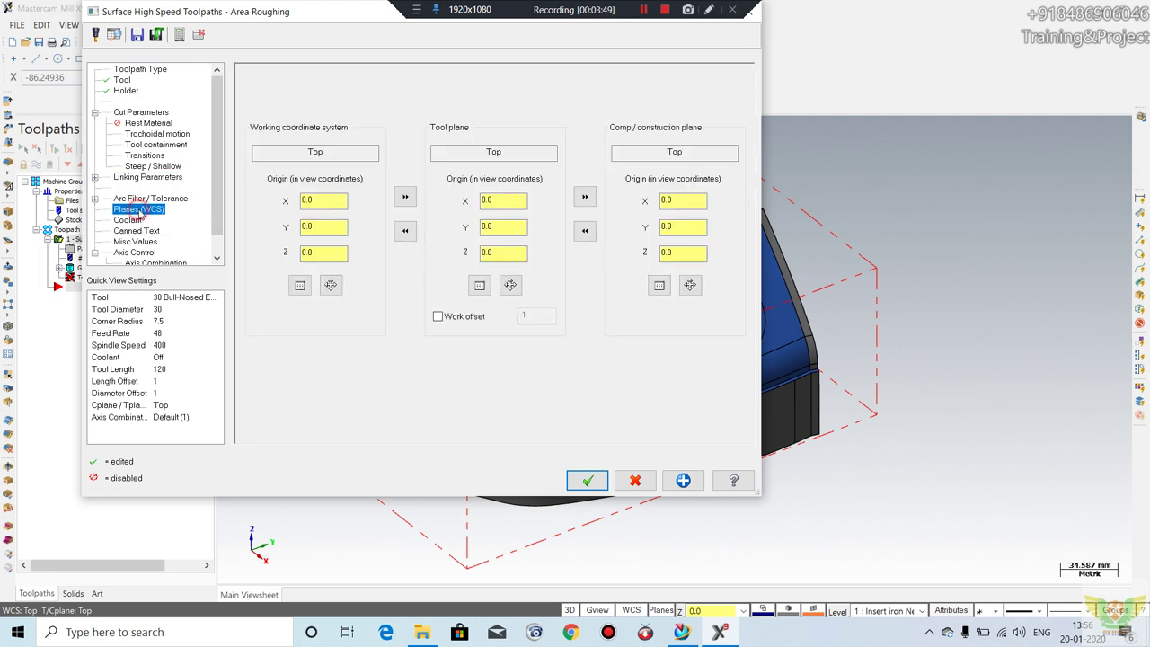
- Set Flood coolant to On and accept the area roughing parameters
click(124, 219)
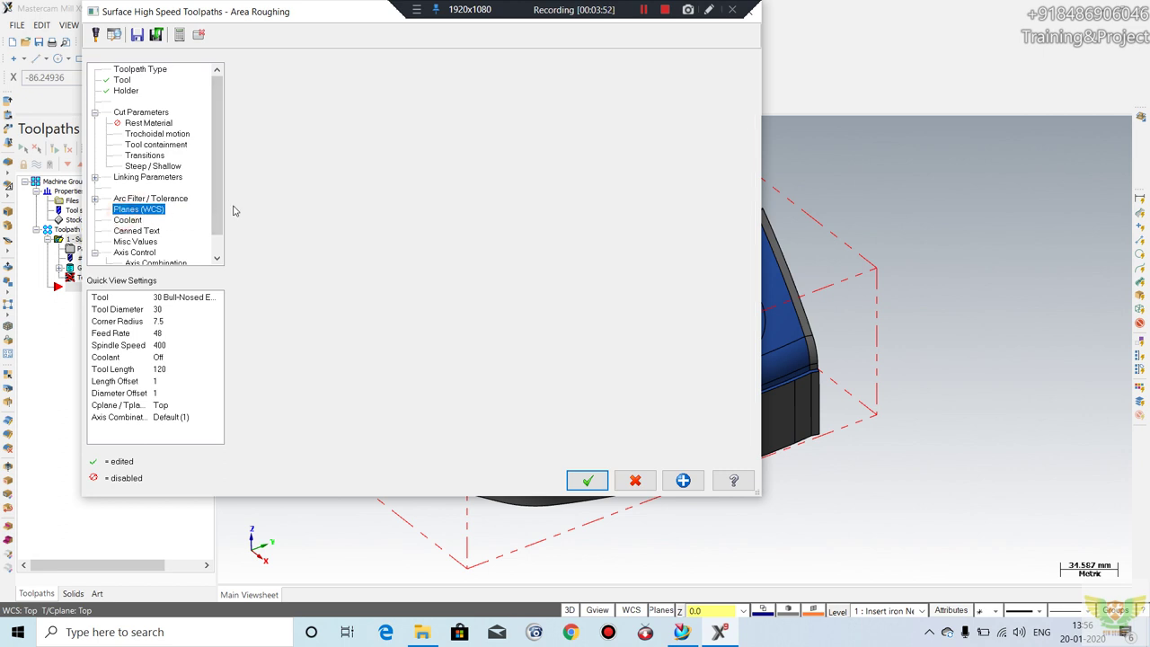
click(513, 191)
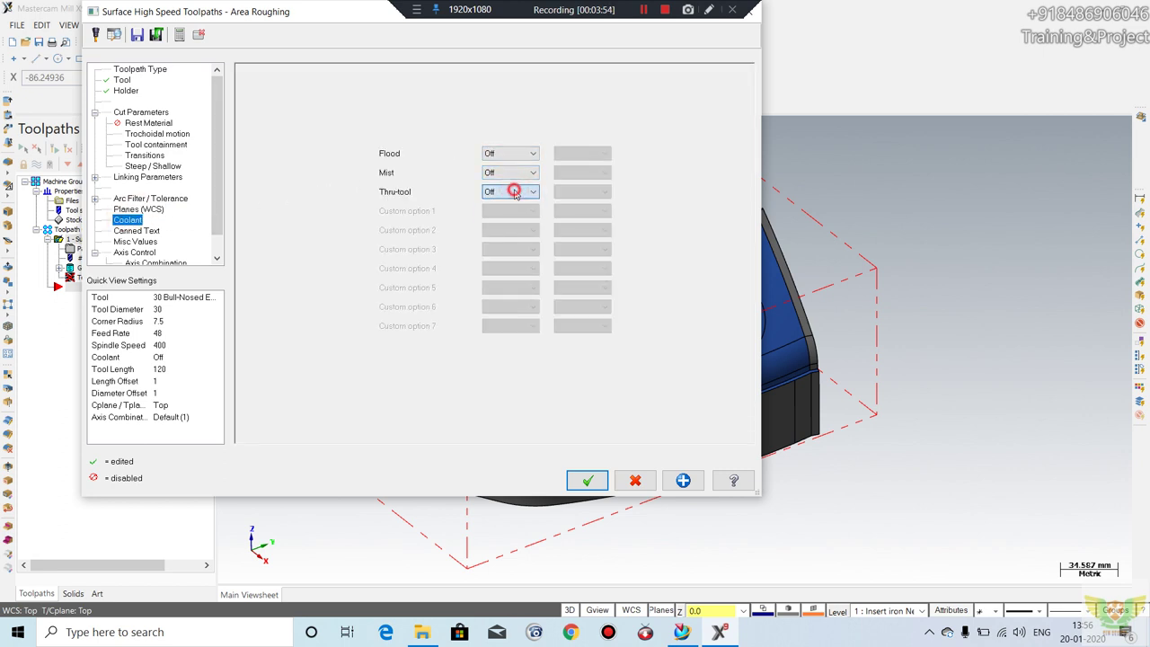
click(509, 155)
click(509, 153)
click(508, 153)
click(509, 175)
click(508, 153)
click(491, 166)
click(587, 480)
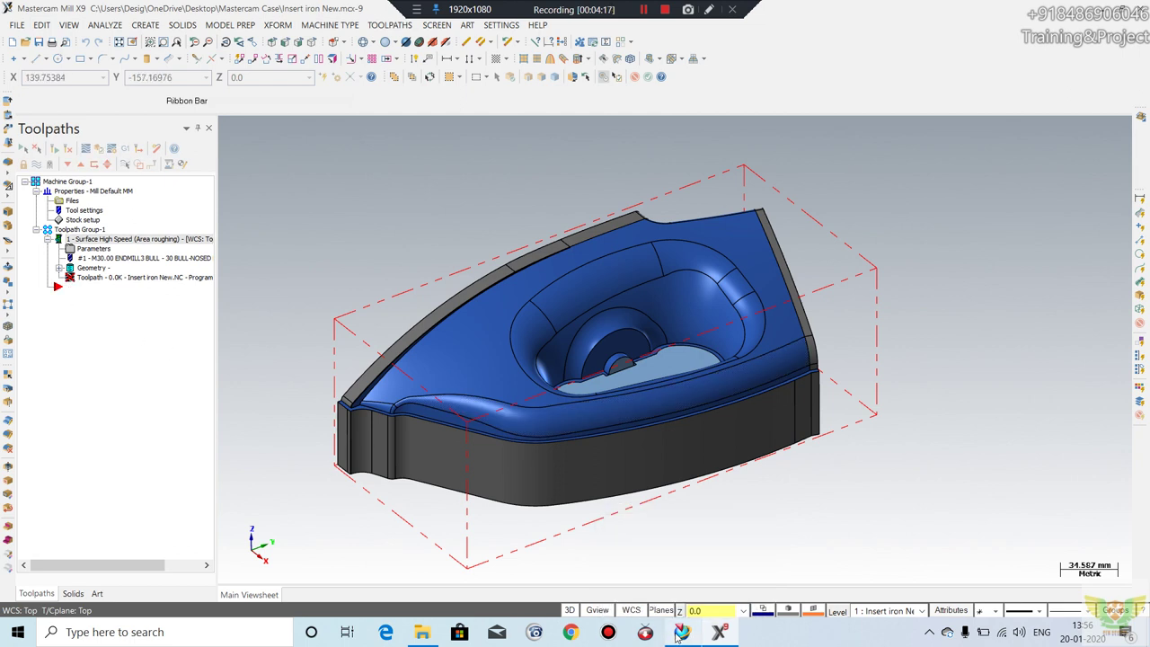
- Orbit and zoom the orange iron.prt model in NX, inspecting the handle opening from above
click(681, 632)
middle_drag(623, 403, 612, 438)
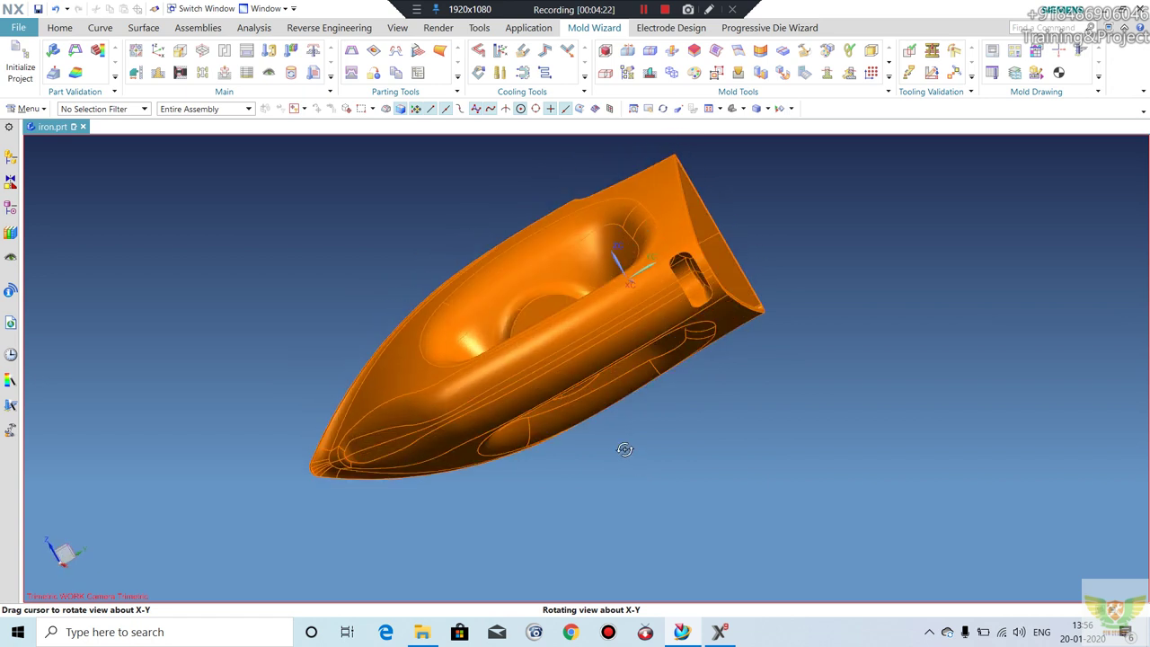
middle_drag(612, 438, 620, 442)
mouse_move(647, 297)
middle_down()
mouse_move(683, 254)
mouse_move(704, 323)
mouse_move(732, 320)
mouse_move(783, 212)
middle_up()
mouse_move(517, 223)
middle_down()
mouse_move(512, 192)
mouse_move(412, 247)
middle_up()
scroll(366, 266, up, 2)
mouse_move(475, 290)
middle_down()
mouse_move(488, 306)
mouse_move(669, 261)
middle_up()
middle_drag(942, 198, 890, 165)
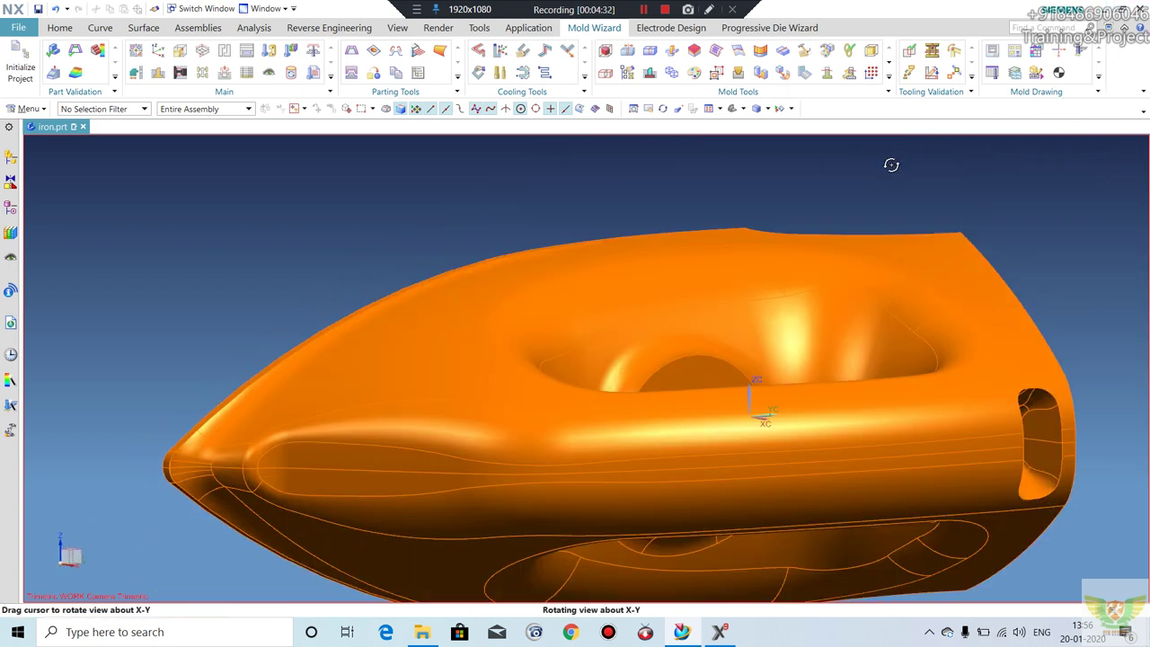
mouse_move(861, 262)
middle_down()
mouse_move(760, 339)
mouse_move(839, 308)
mouse_move(747, 395)
middle_up()
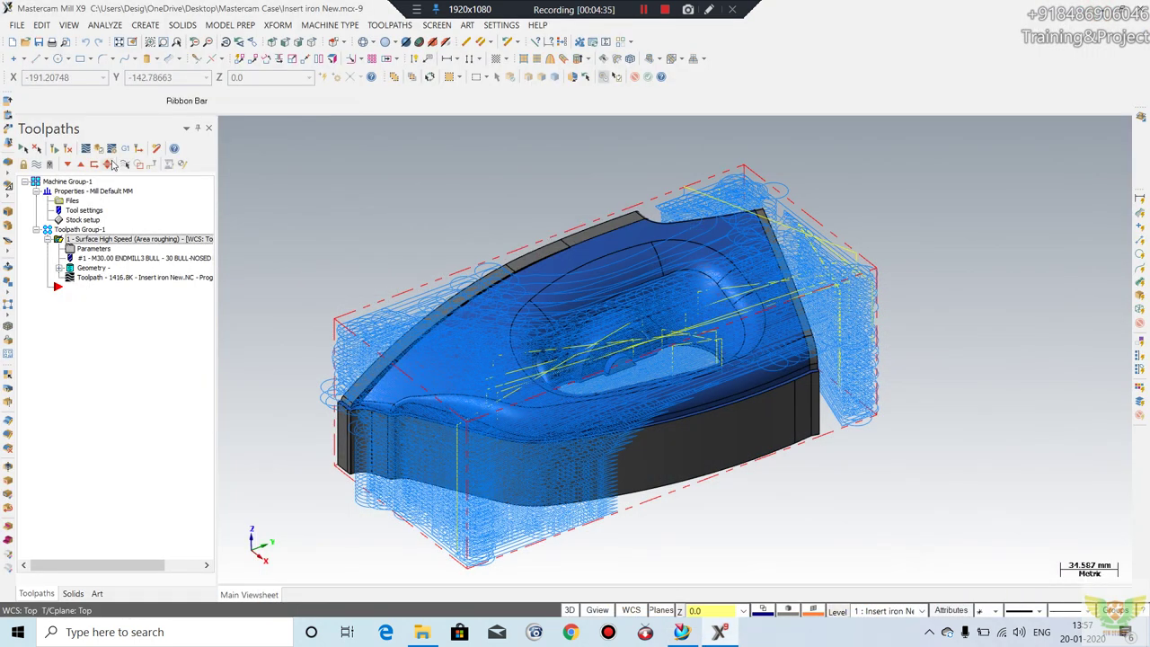
- Verify the 16214 area roughing moves as cut stock, then close the Simulator
click(100, 147)
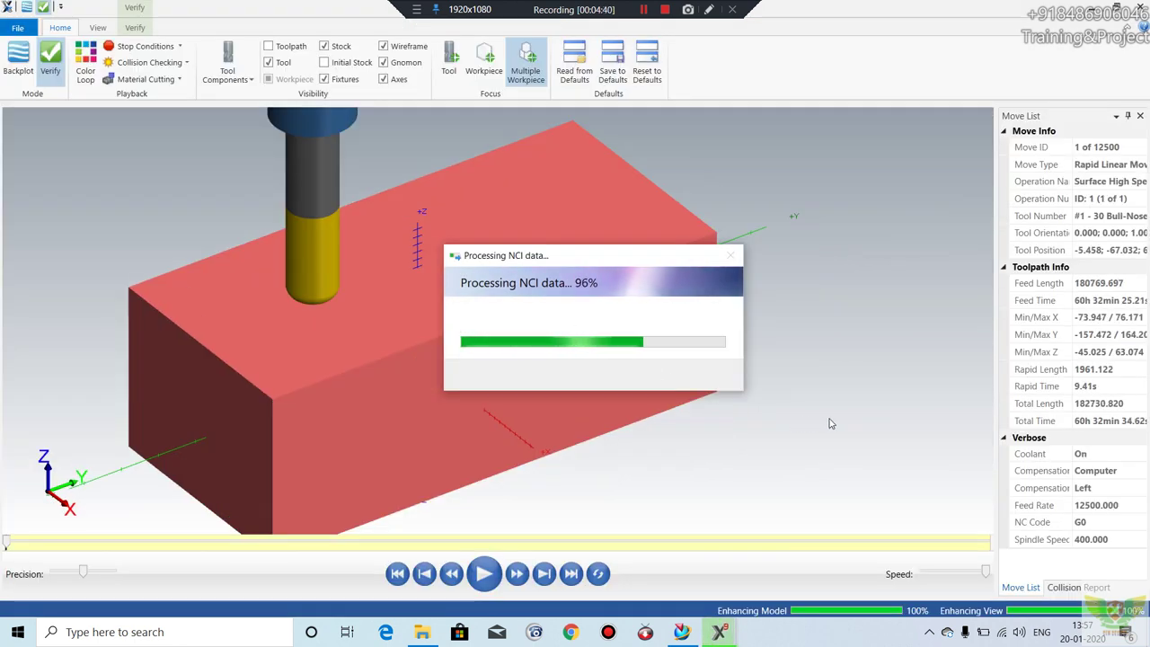
click(485, 577)
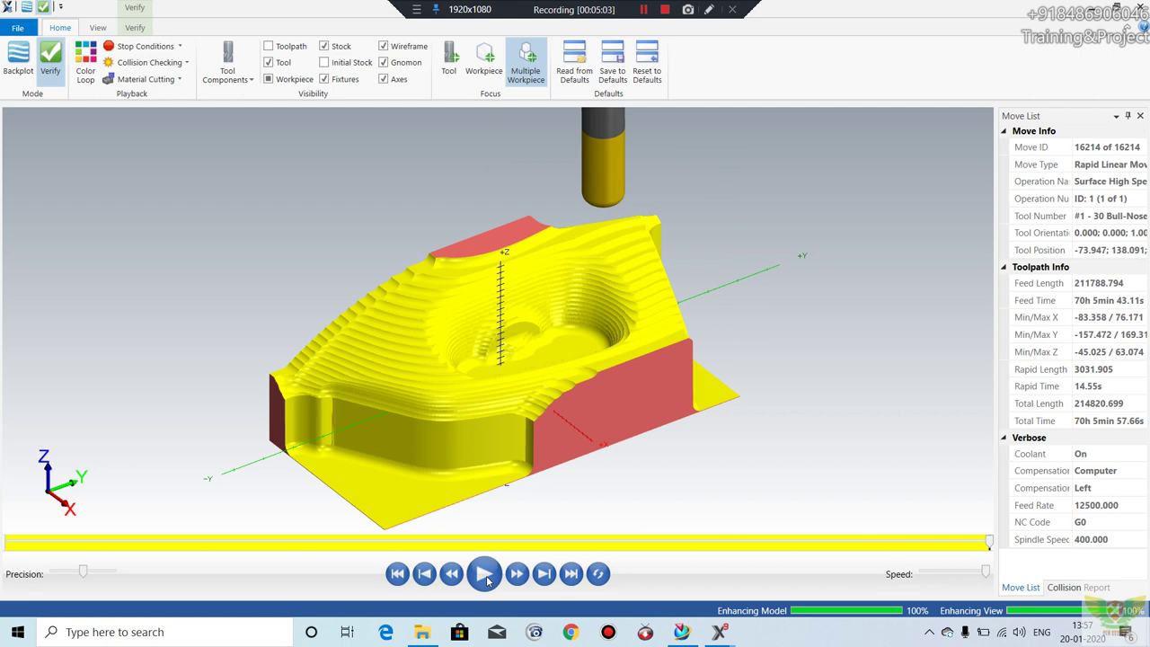
scroll(509, 433, down, 1)
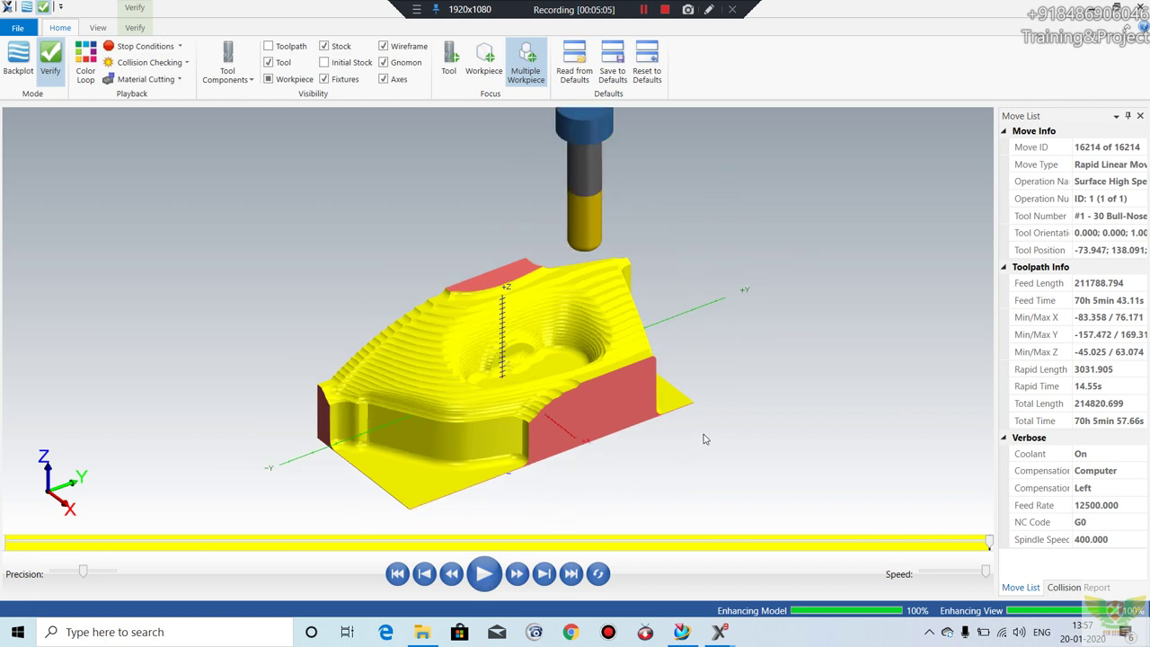
click(1139, 7)
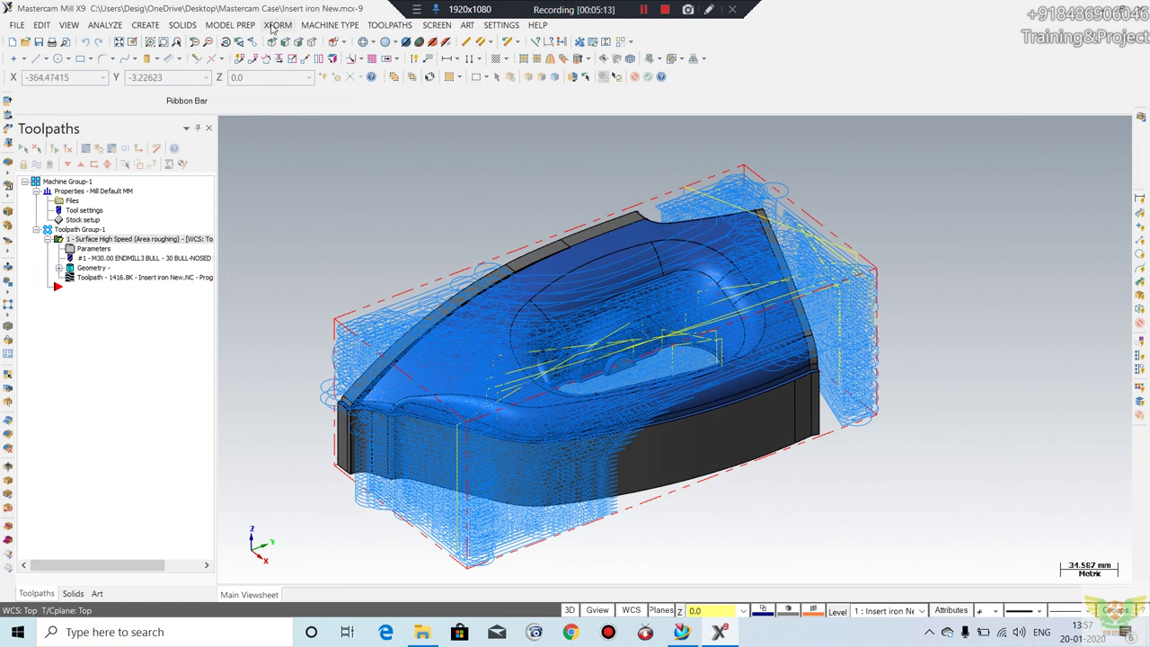
- Start a Surface Finish Contour toolpath on the window-selected part, confirming 51 drive surfaces
click(381, 27)
mouse_move(409, 146)
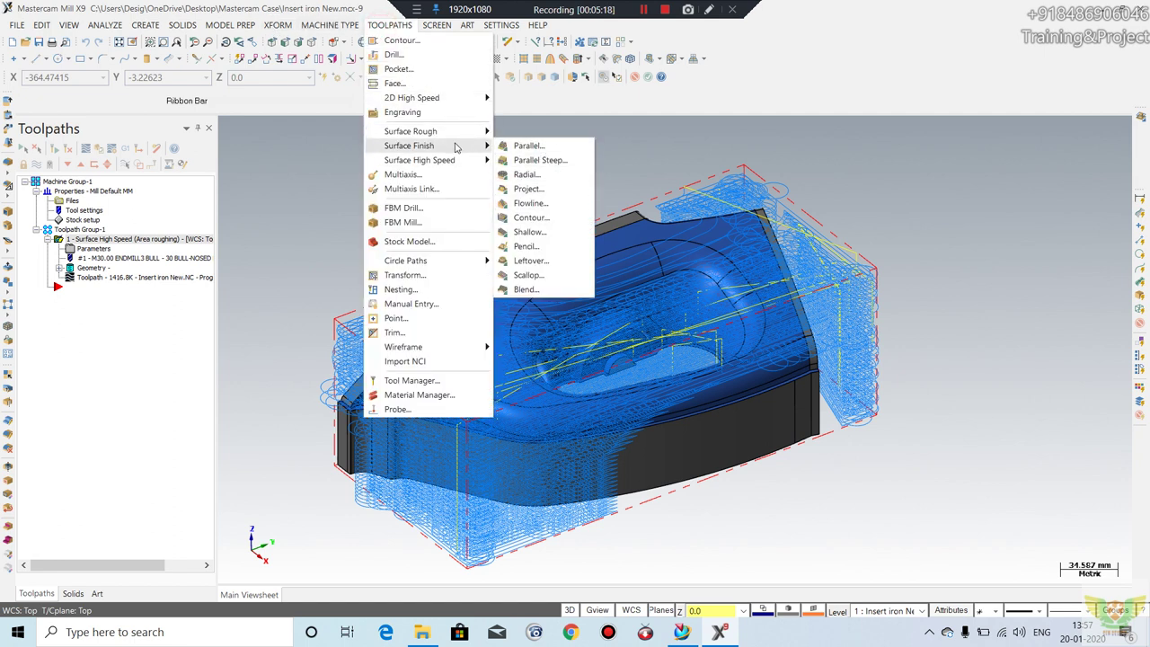
click(529, 217)
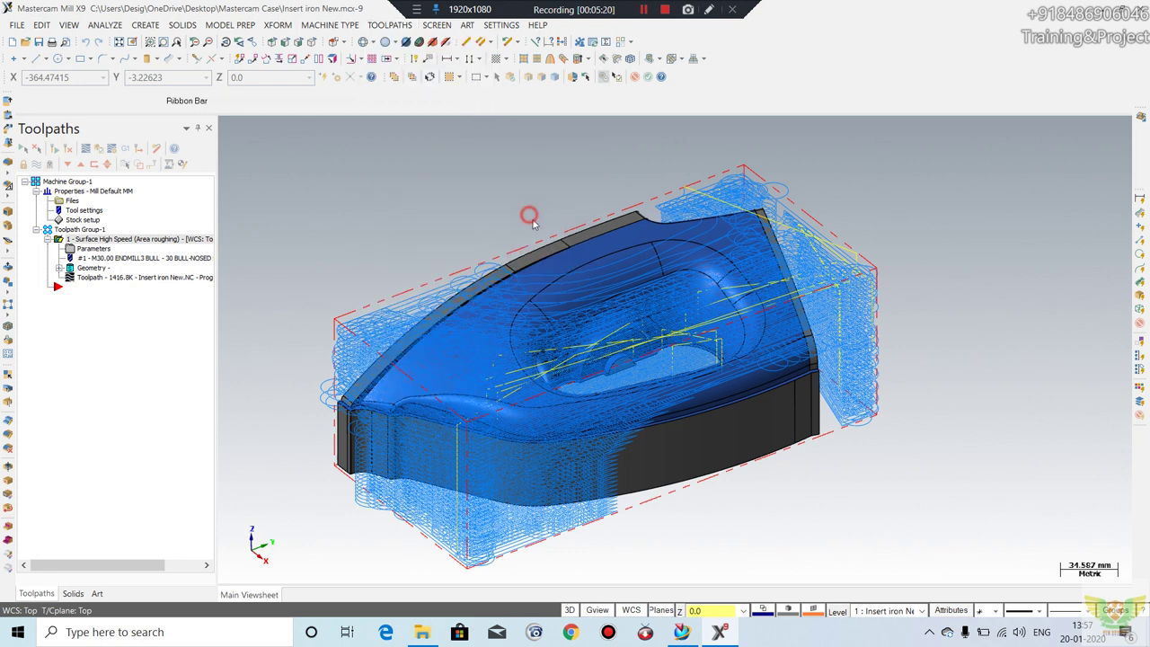
click(590, 267)
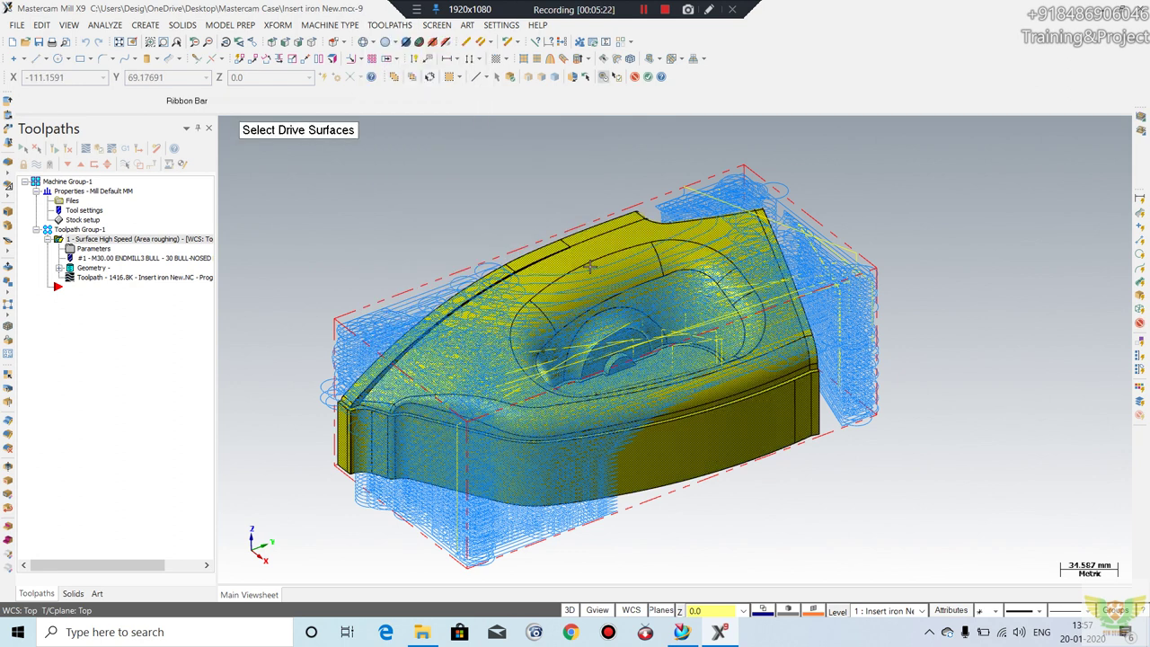
key(Return)
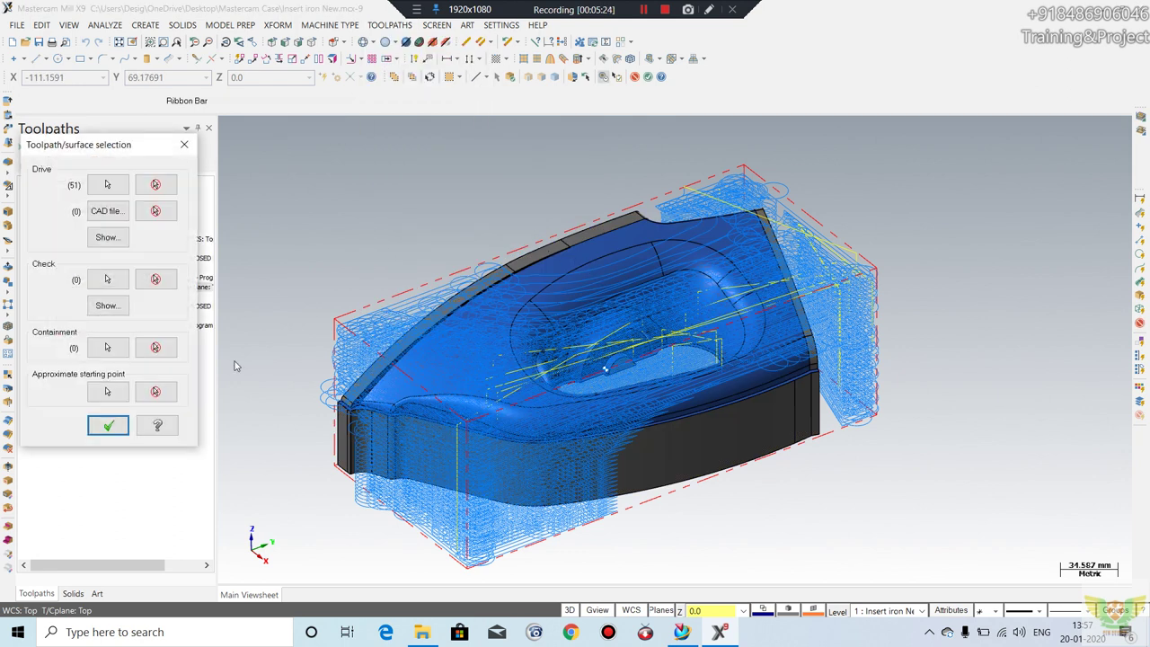
click(108, 428)
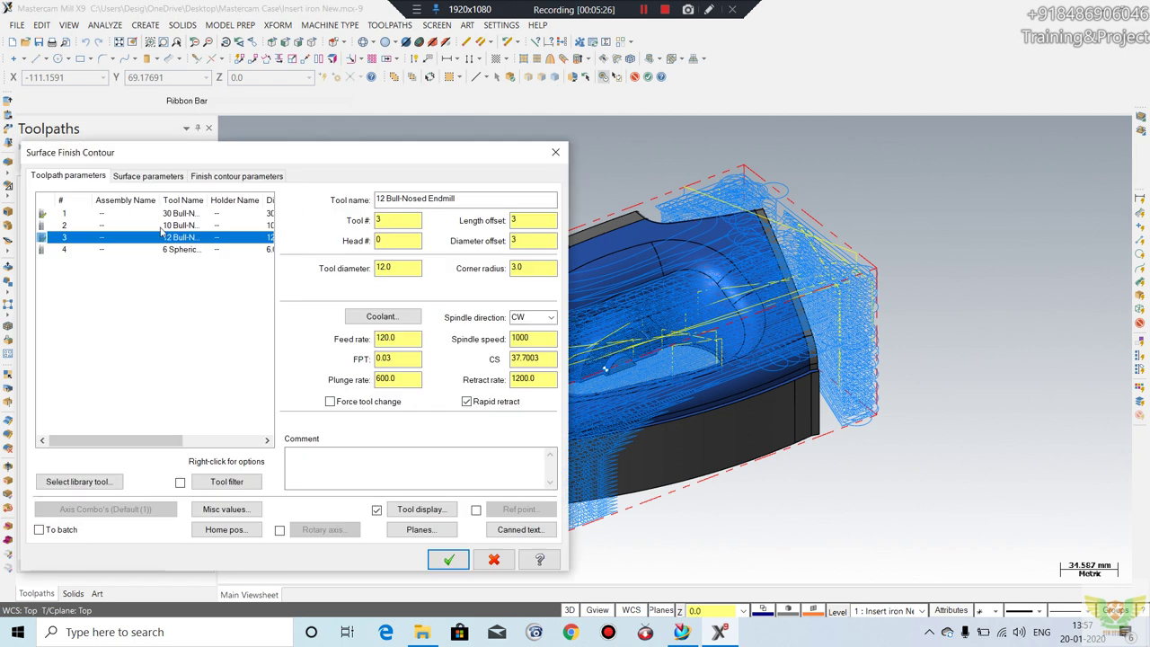
- Assign the 10 Bull-Nosed Endmill to the Surface Finish Contour and generate it as operation 2
click(161, 227)
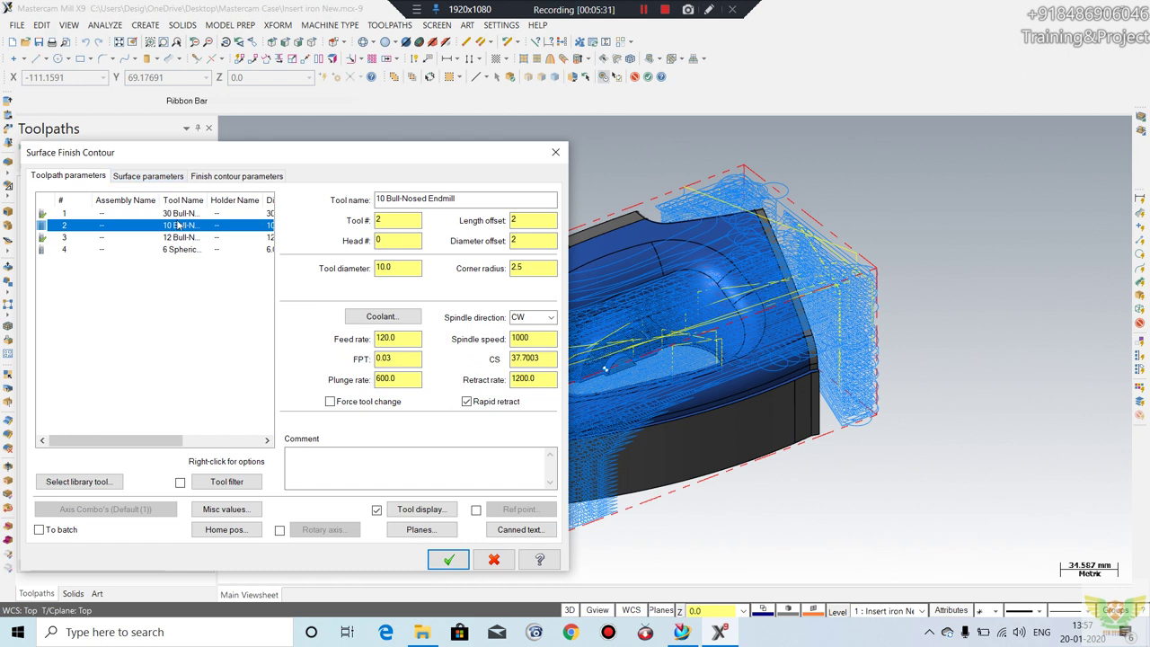
click(166, 177)
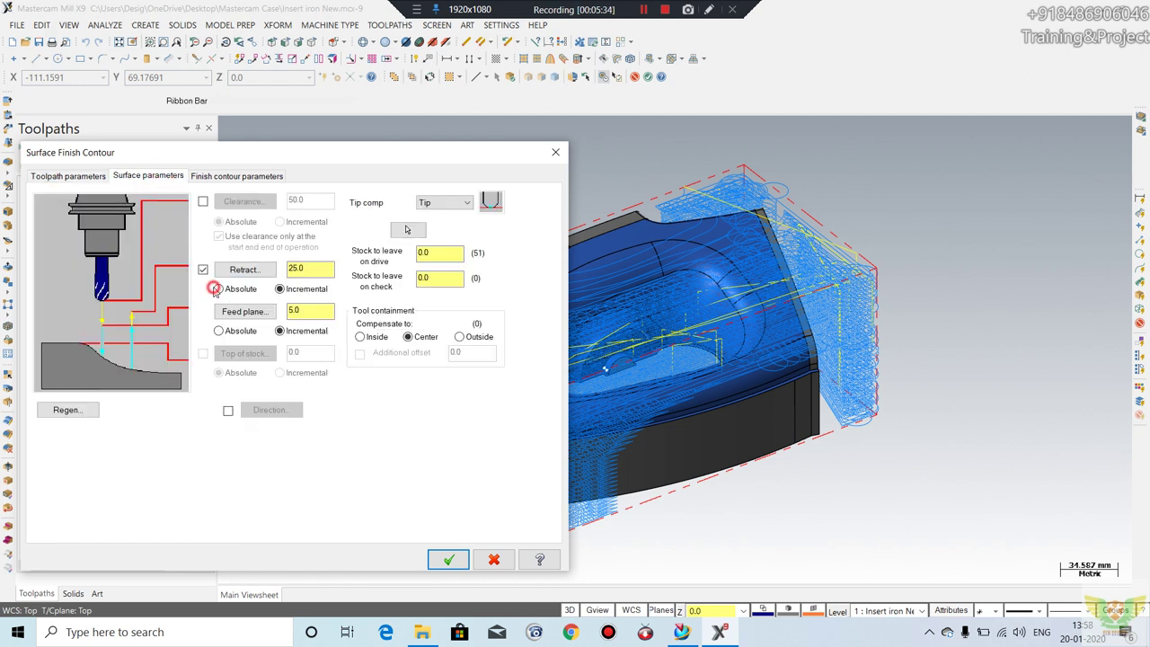
click(214, 177)
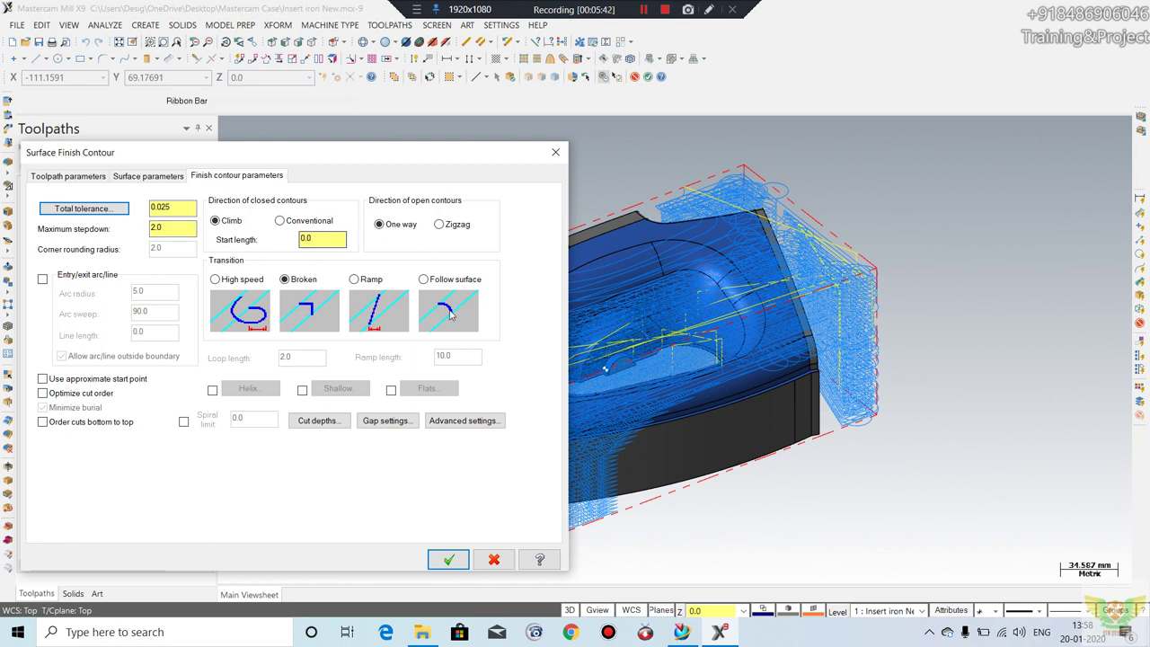
click(448, 557)
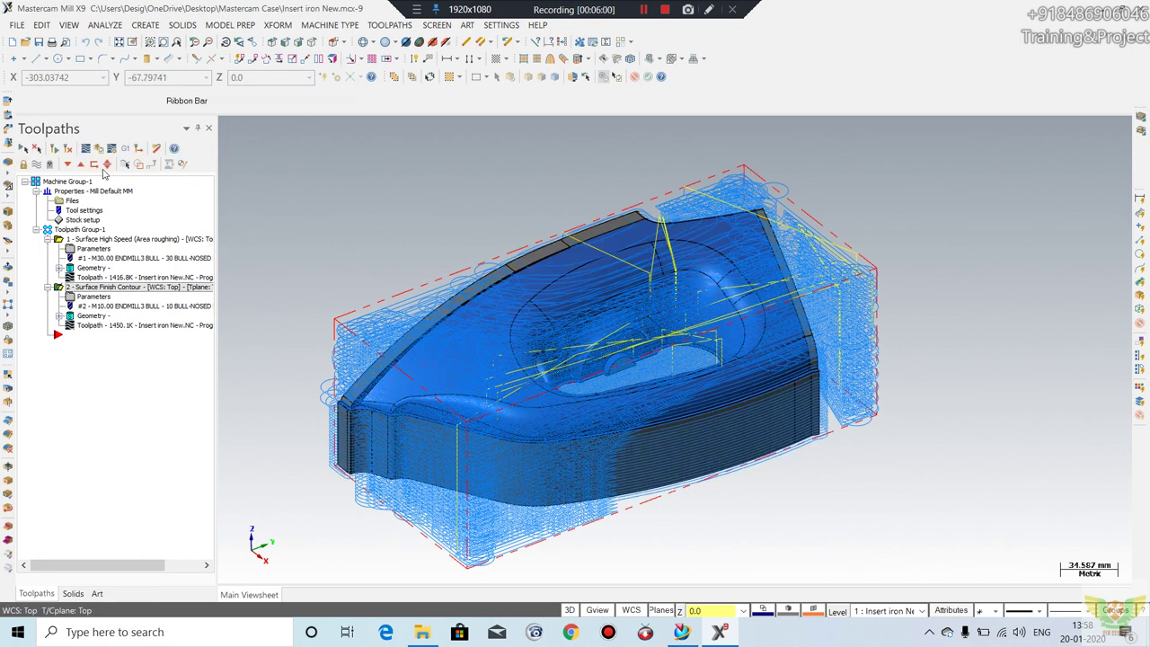
- Verify the roughing and finish contour operations together and play the stock cut
click(95, 239)
click(97, 149)
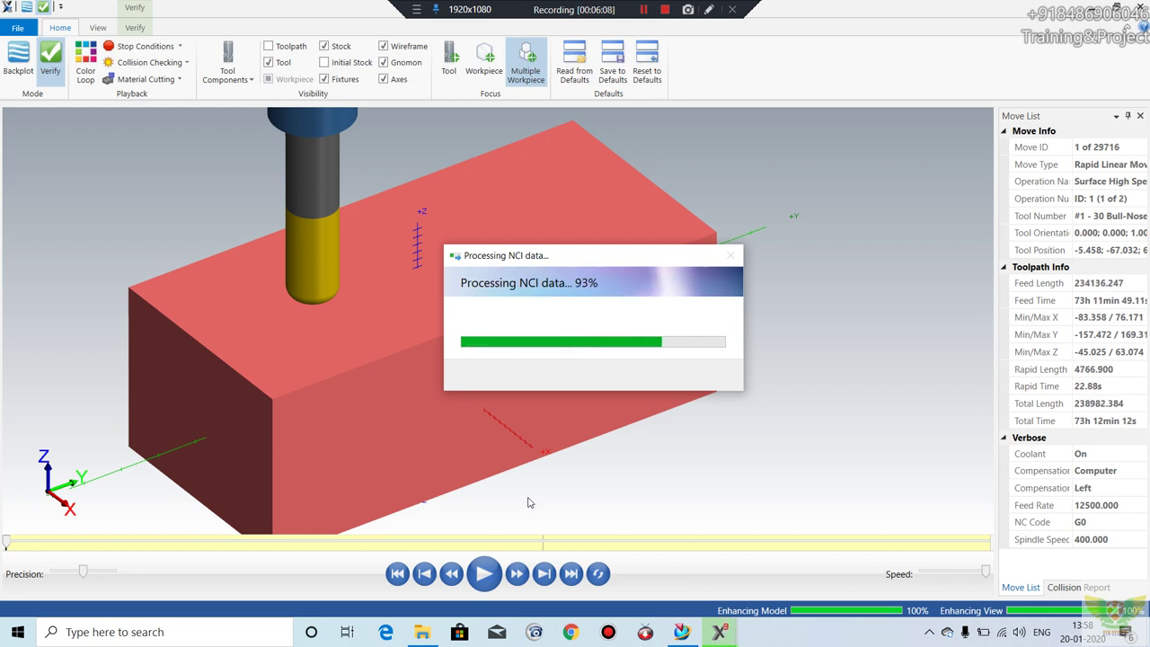
click(488, 581)
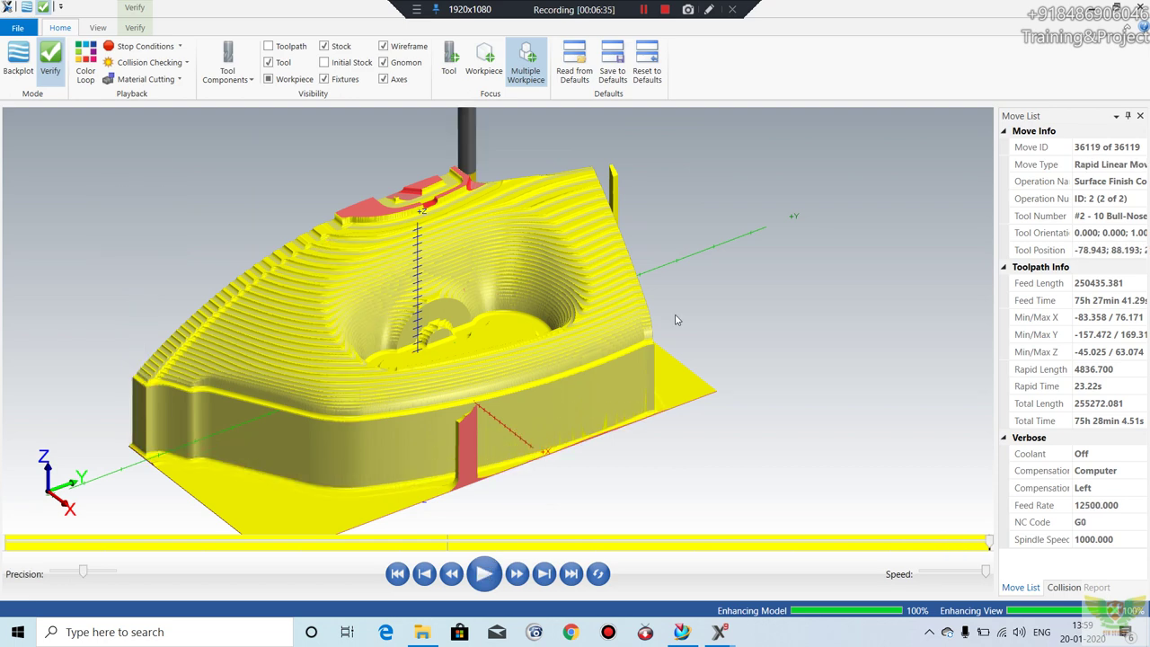
- Inspect the contour-finished iron from a few angles, then close the simulator
scroll(503, 223, up, 2)
scroll(494, 216, up, 3)
scroll(494, 214, up, 2)
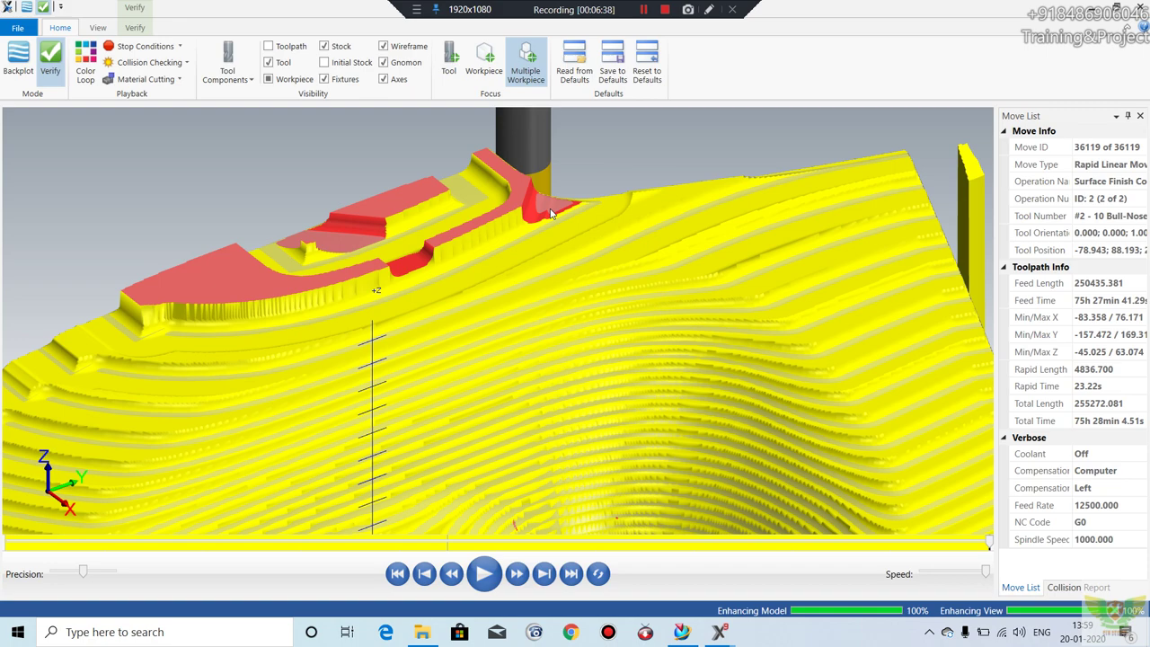
middle_drag(552, 214, 509, 215)
scroll(489, 237, down, 2)
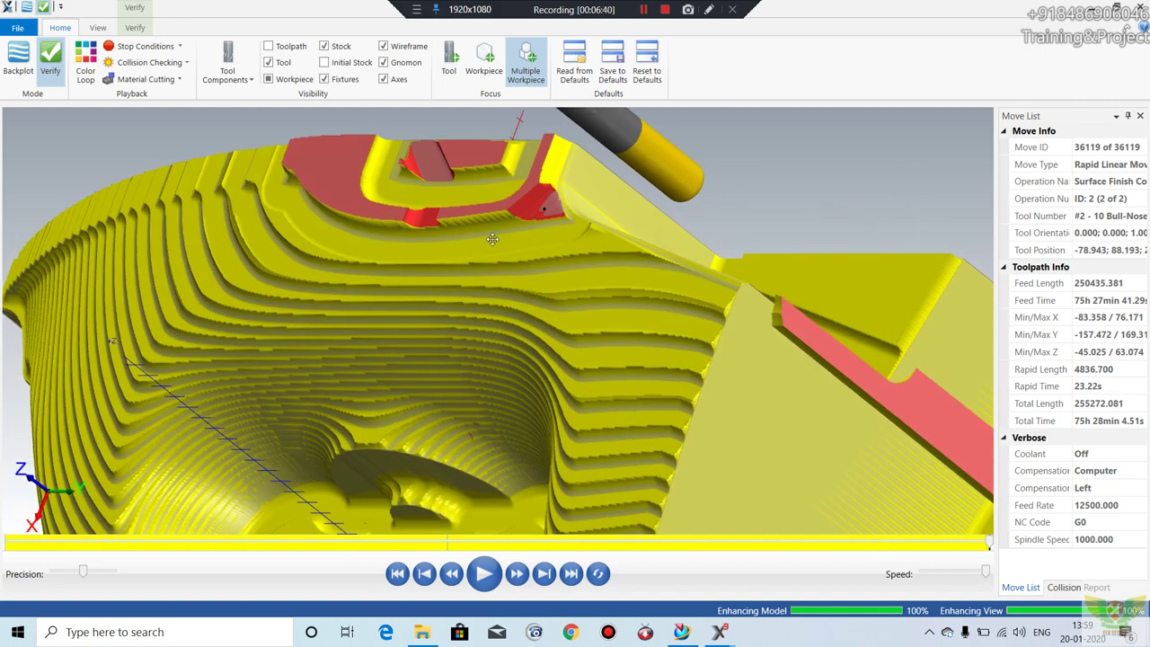
scroll(476, 236, down, 2)
scroll(462, 234, down, 2)
scroll(458, 235, down, 2)
scroll(457, 227, down, 2)
mouse_move(456, 223)
middle_down()
mouse_move(495, 286)
mouse_move(390, 310)
middle_up()
scroll(405, 302, up, 2)
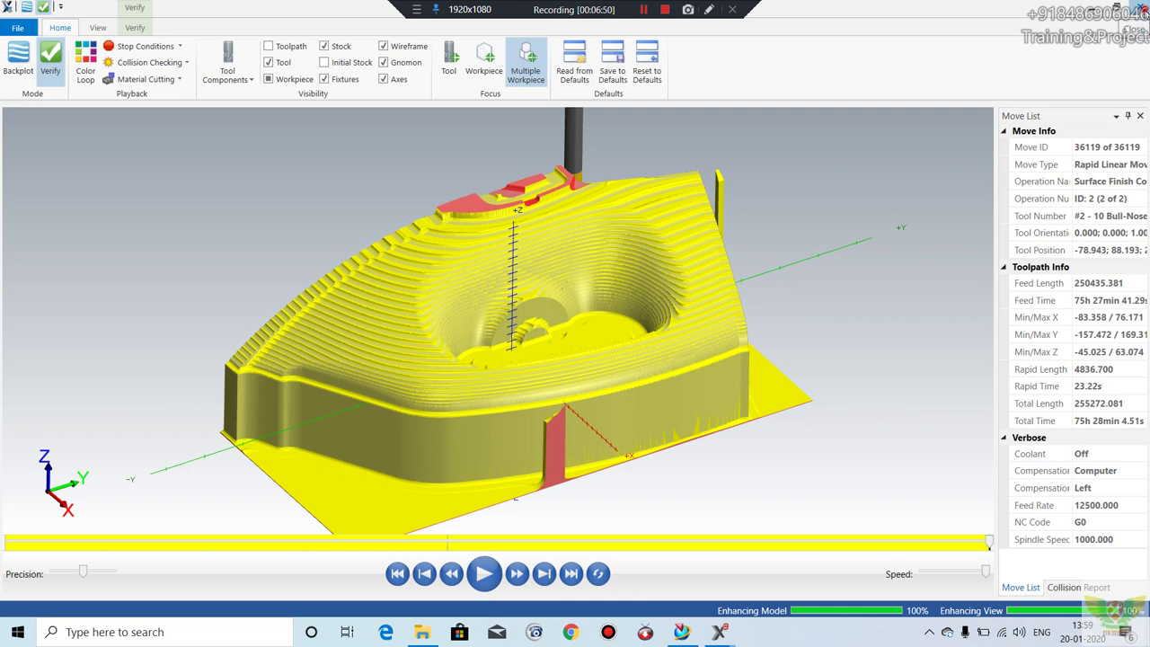
click(1137, 7)
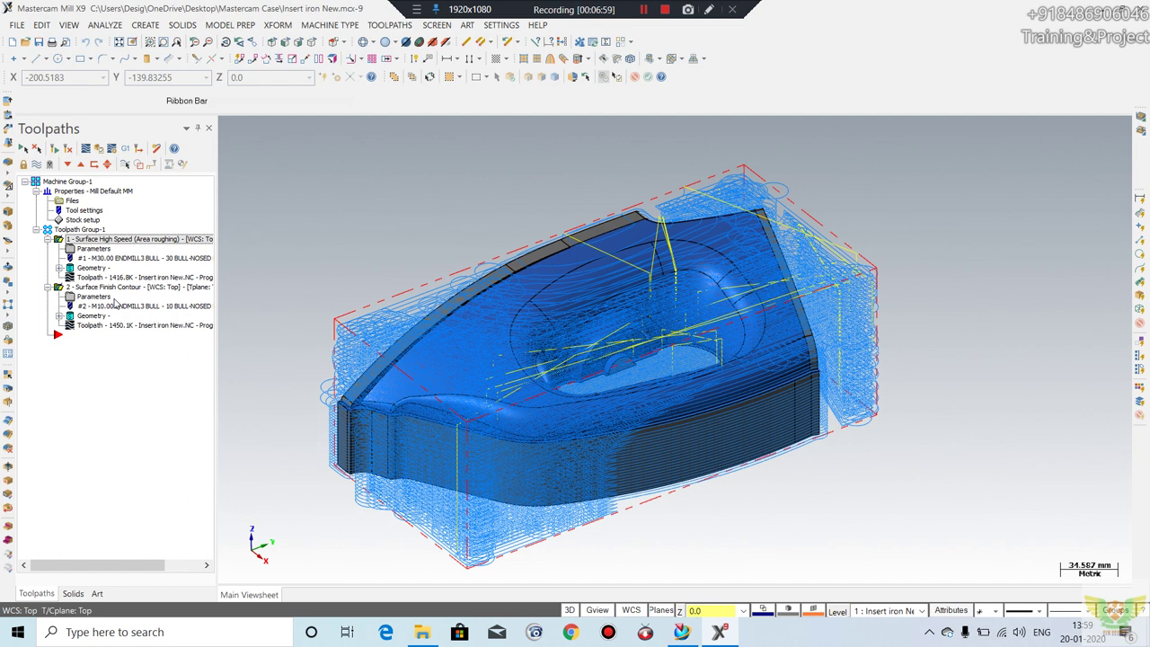
- Start a Surface High Speed Scallop toolpath using all 51 part surfaces as drive surfaces
click(389, 24)
click(454, 142)
mouse_move(420, 160)
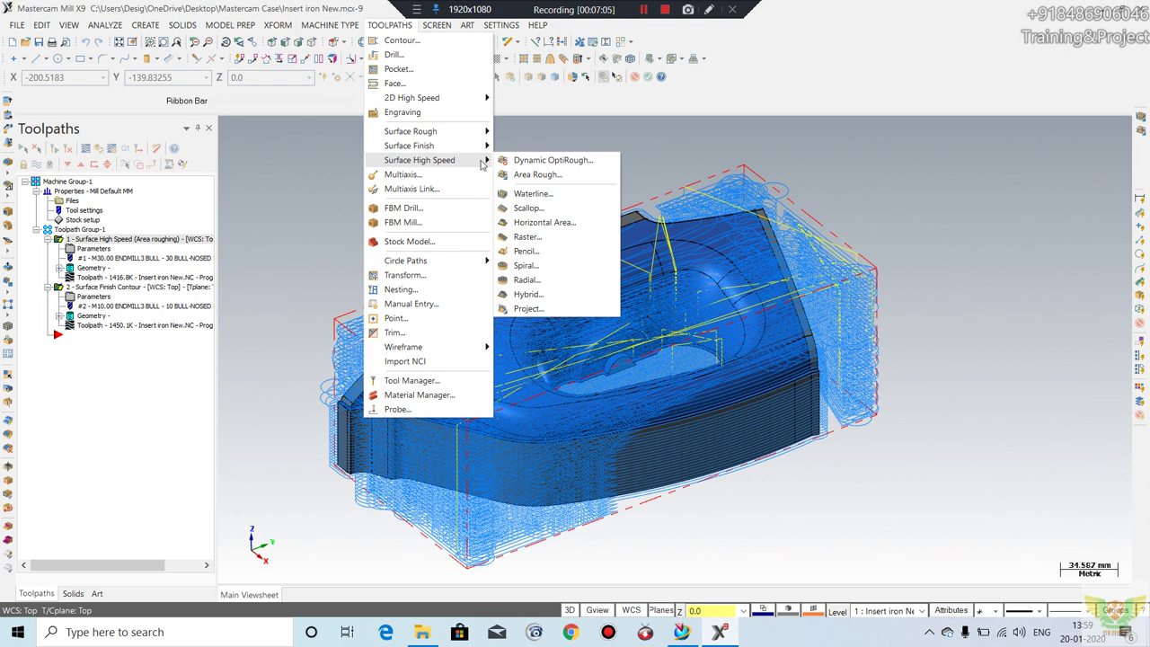
click(525, 208)
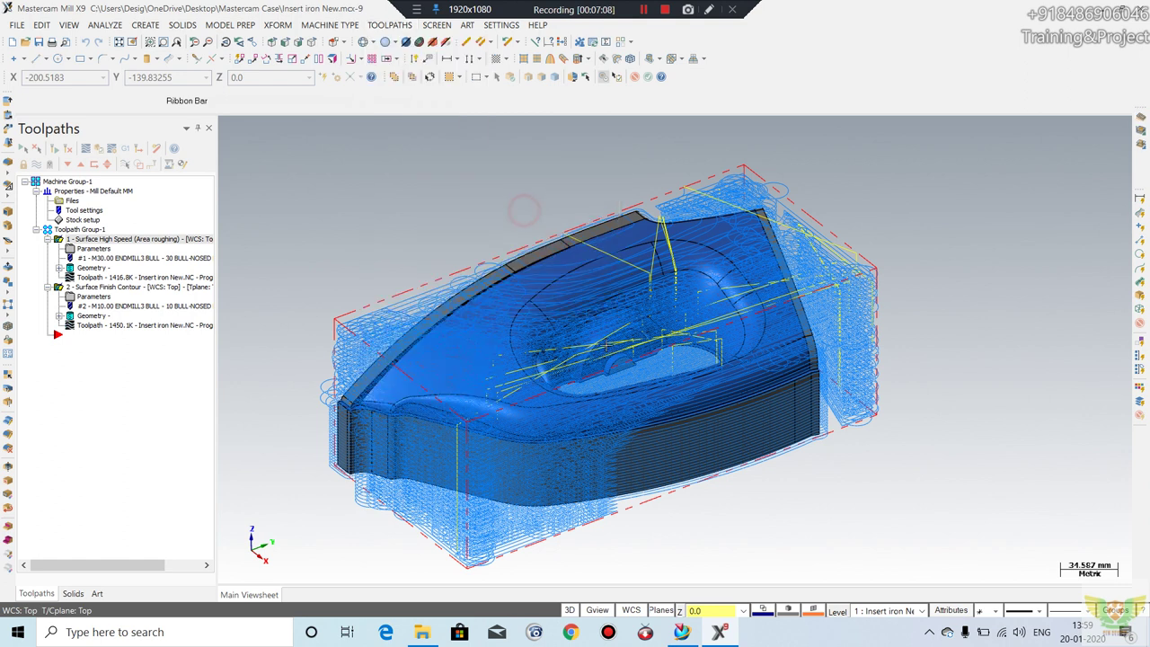
click(543, 288)
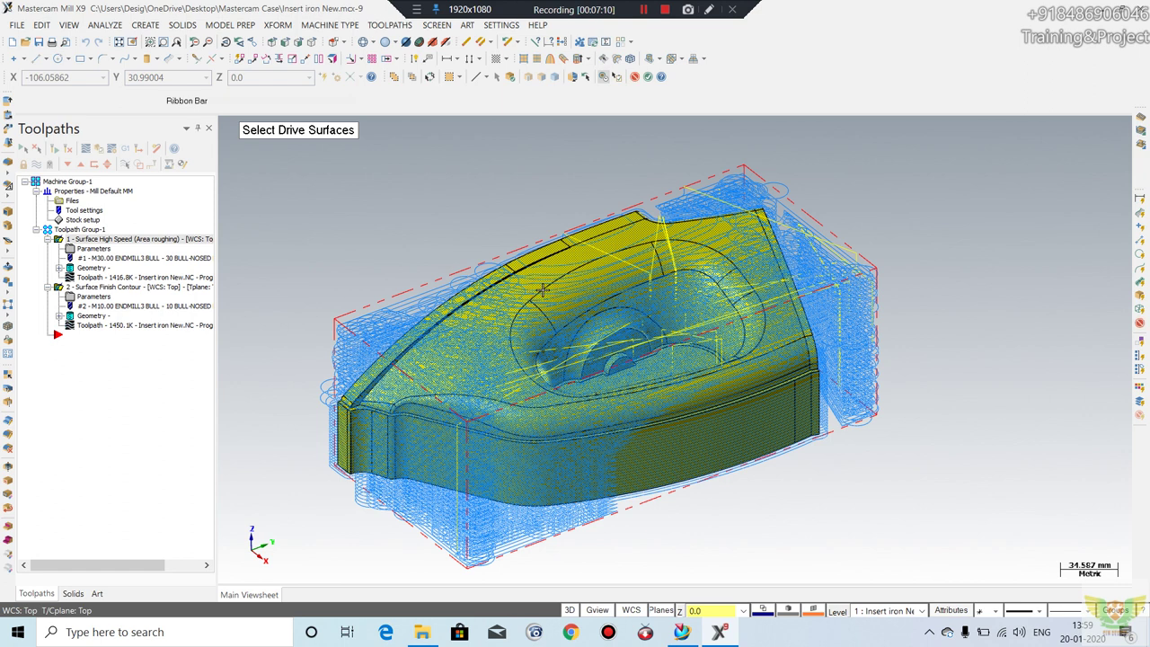
key(Return)
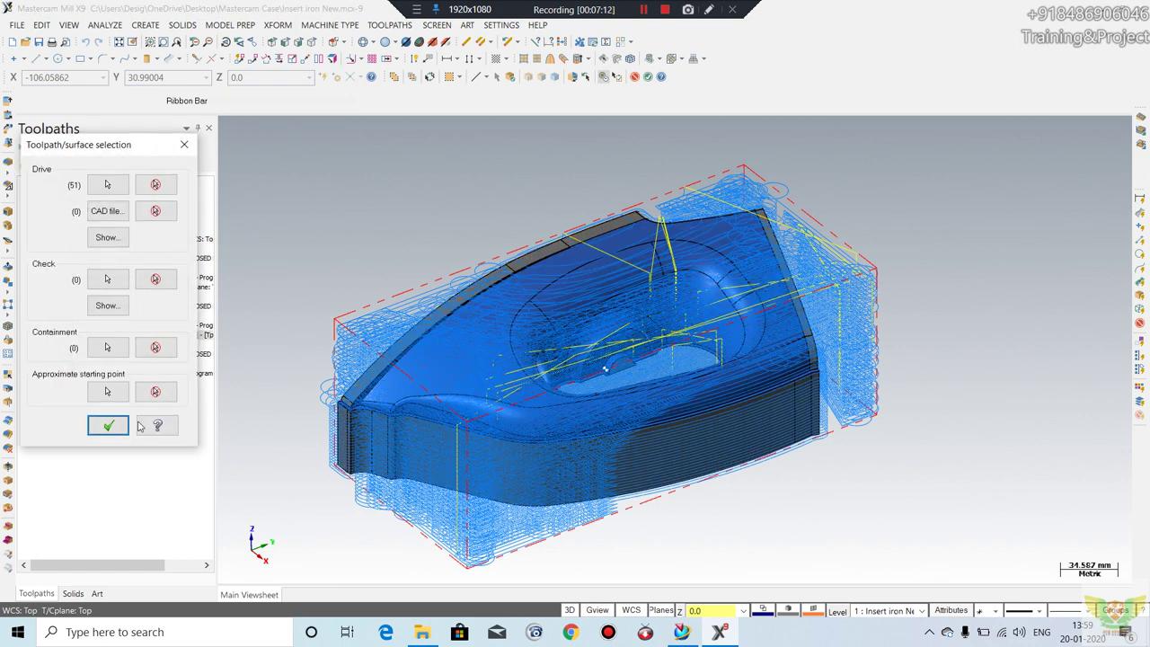
click(108, 426)
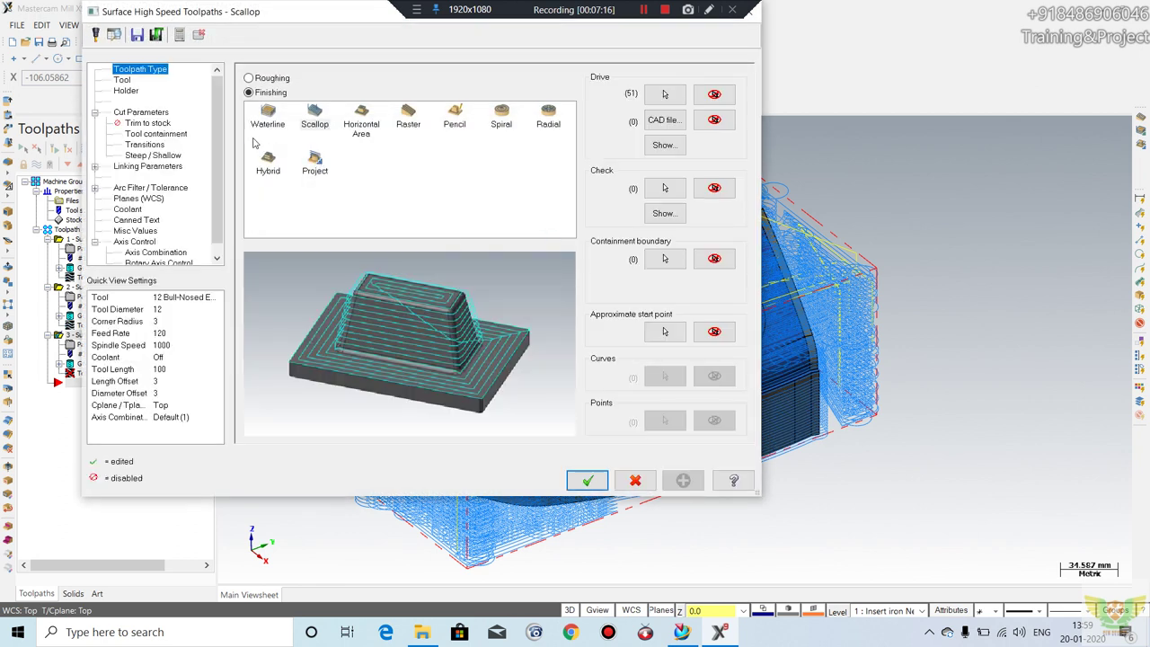
- Use the 12 bull-nosed endmill and set the Scallop stepover to 3.0
click(122, 80)
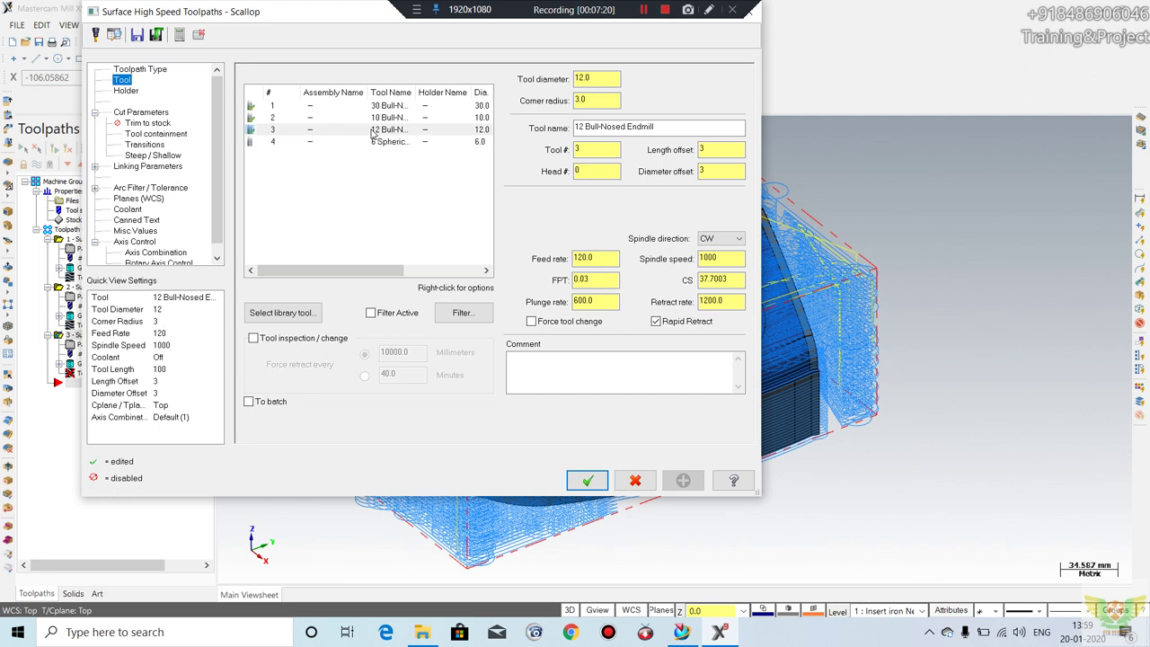
click(372, 132)
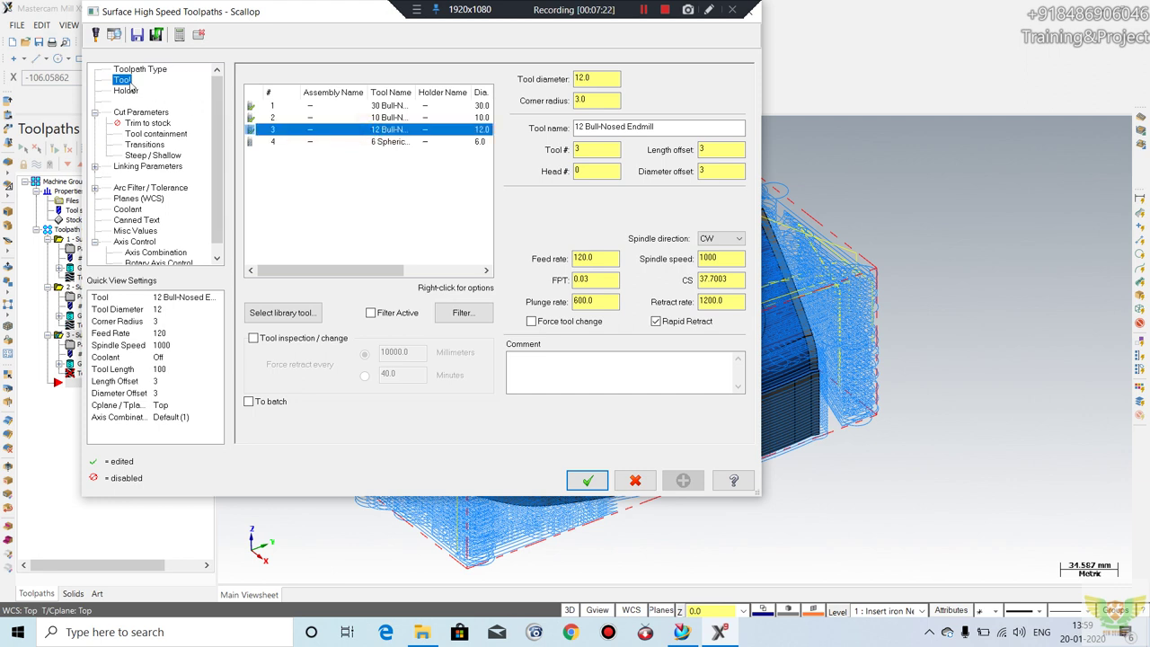
click(141, 113)
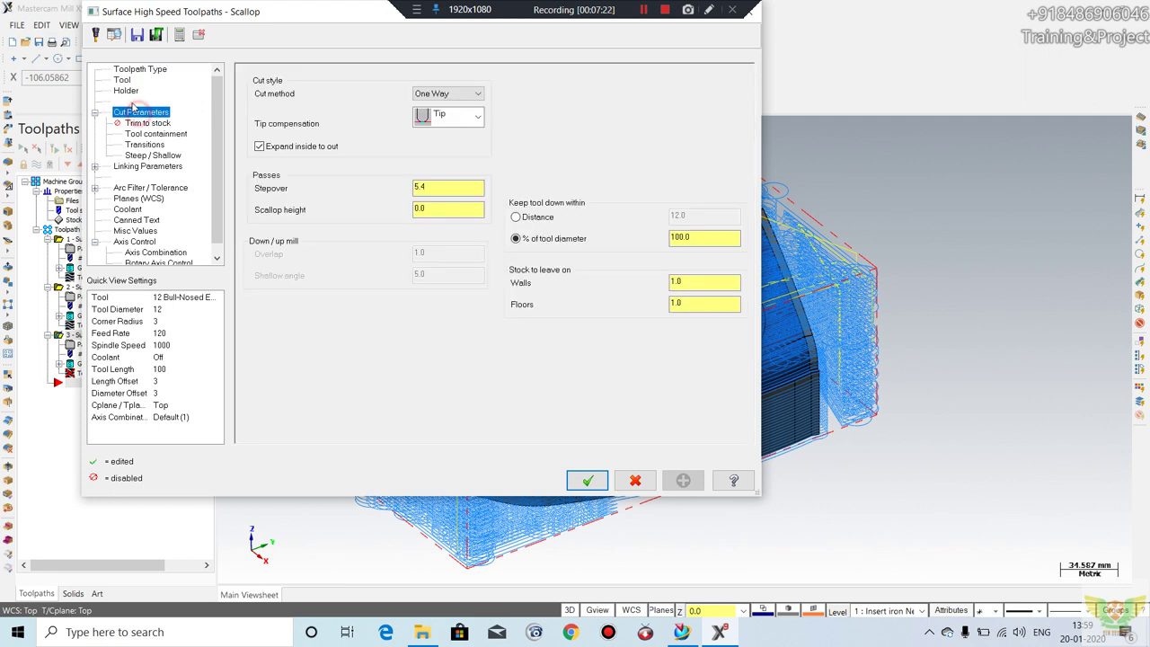
double_click(447, 189)
text(3)
key(Return)
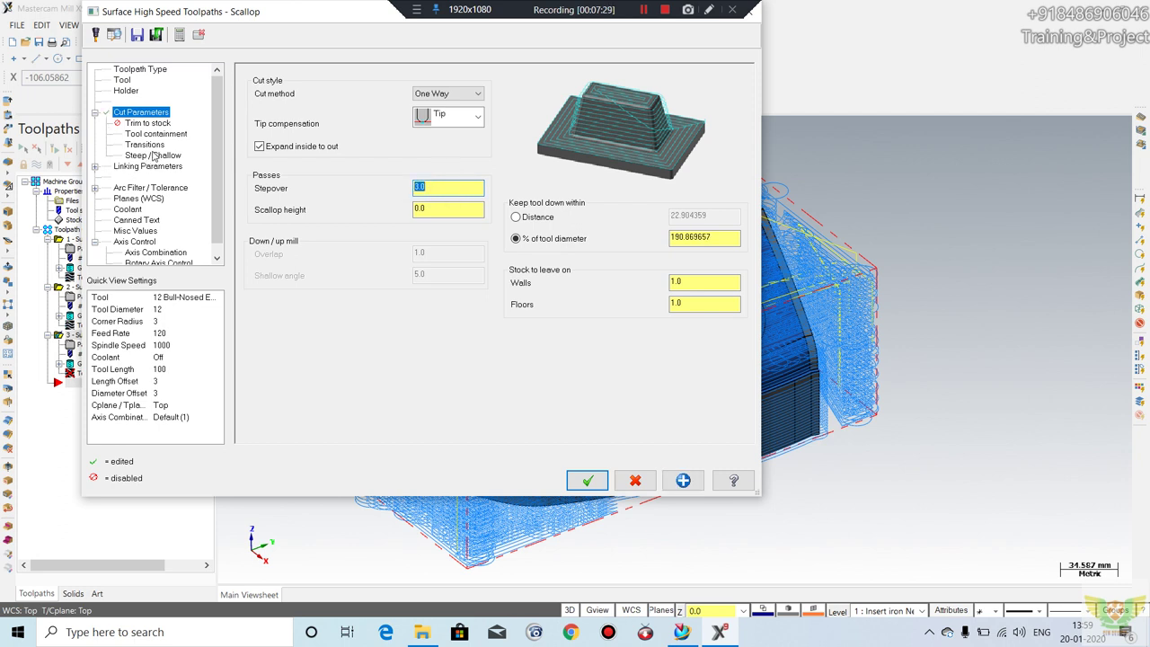
- Review the trim, containment, transitions, steep/shallow and linking settings, then accept the Scallop operation
click(147, 123)
click(153, 134)
click(145, 145)
click(151, 155)
click(148, 167)
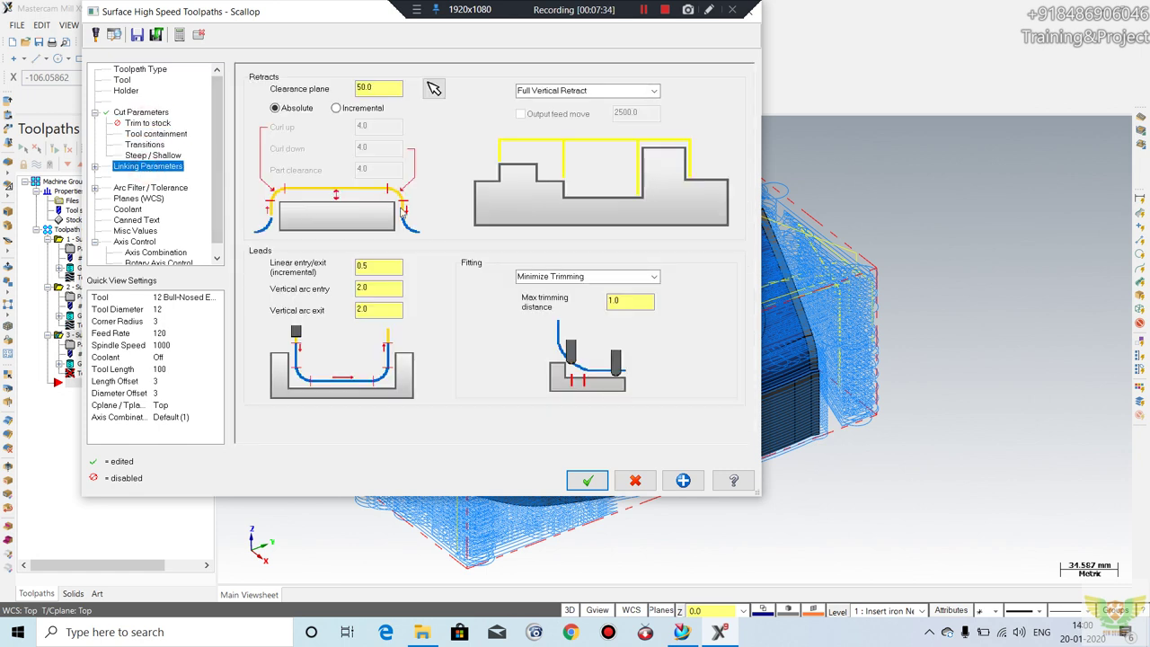
click(583, 480)
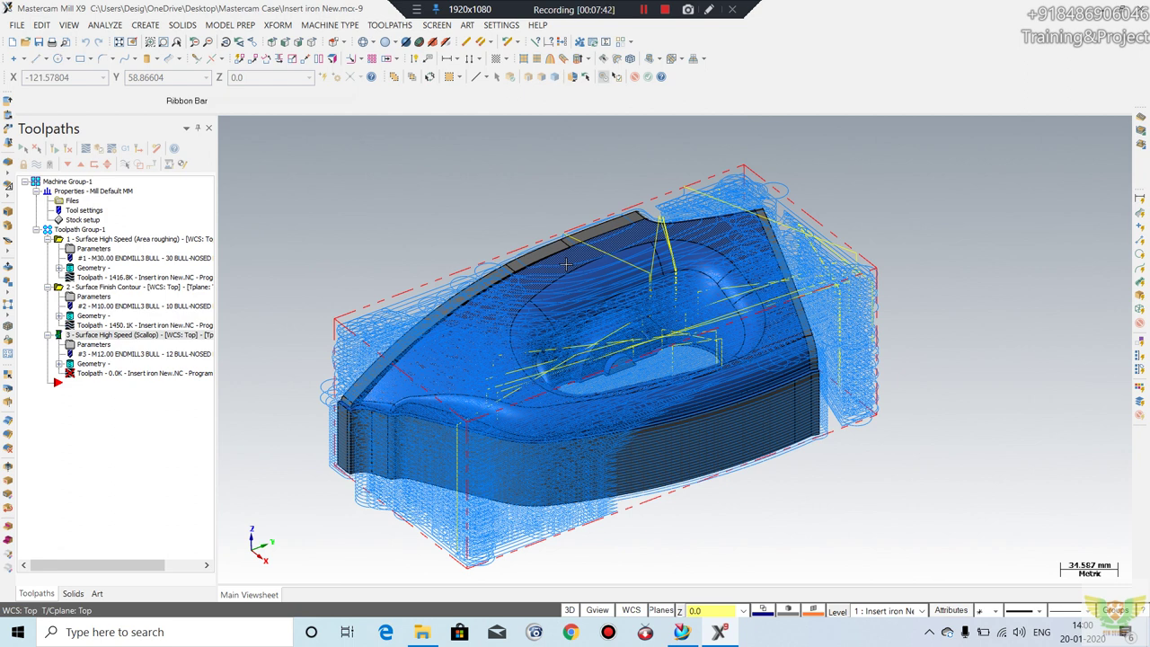
- Select the Scallop operation, then all three operations, and send them to Verify
click(108, 335)
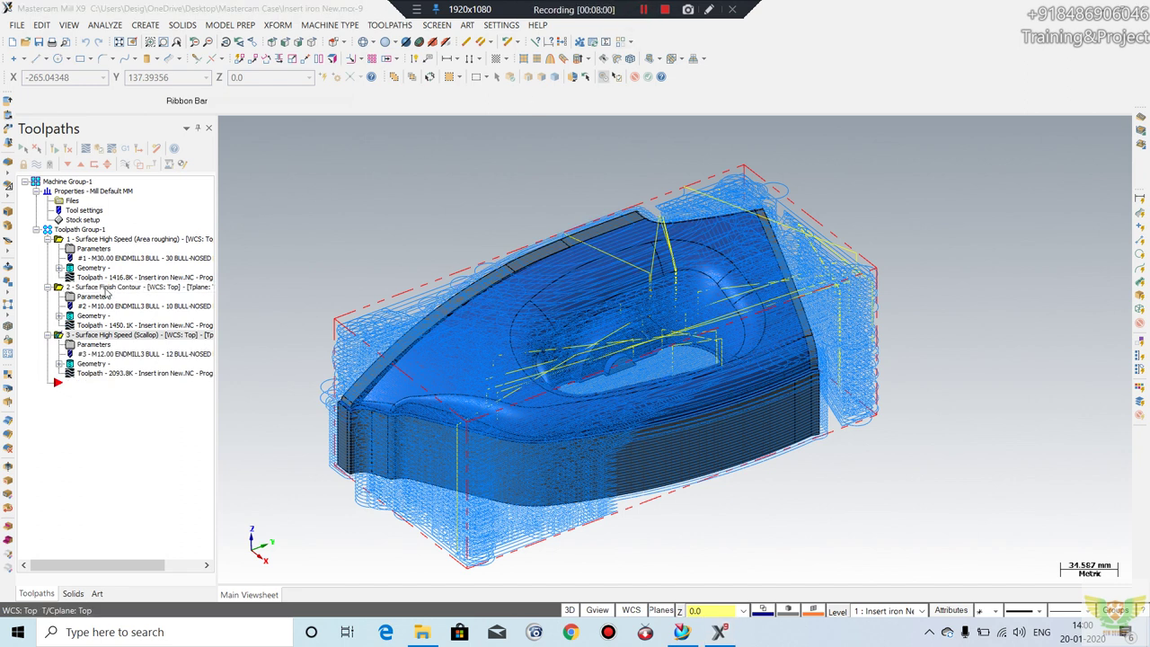
shift+click(99, 239)
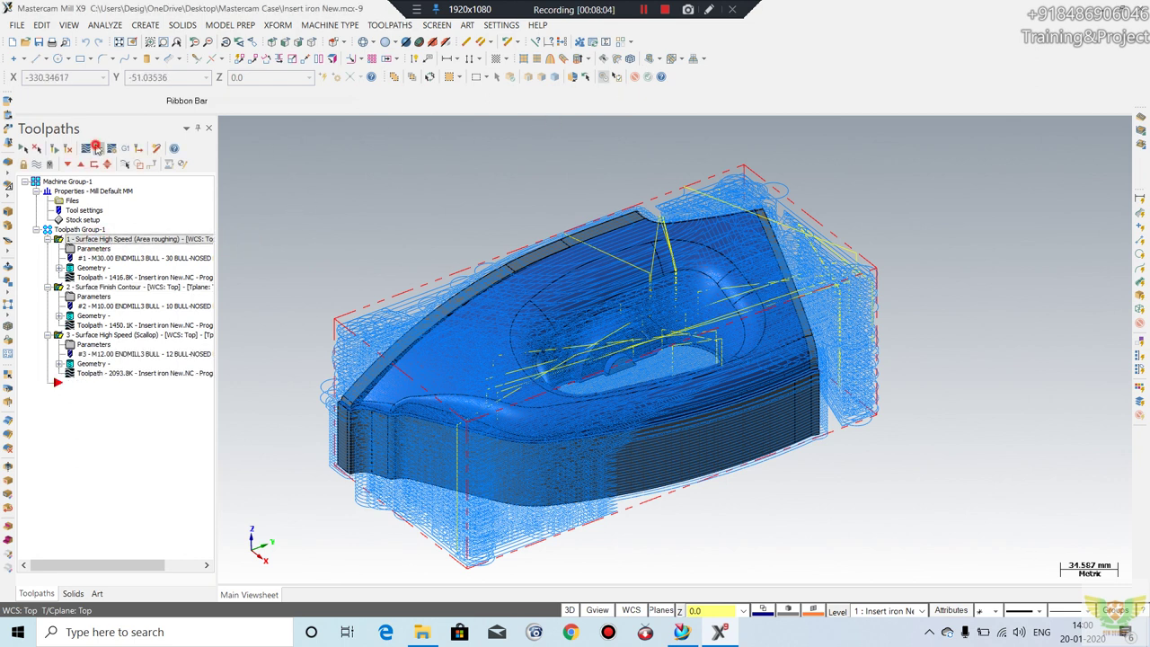
click(96, 148)
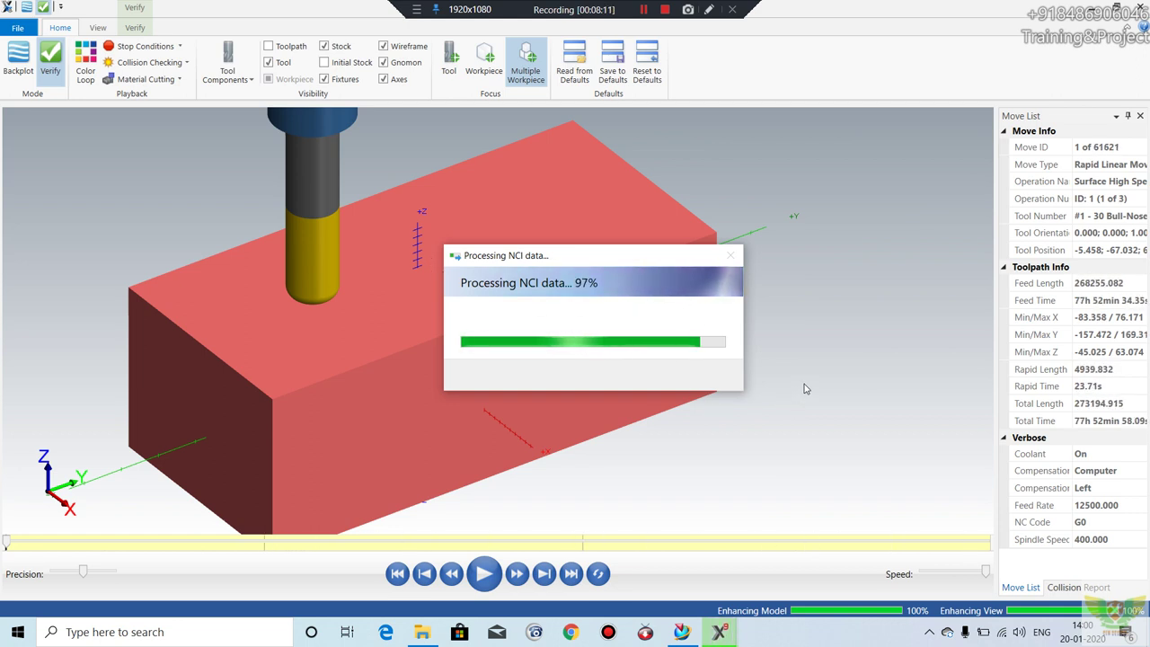
- Play the three-operation cut to completion and leave the simulator
click(497, 573)
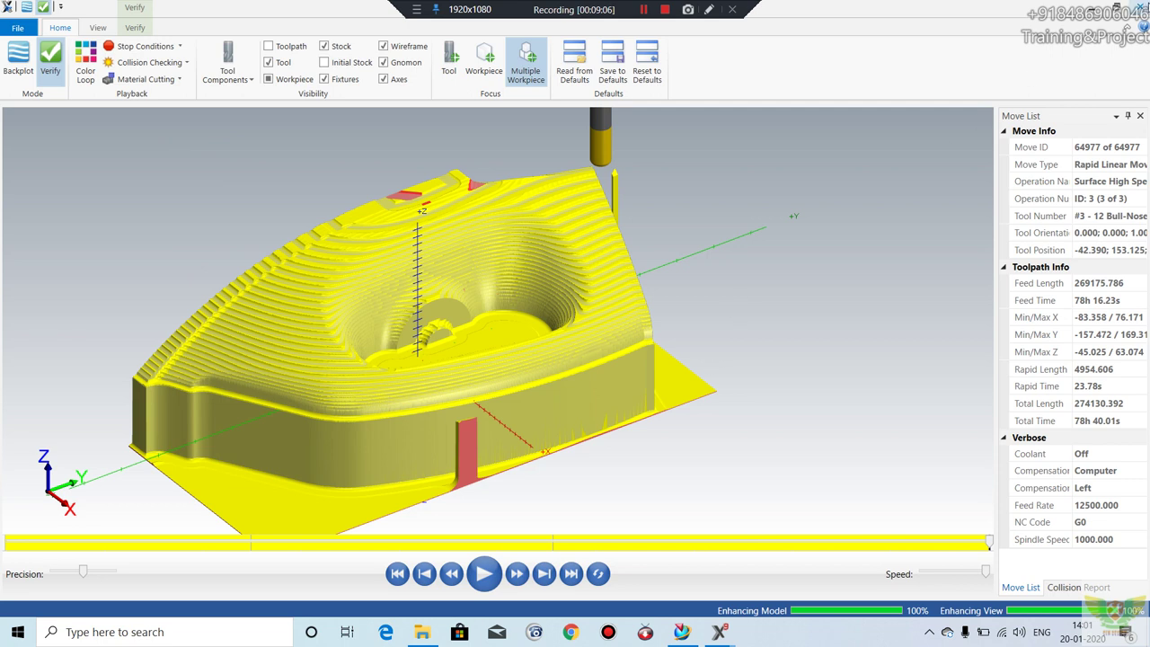
key(alt+Tab)
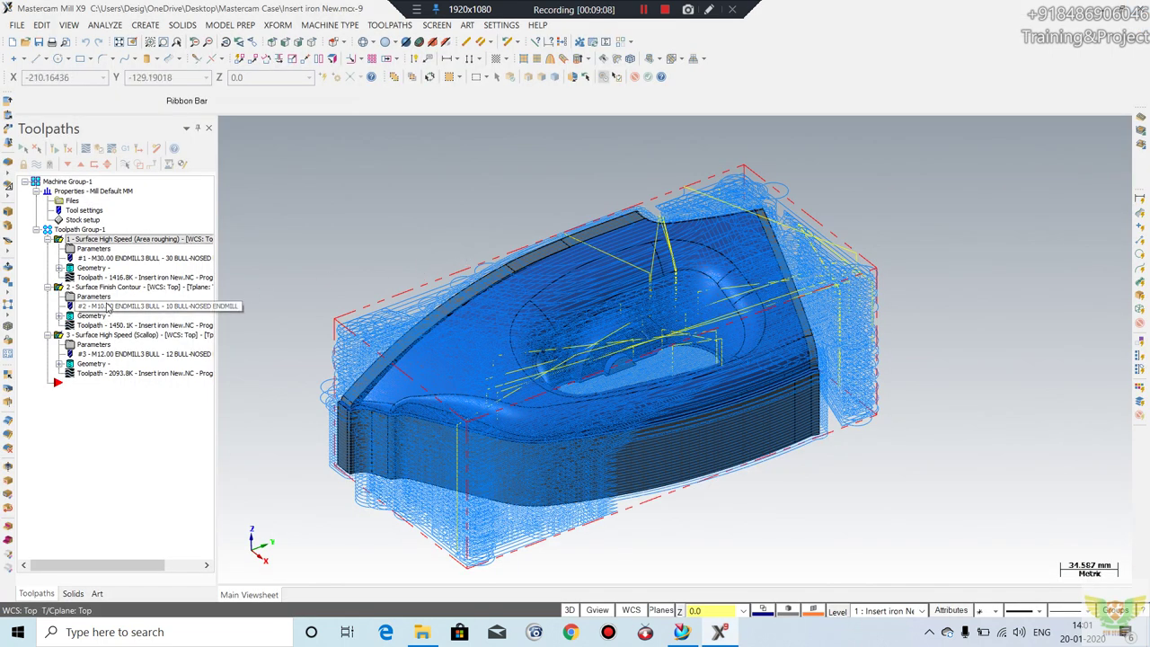
- Set the Scallop operation's walls and floors stock to leave to 0
click(93, 346)
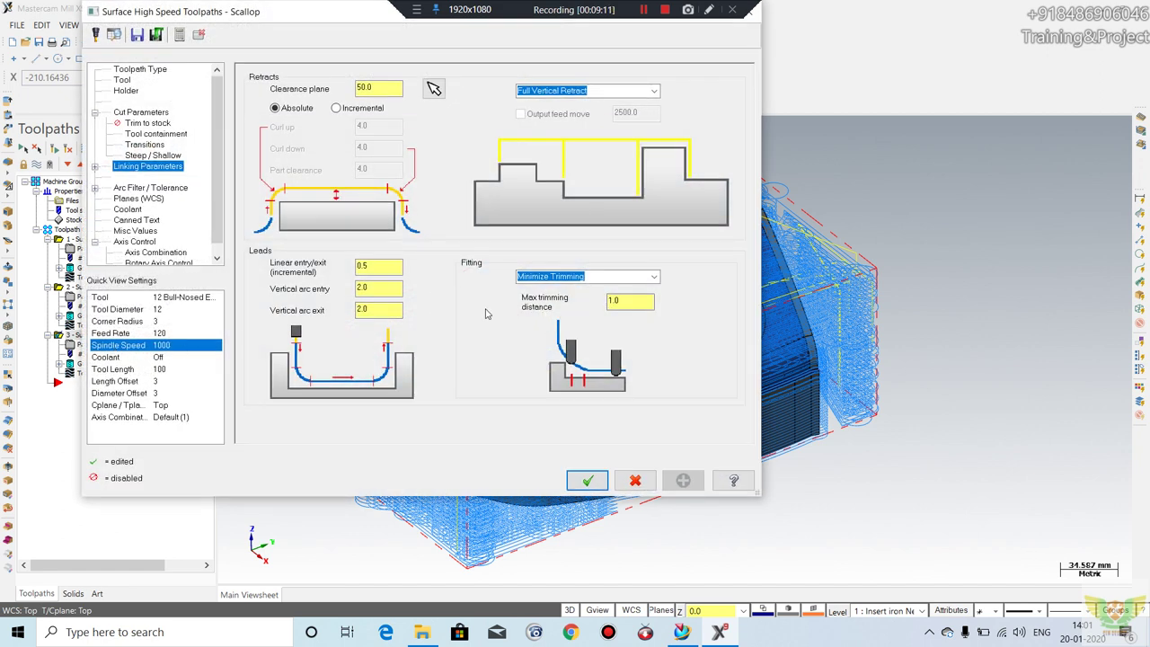
click(144, 114)
double_click(693, 284)
double_click(700, 303)
text(0)
click(587, 480)
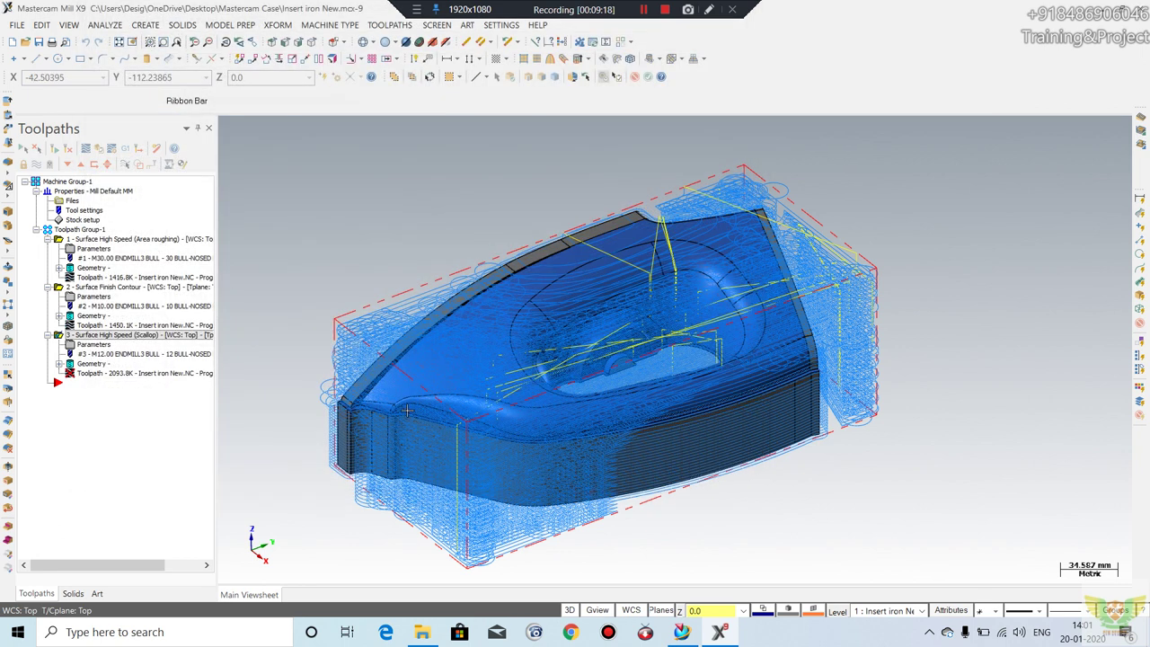
click(382, 27)
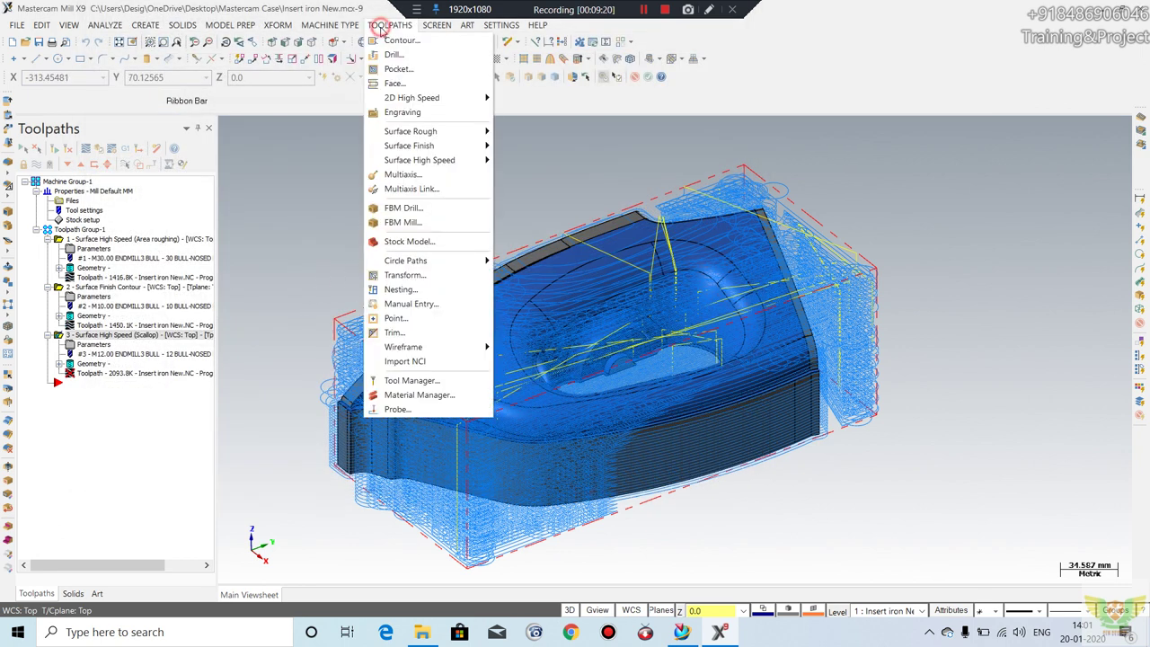
- Start a Surface High Speed Raster toolpath on all part surfaces with walls and floors stock 0
click(471, 159)
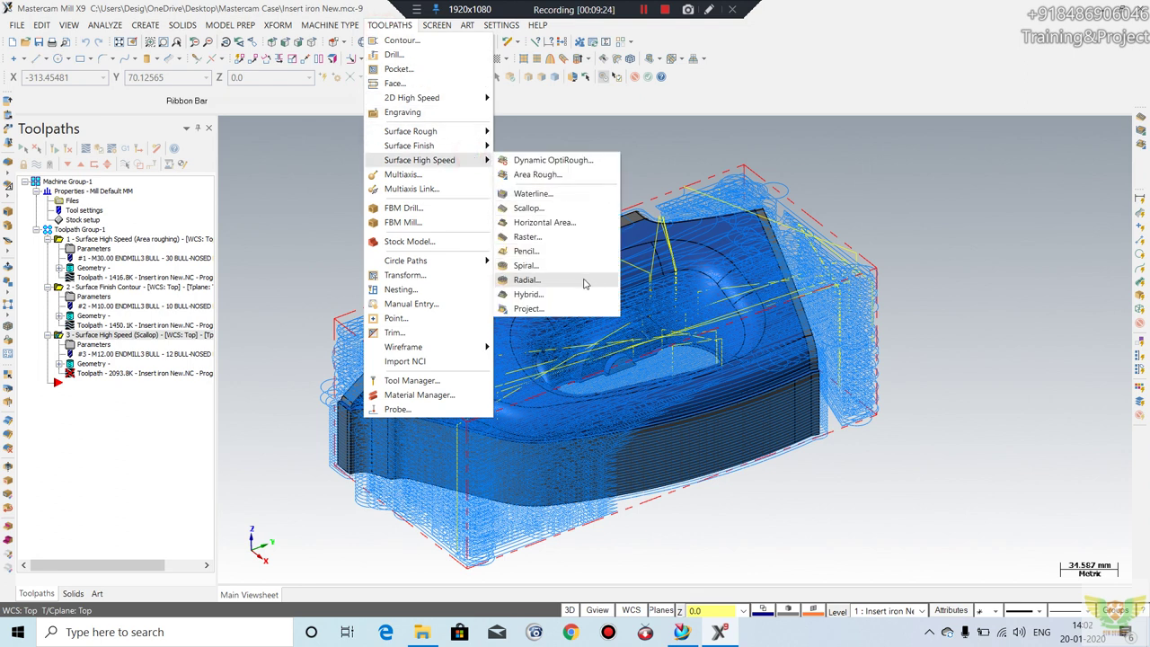
click(529, 237)
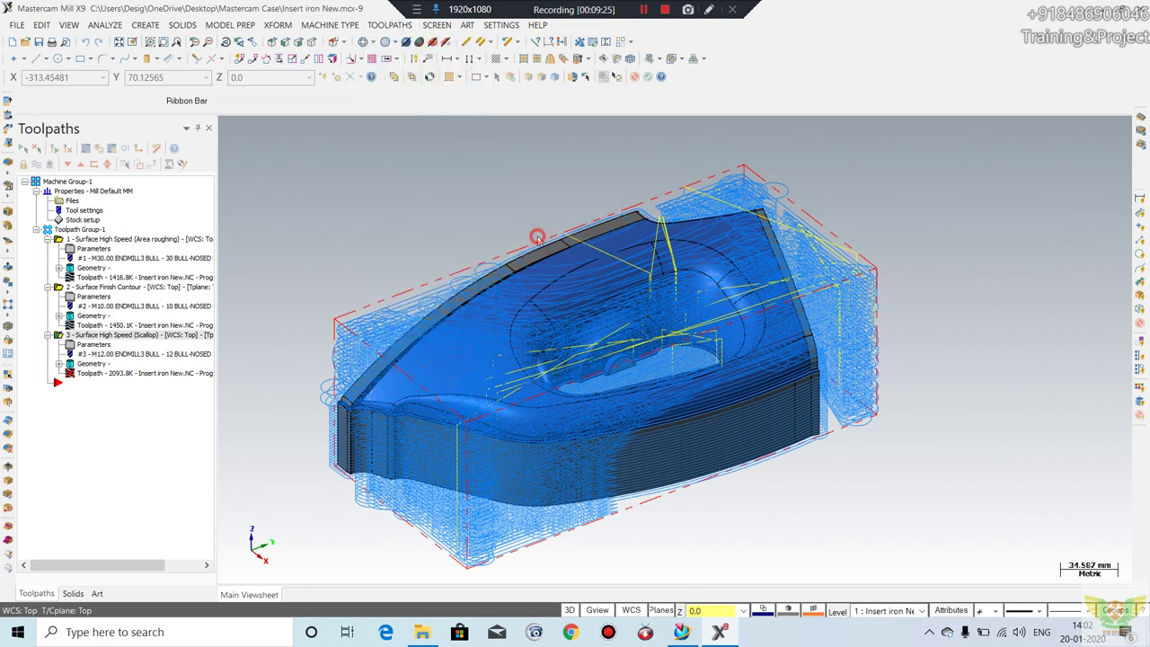
click(560, 319)
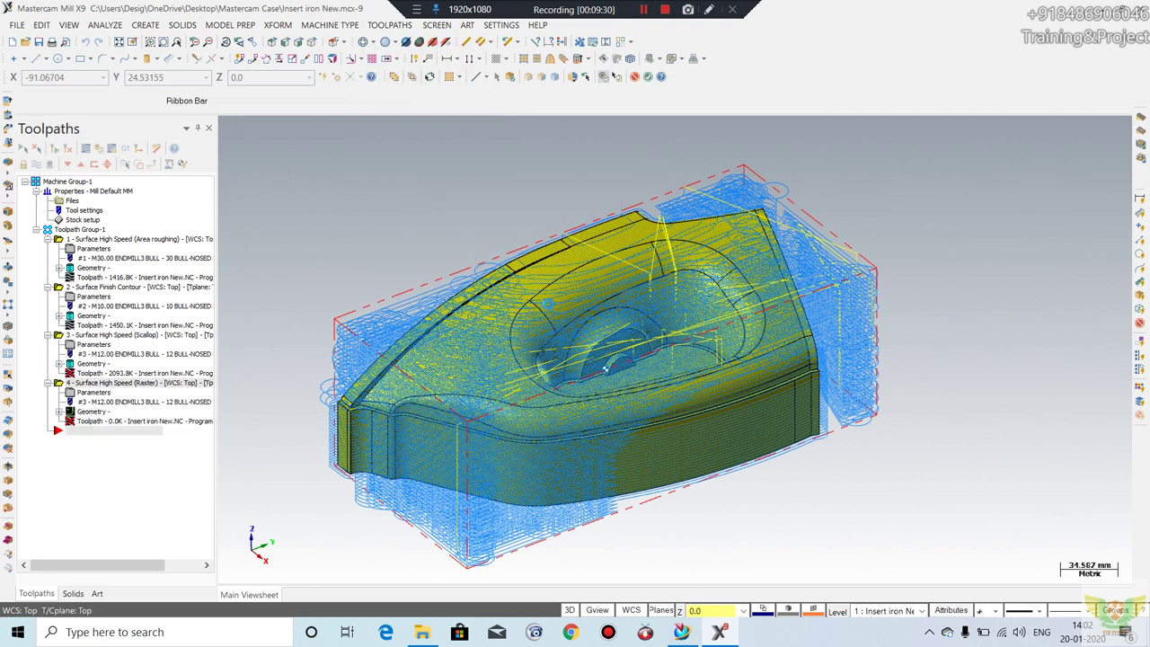
key(Return)
click(115, 426)
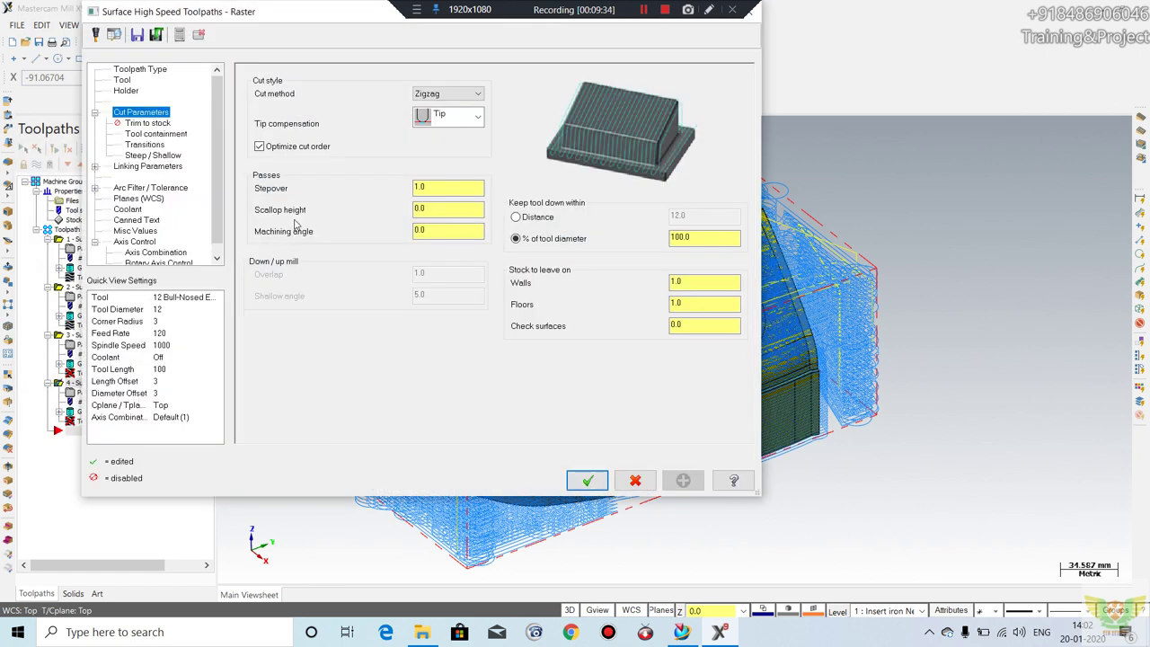
click(440, 192)
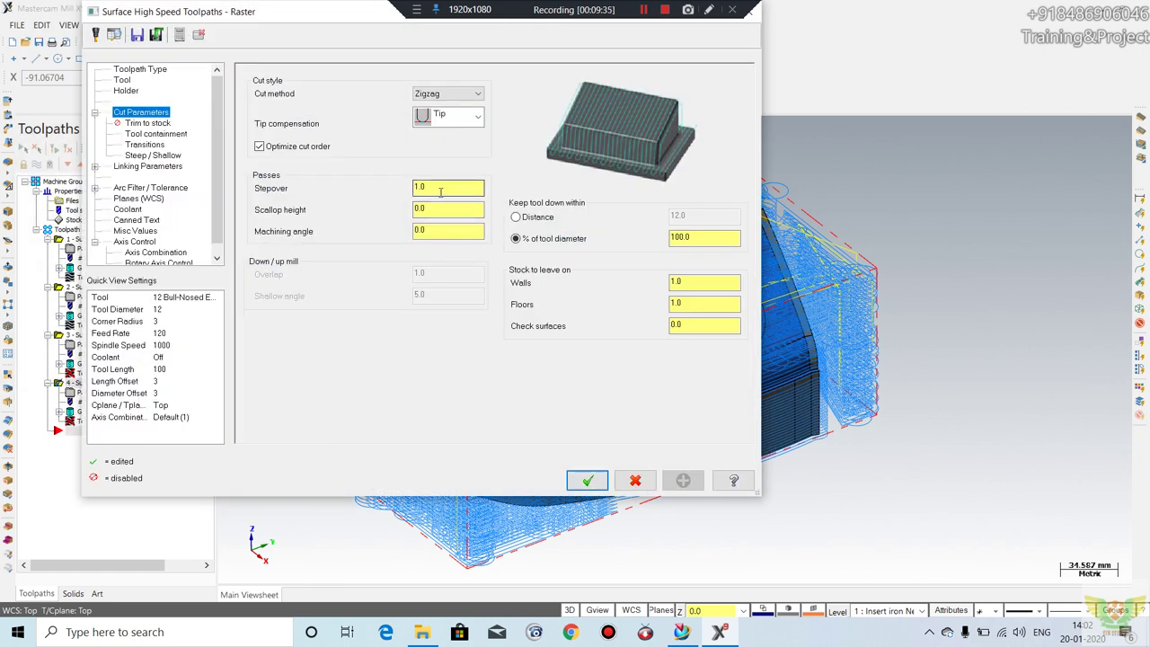
double_click(703, 282)
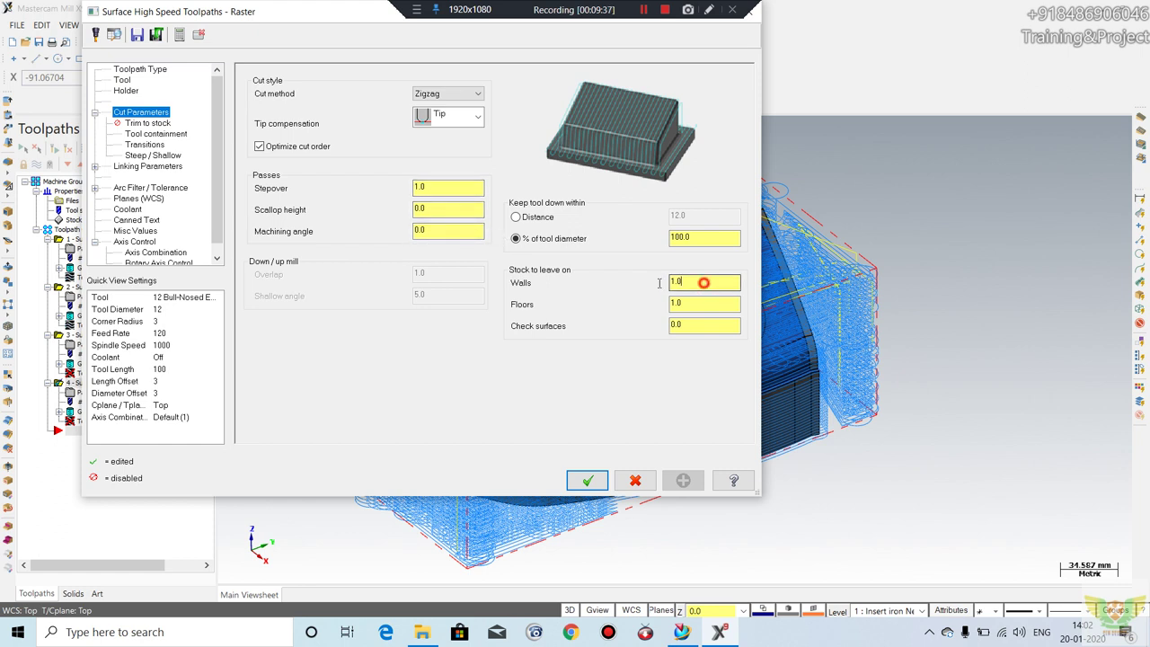
text(0)
key(Return)
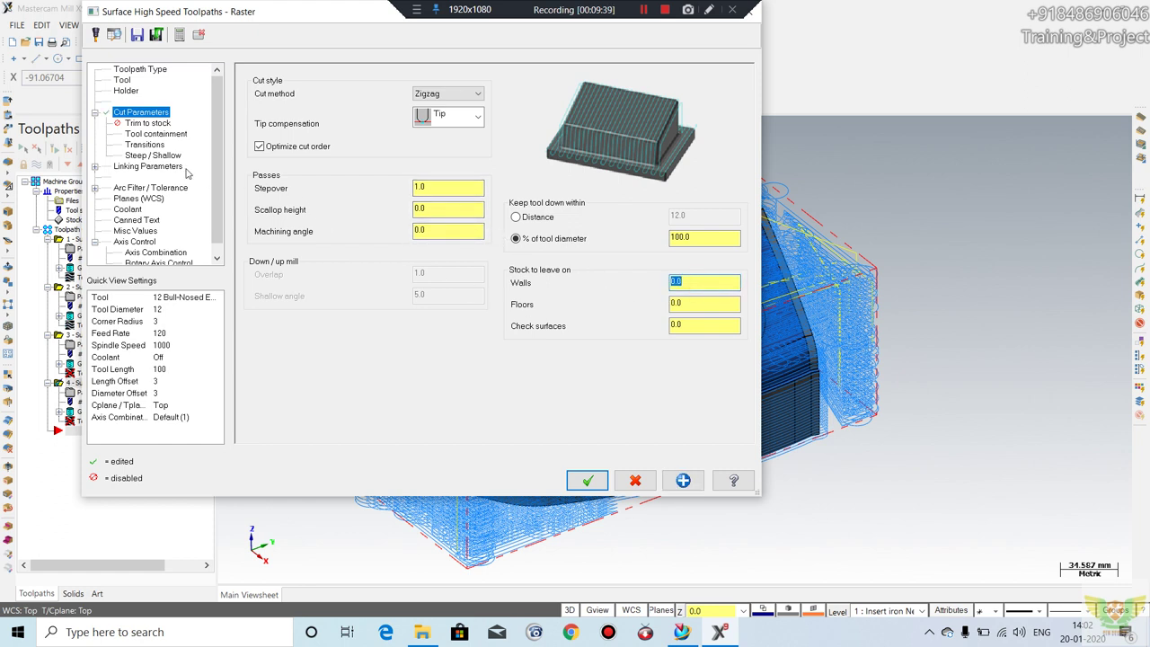
click(132, 70)
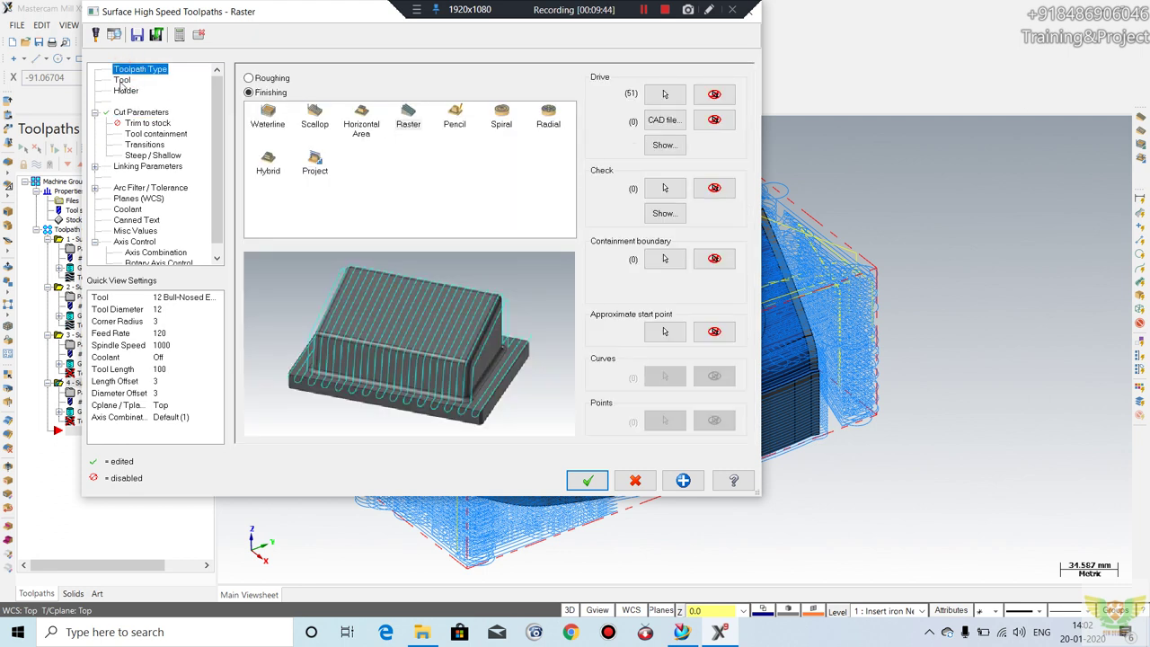
- Assign the 6 mm spherical tool to the Raster toolpath and generate it as operation 4
click(123, 79)
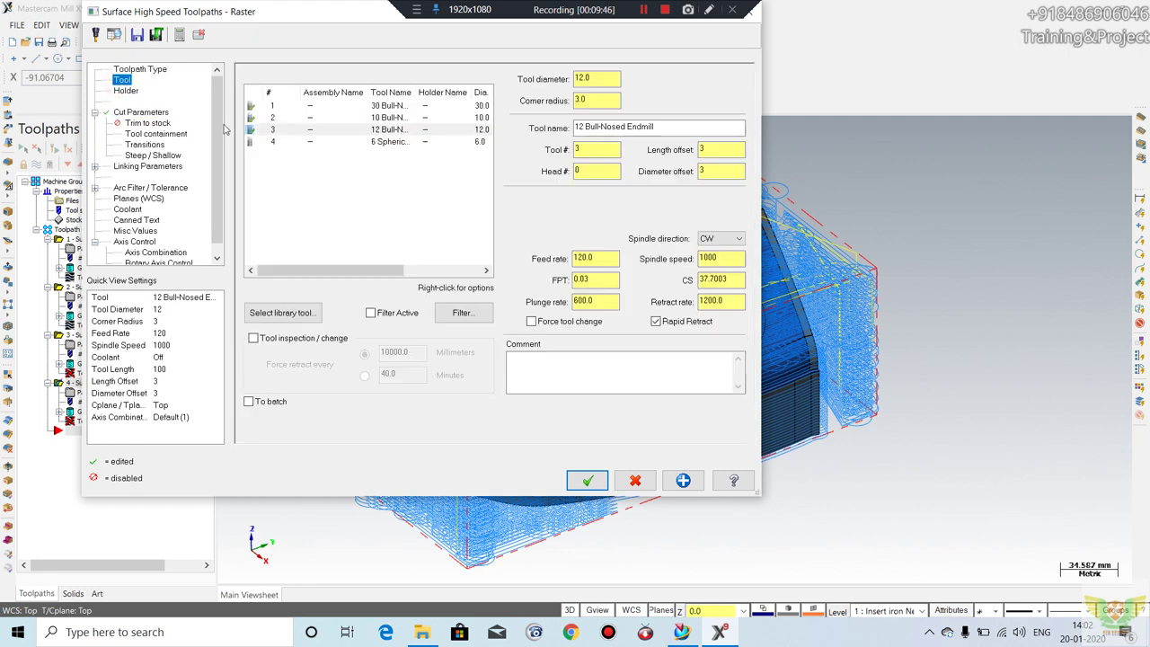
click(380, 142)
click(142, 113)
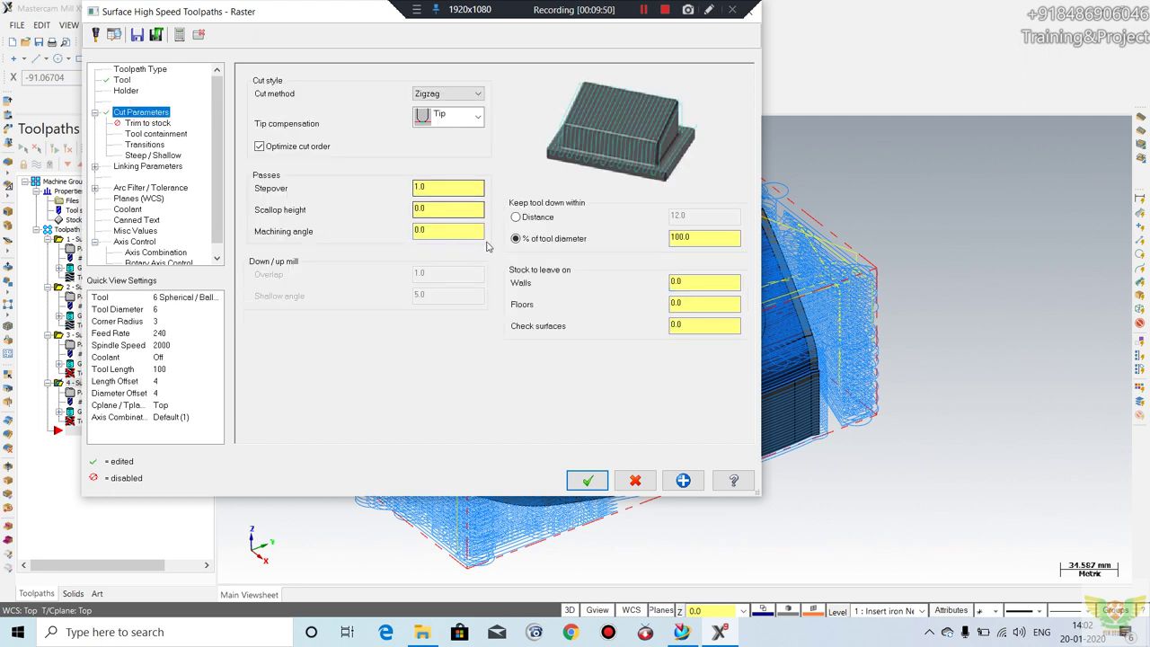
click(147, 167)
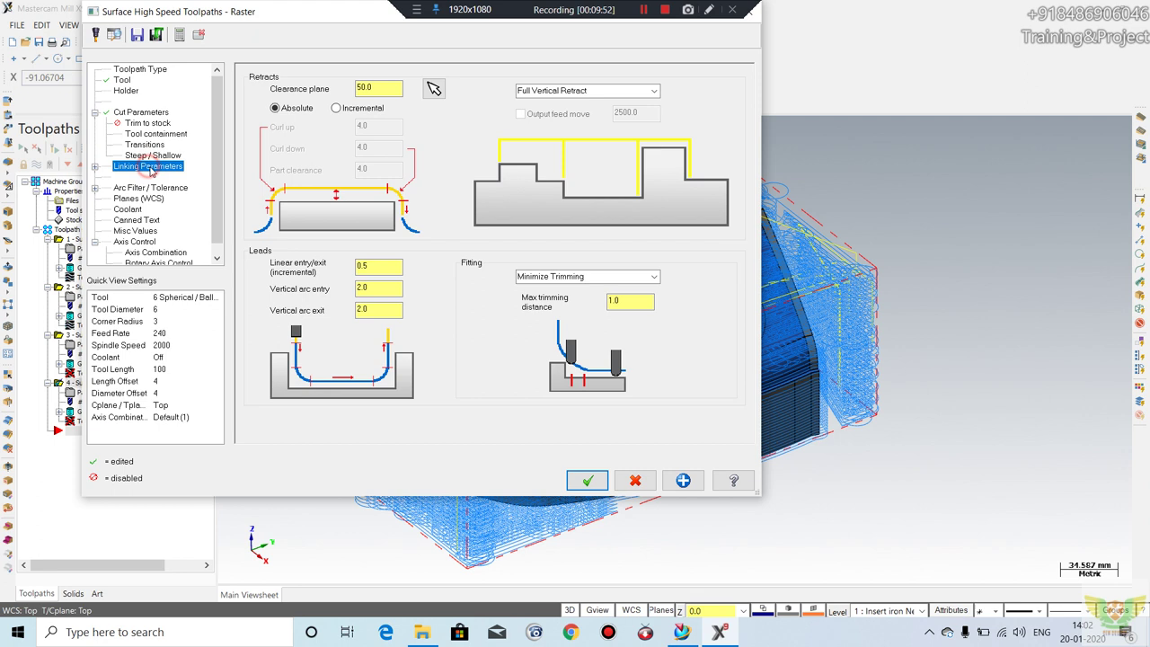
click(589, 482)
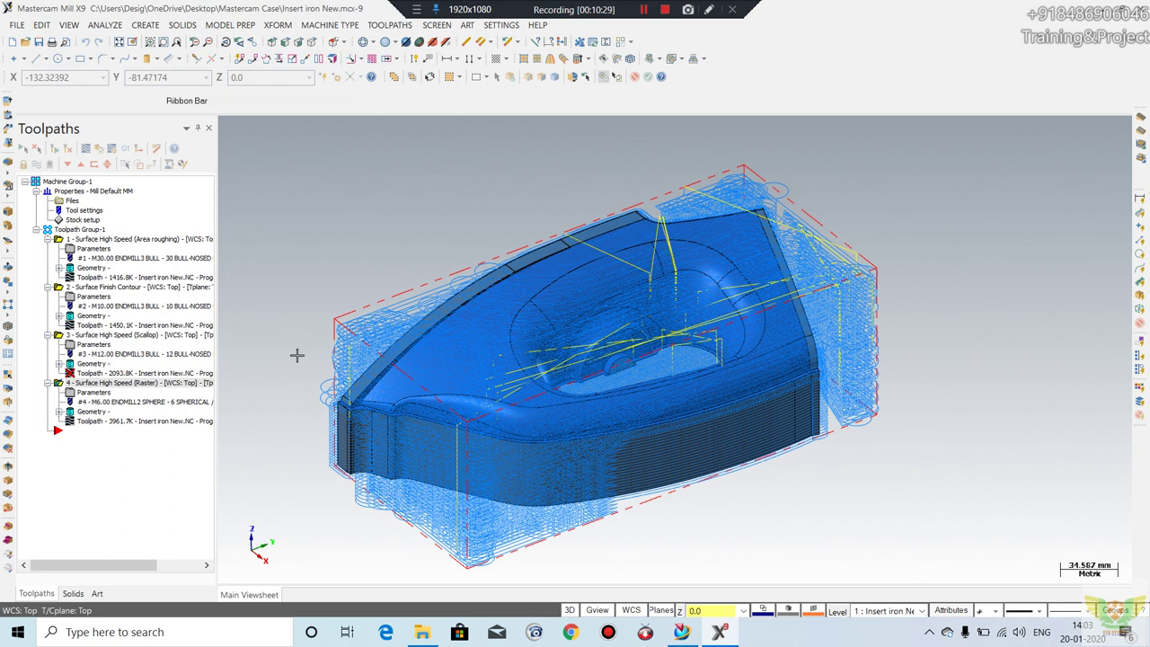
- Select the Raster, Scallop and operations 1 and 2 together, then start the verification cut
click(117, 383)
click(90, 335)
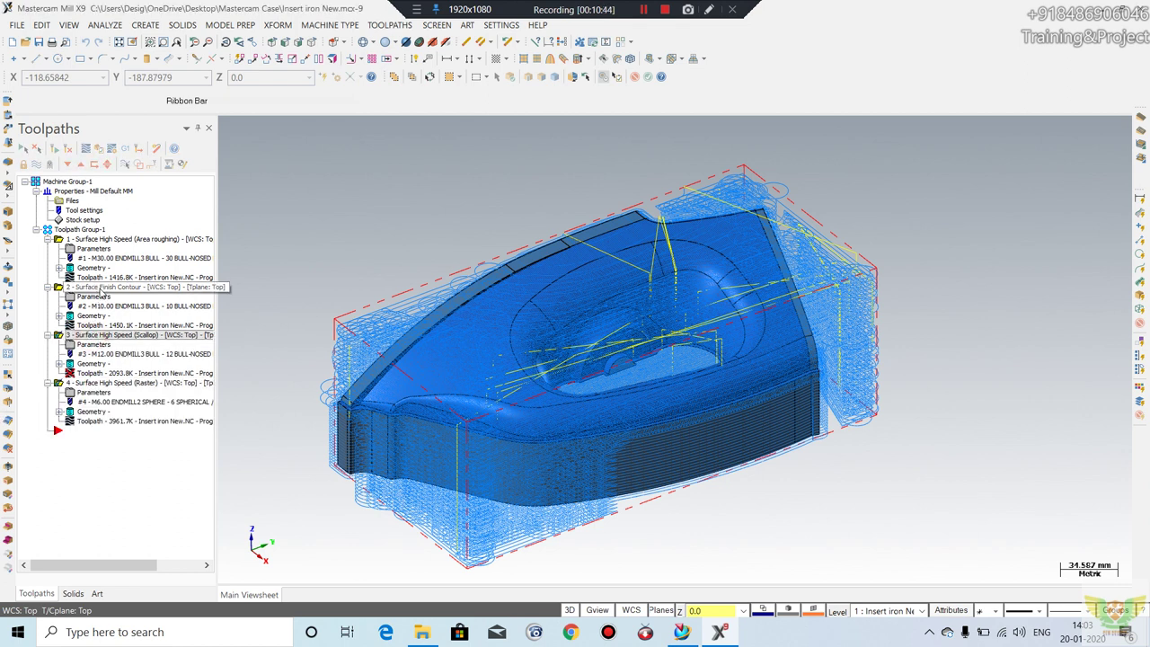
ctrl+click(95, 286)
ctrl+click(93, 241)
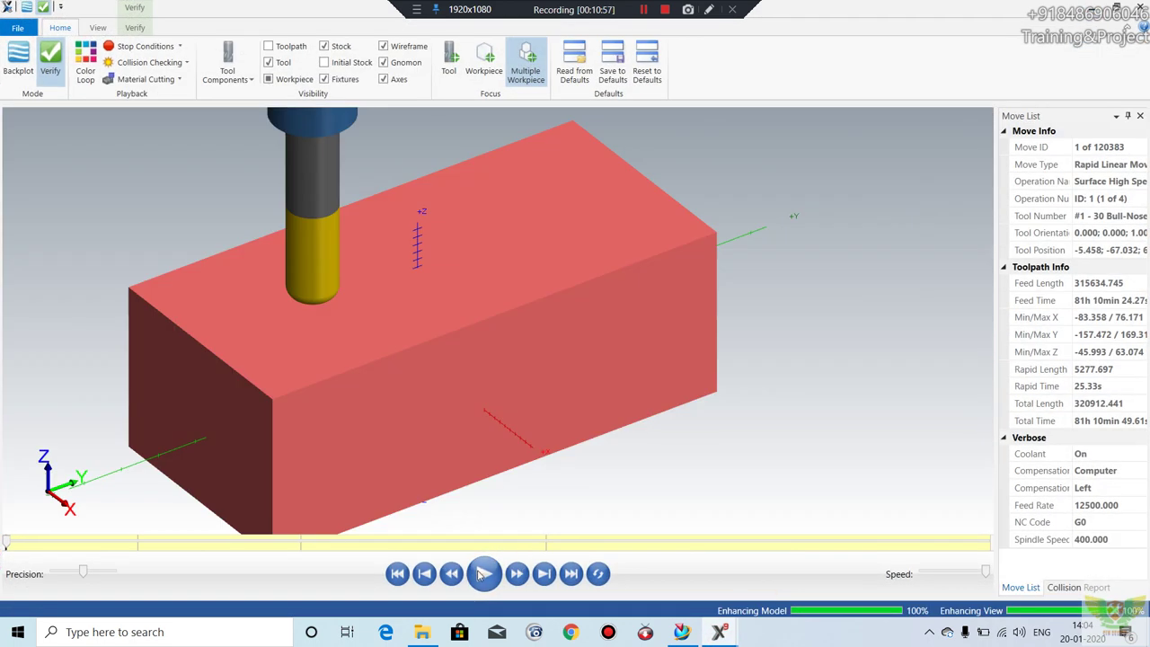
click(484, 573)
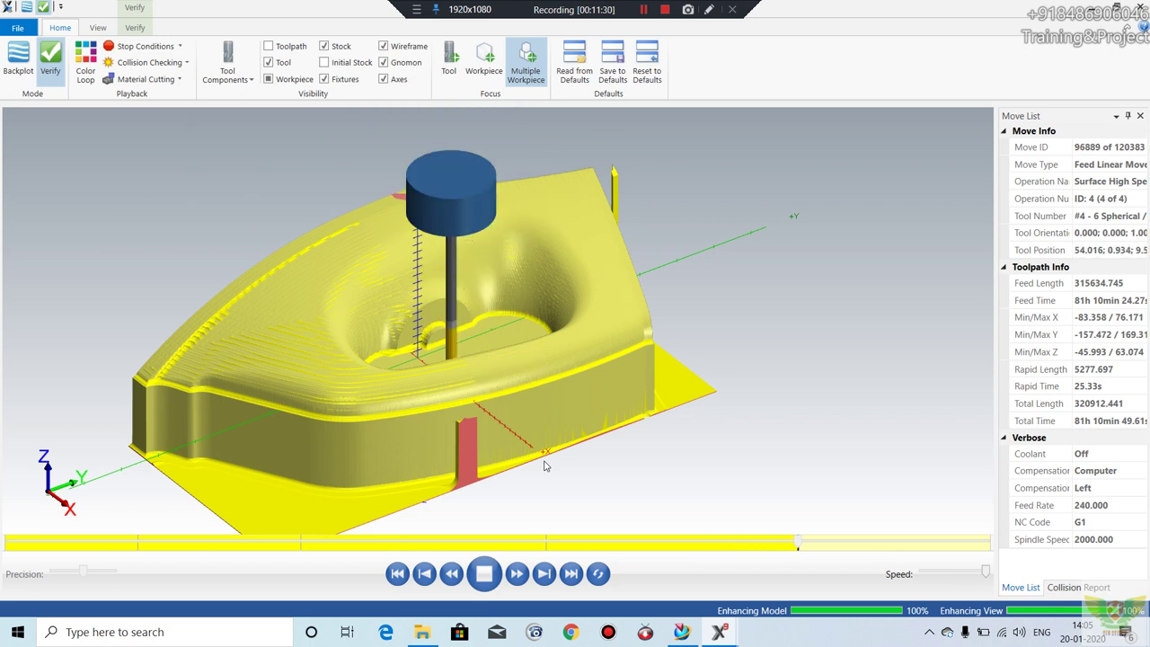
- Orbit and zoom around the cut stock to inspect the machined iron insert from several angles
scroll(404, 200, up, 5)
scroll(439, 236, up, 3)
mouse_move(439, 236)
middle_down()
mouse_move(488, 264)
mouse_move(453, 246)
mouse_move(454, 256)
mouse_move(468, 219)
middle_up()
scroll(454, 256, down, 5)
scroll(514, 207, up, 5)
scroll(514, 206, up, 3)
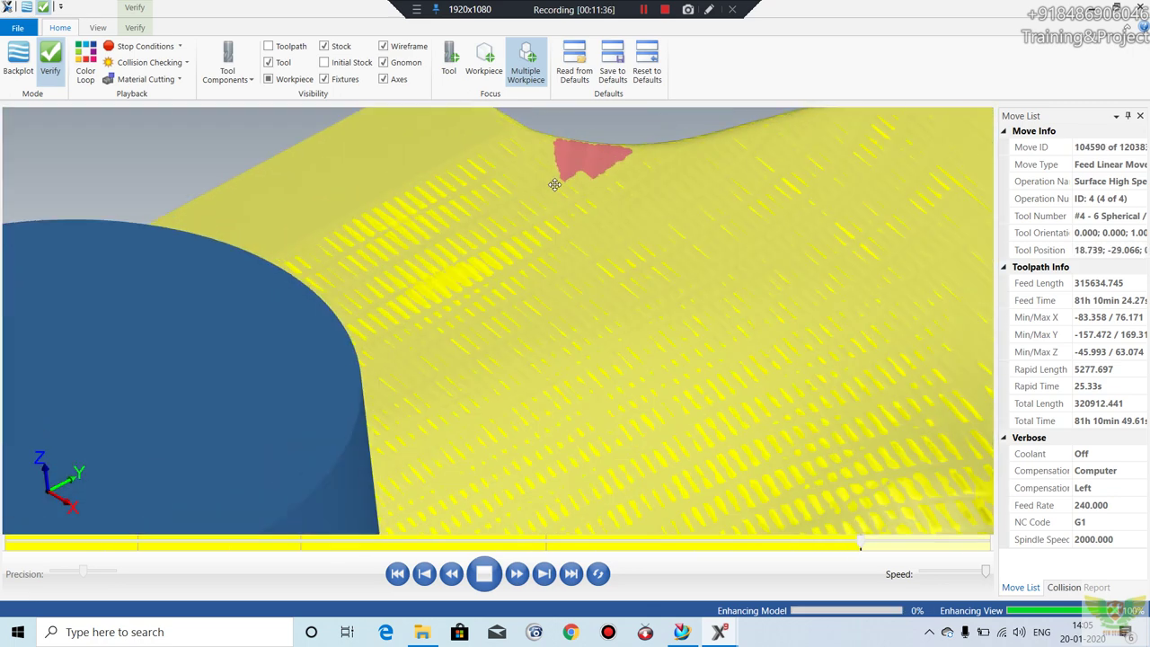
middle_drag(546, 180, 473, 246)
scroll(443, 266, up, 2)
scroll(443, 266, down, 3)
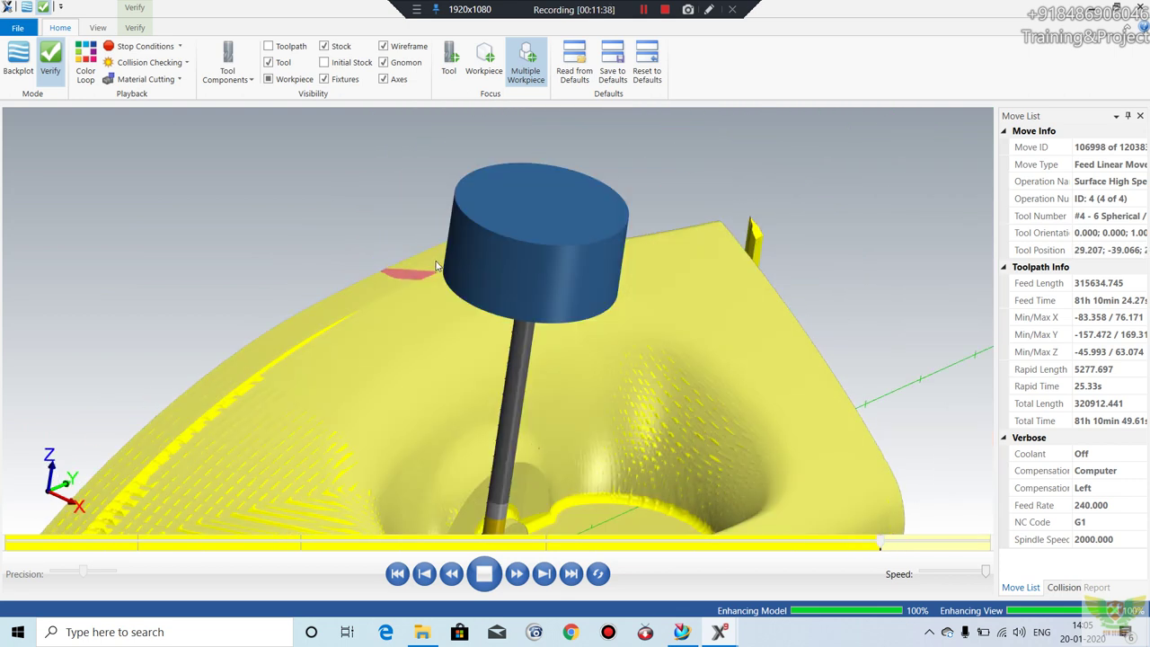
scroll(436, 283, down, 4)
mouse_move(436, 282)
middle_down()
mouse_move(426, 305)
mouse_move(440, 292)
middle_up()
scroll(426, 304, up, 1)
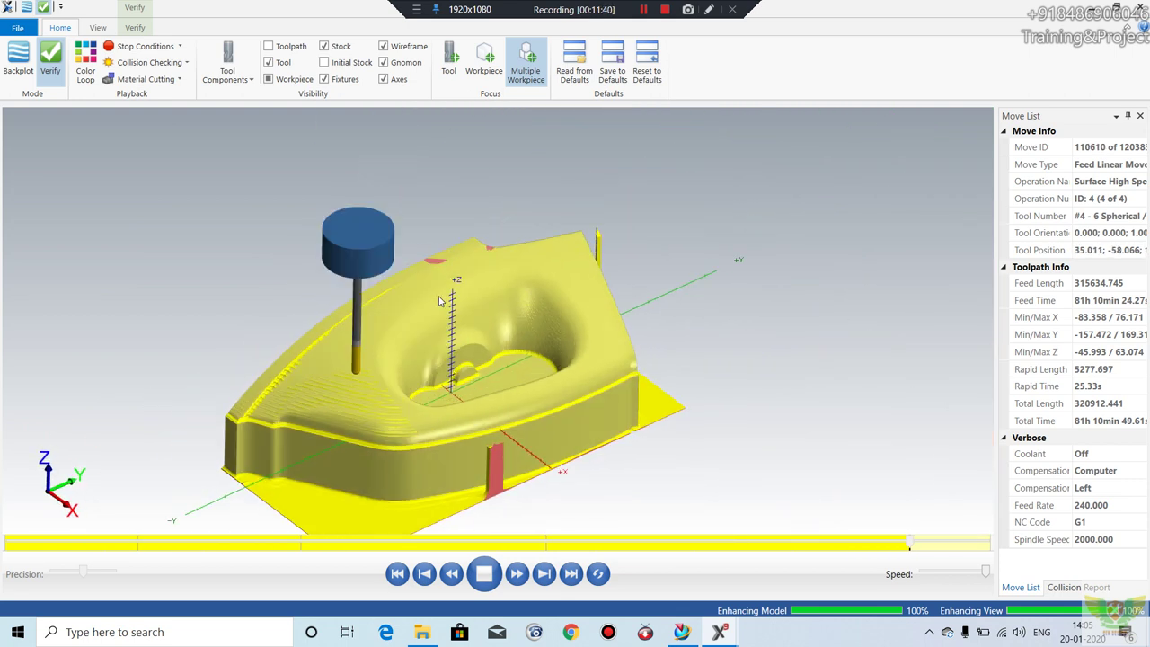
scroll(440, 292, up, 2)
scroll(450, 263, up, 2)
scroll(450, 263, down, 3)
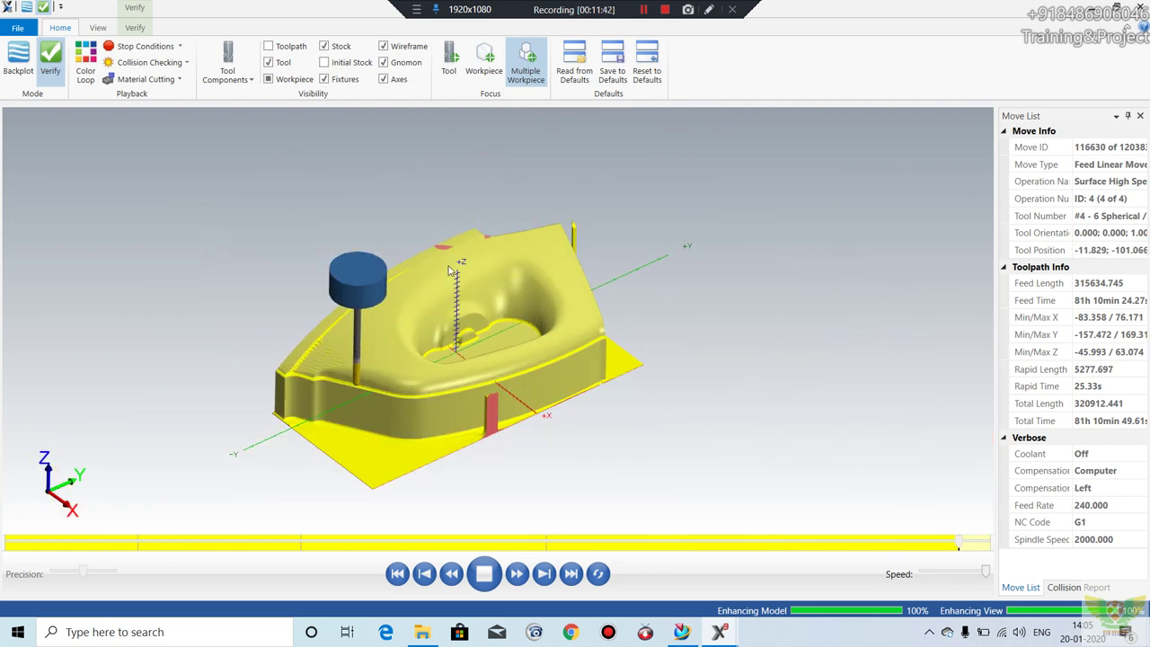
middle_drag(450, 263, 400, 347)
scroll(400, 347, down, 1)
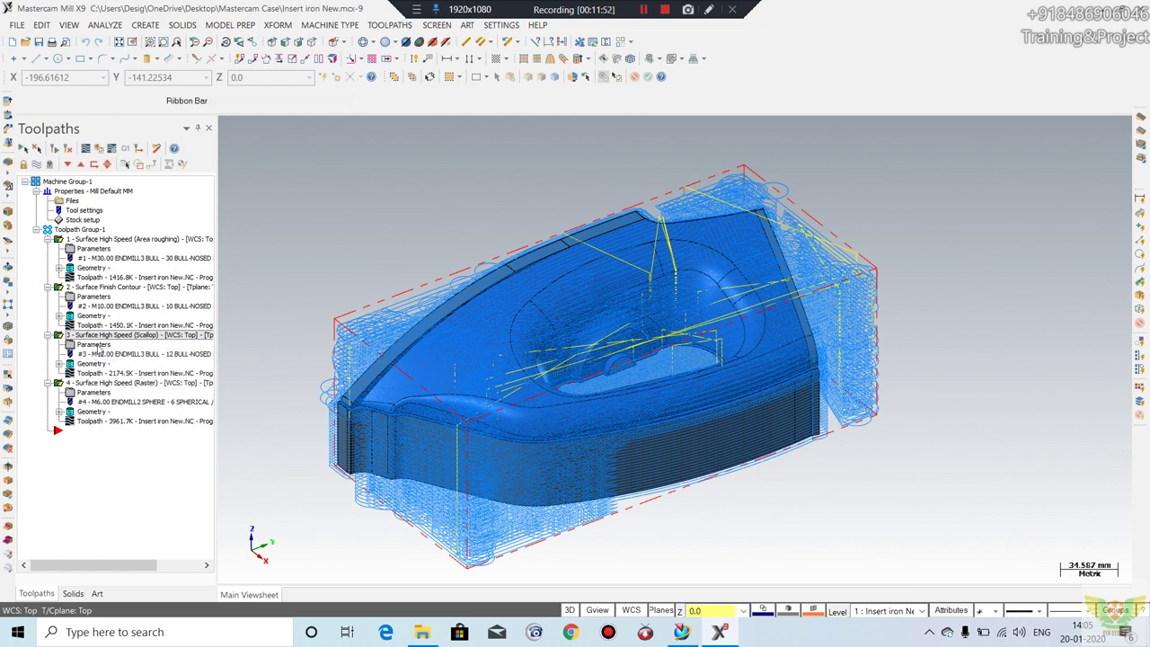
- Give the Scallop toolpath 60 clearance, 1.0 linear leads and 3.0 vertical arcs, and regenerate it
click(93, 345)
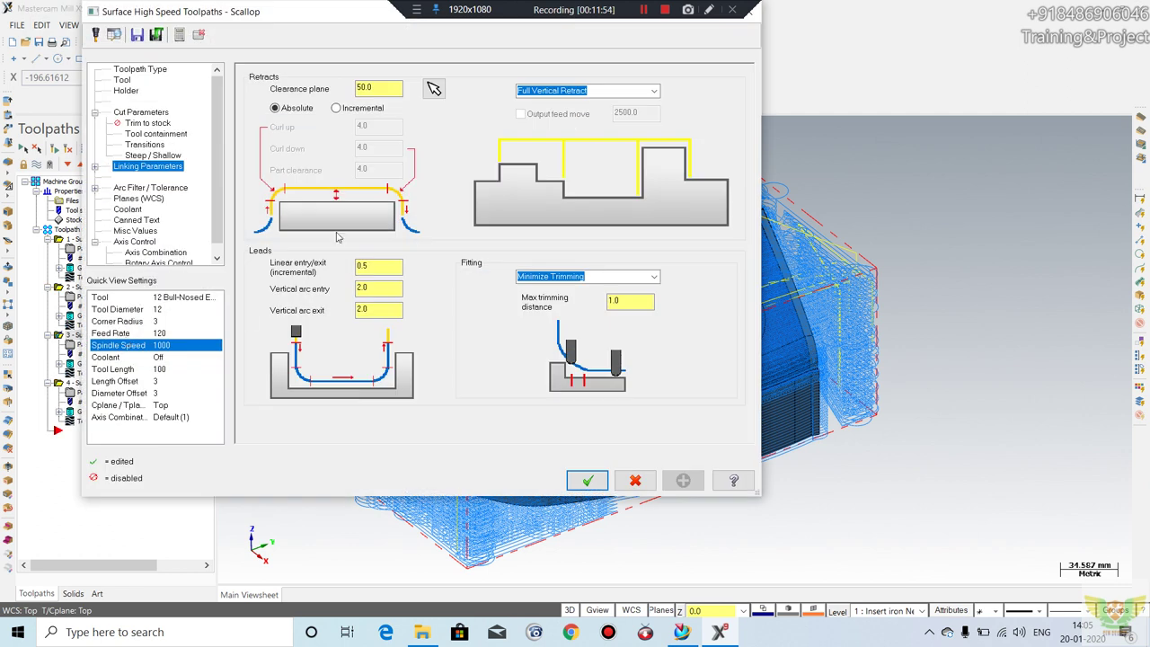
double_click(368, 87)
text(60)
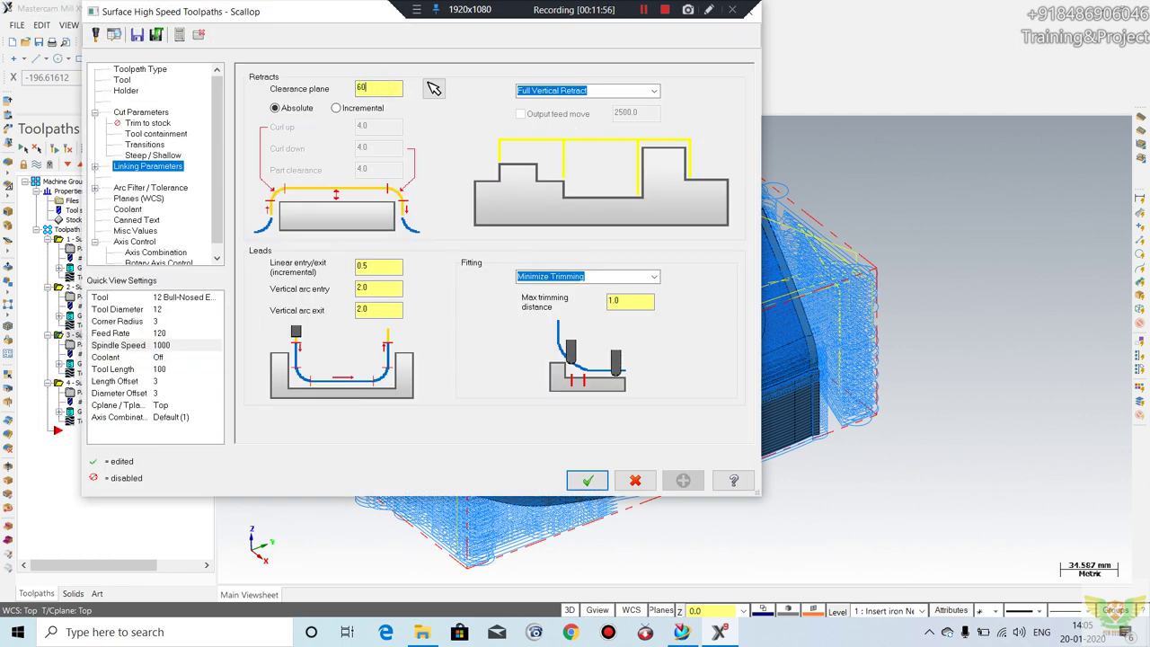
double_click(383, 264)
text(1)
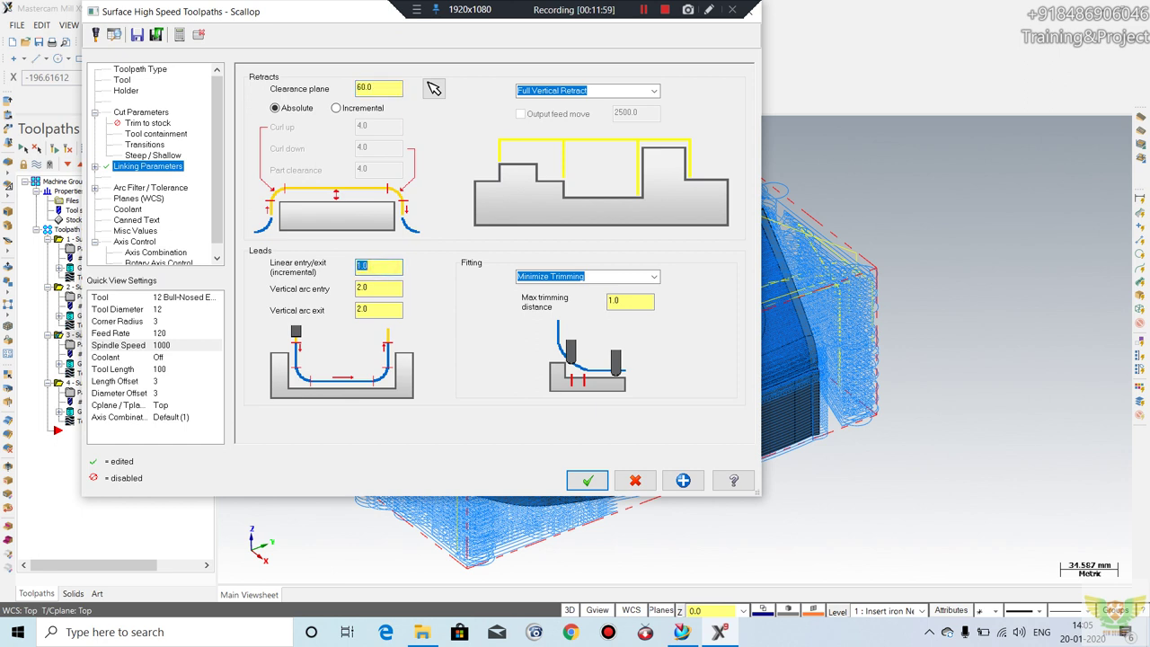
double_click(386, 287)
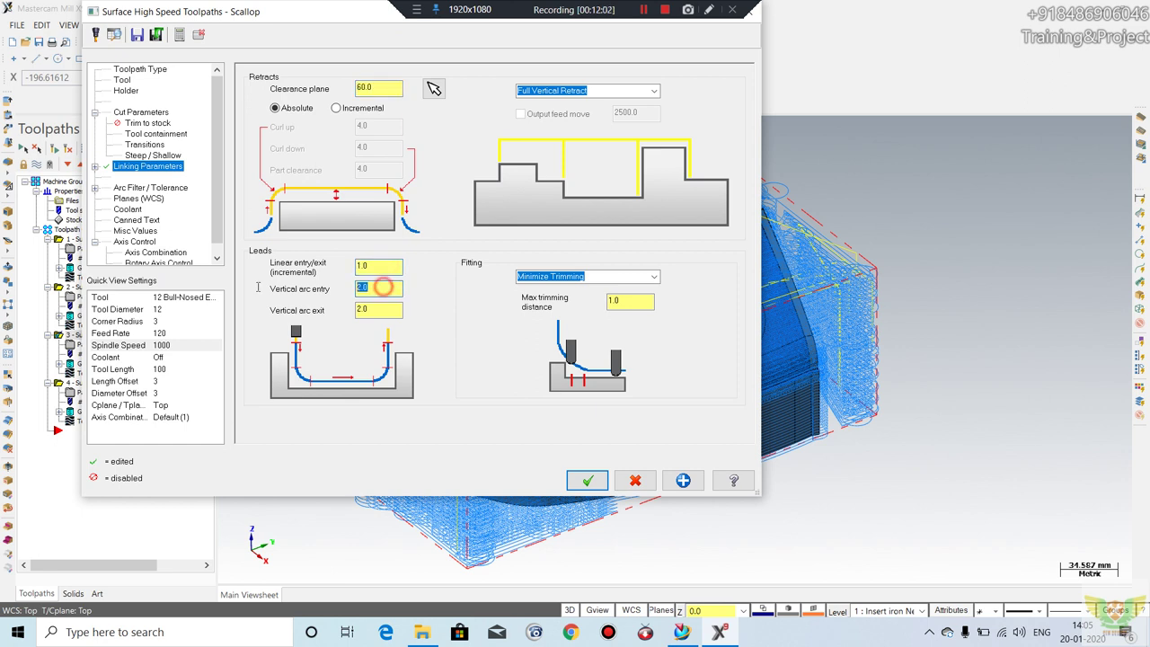
text(3)
double_click(372, 310)
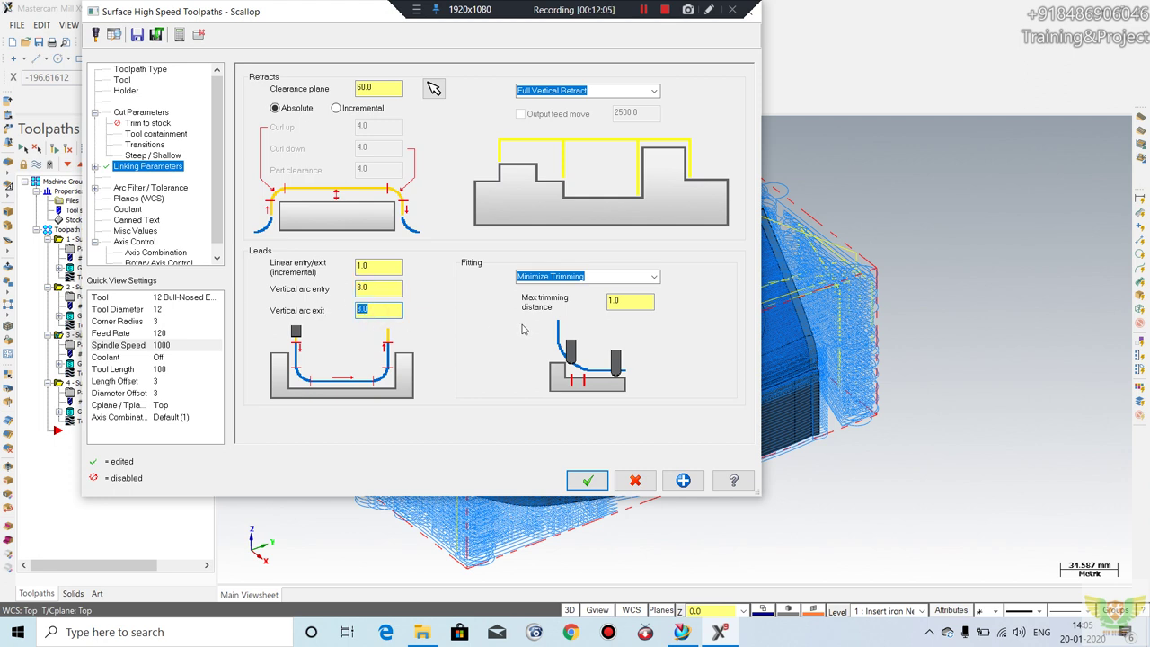
click(587, 481)
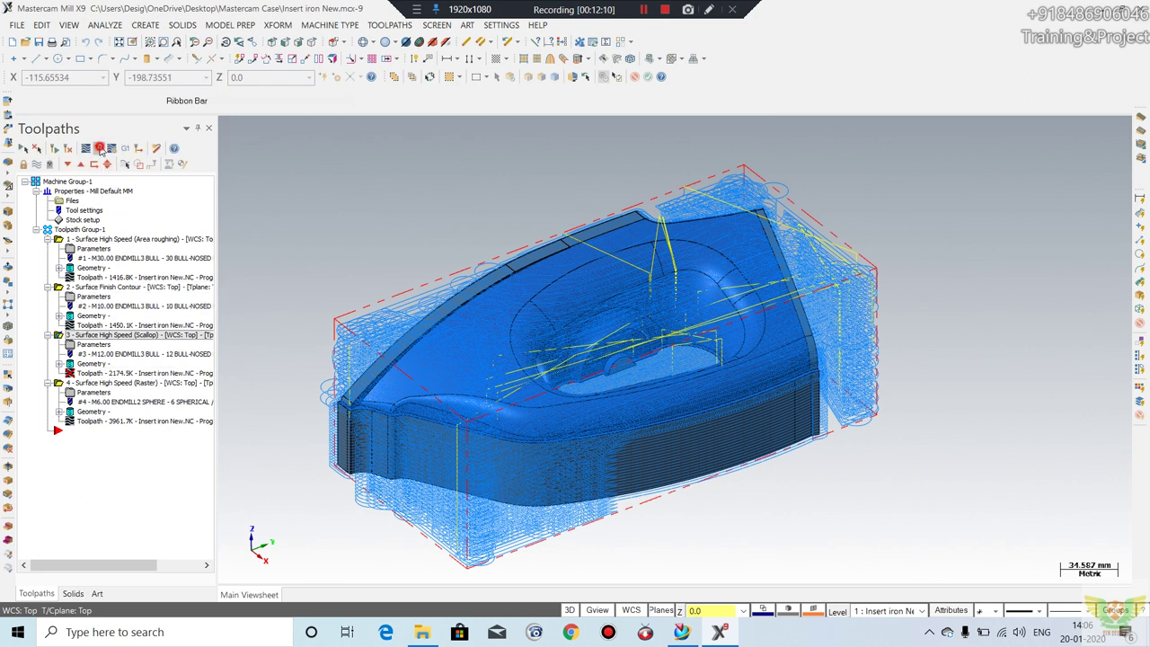
- Simulate the Scallop toolpath's 29982 moves on the raw stock, inspect the pocket, then close the simulator
click(99, 149)
click(218, 295)
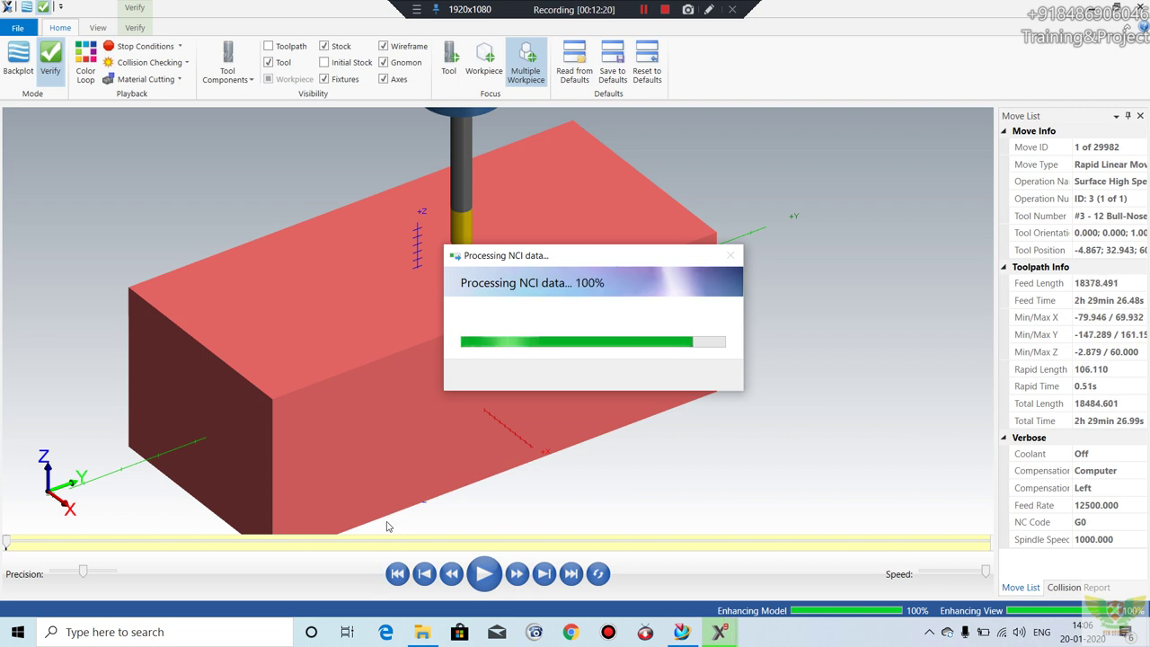
click(484, 575)
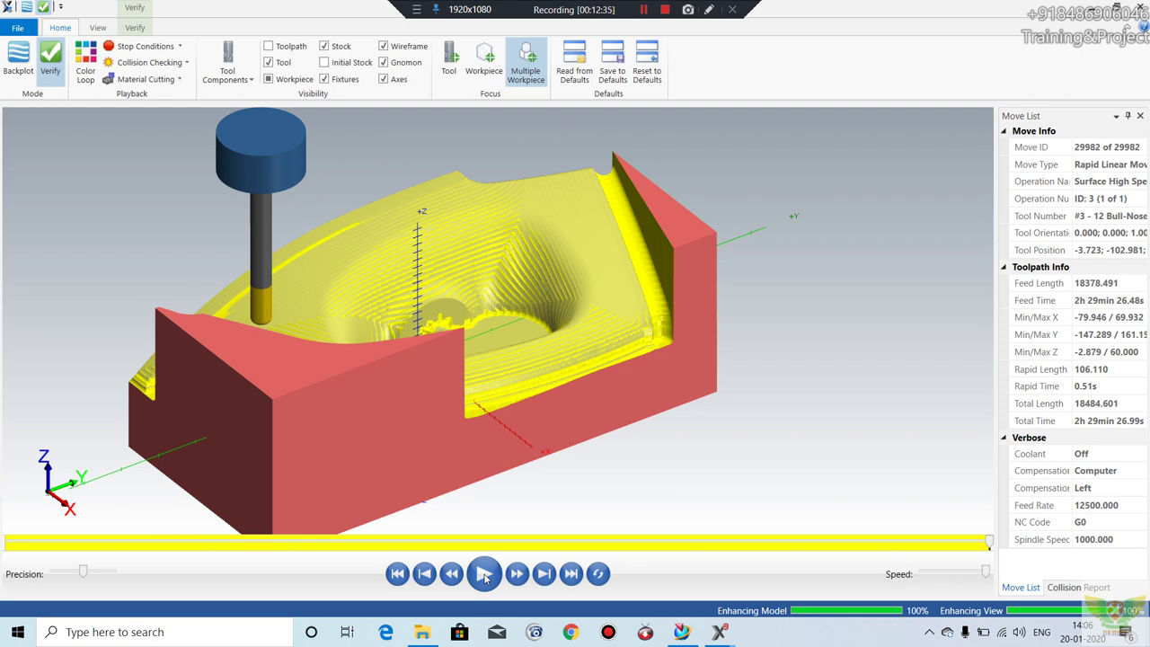
middle_drag(572, 437, 842, 215)
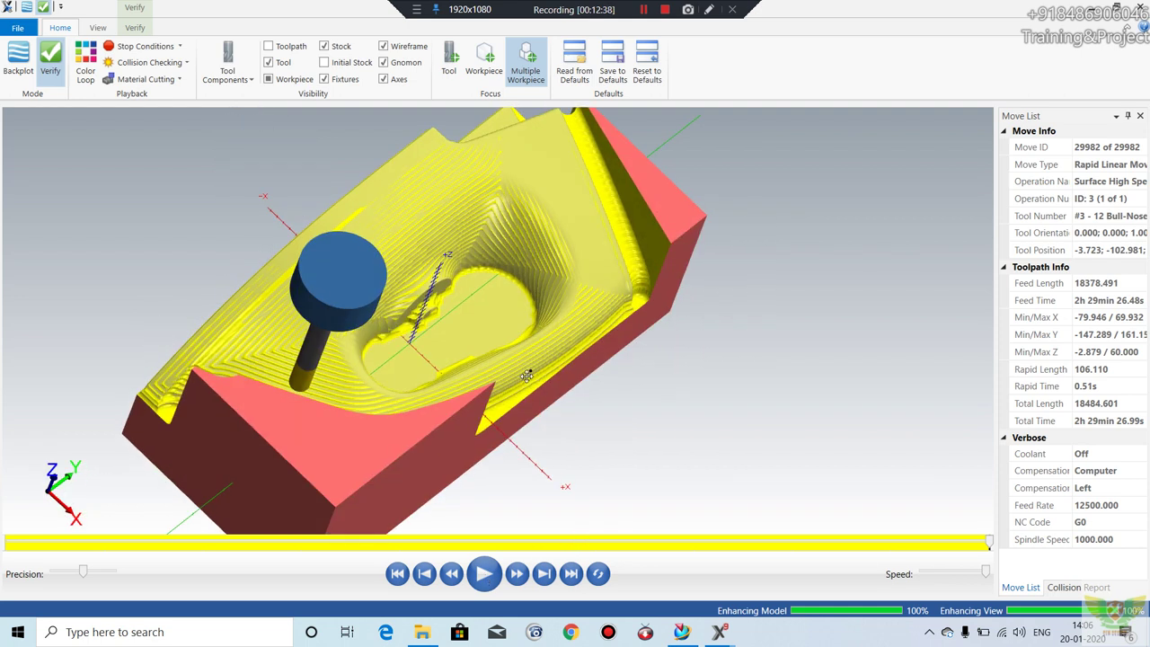
click(1140, 7)
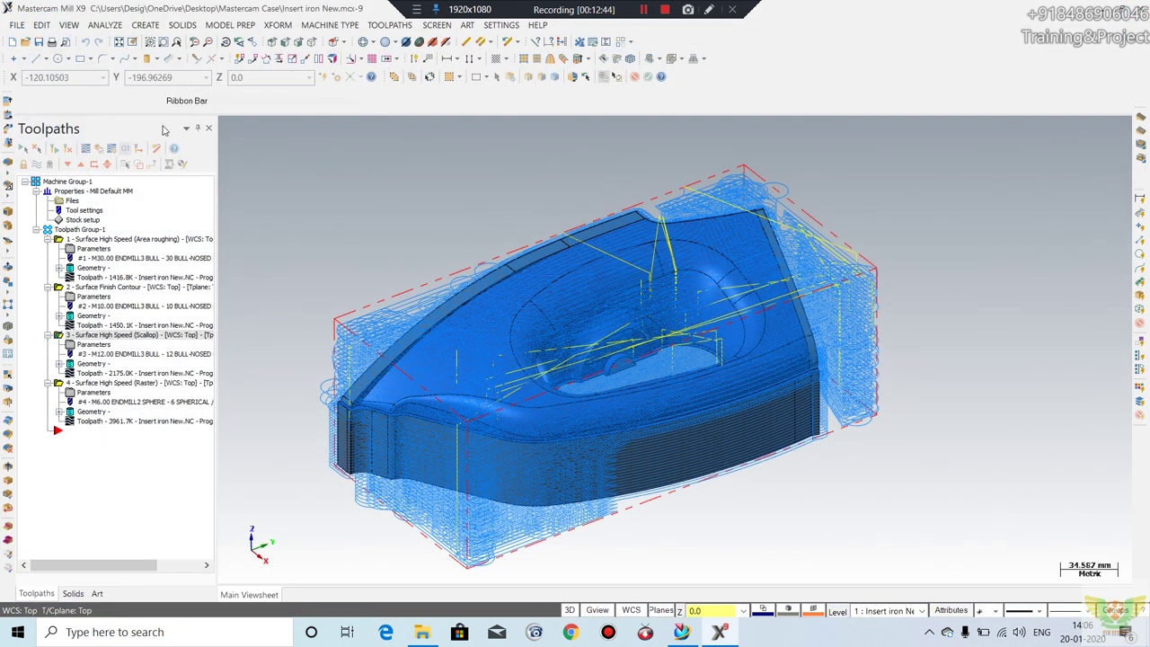
- Create a Surface High Speed Spiral toolpath on the model surfaces using the 6 mm spherical tool
click(389, 24)
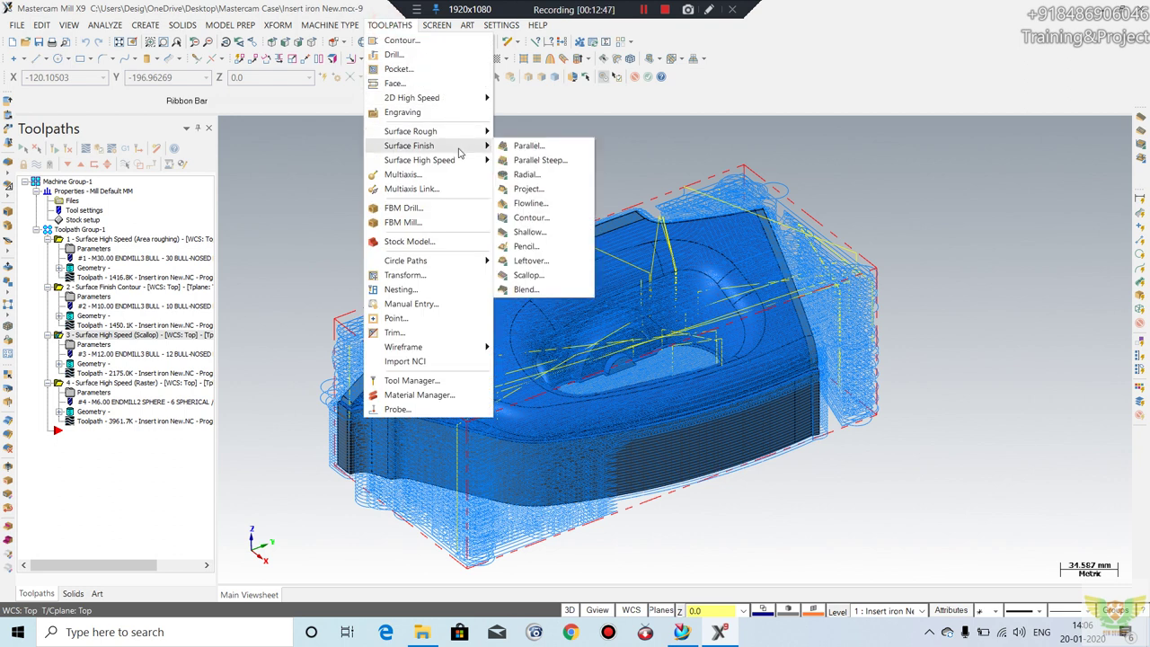
mouse_move(419, 160)
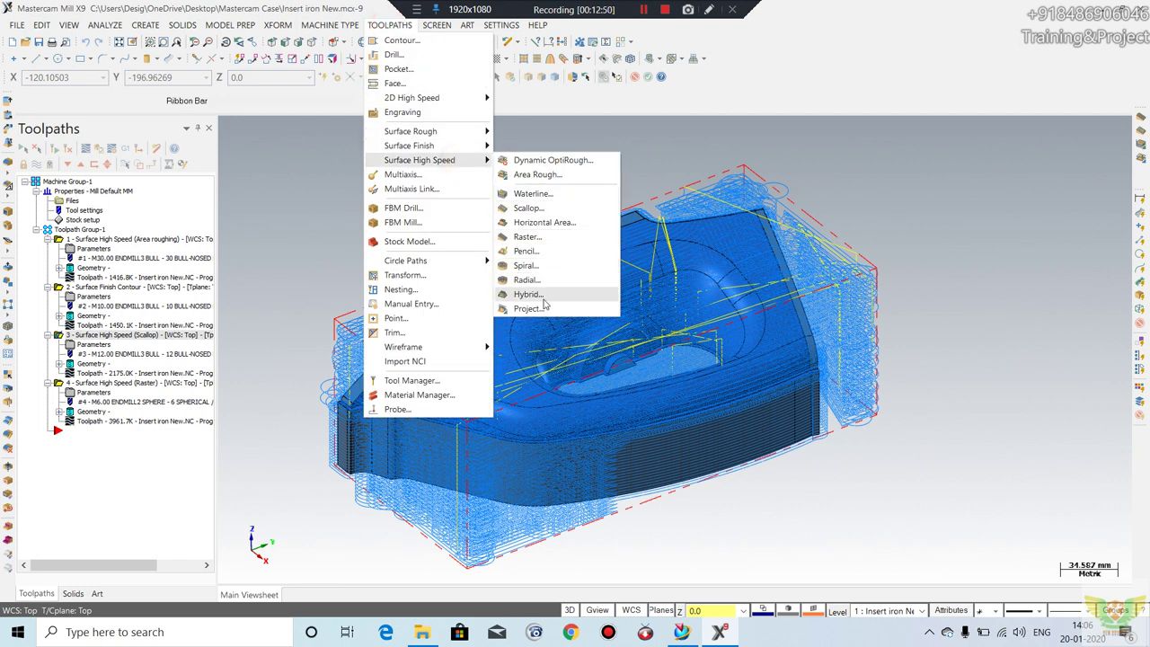
click(530, 265)
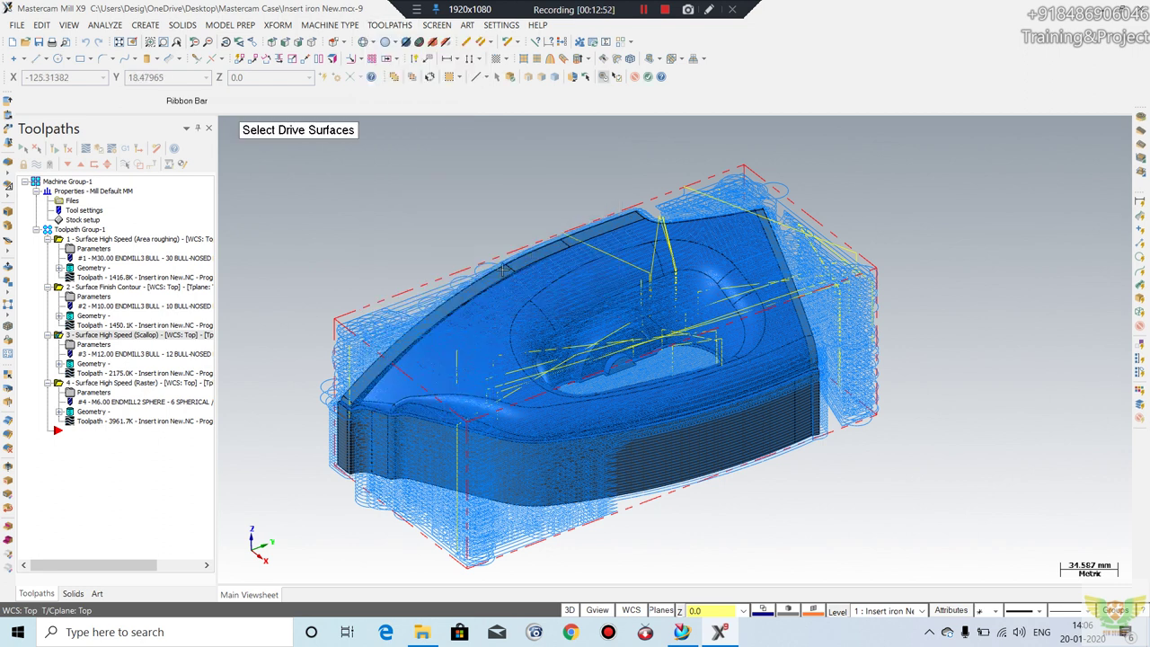
click(538, 285)
key(Return)
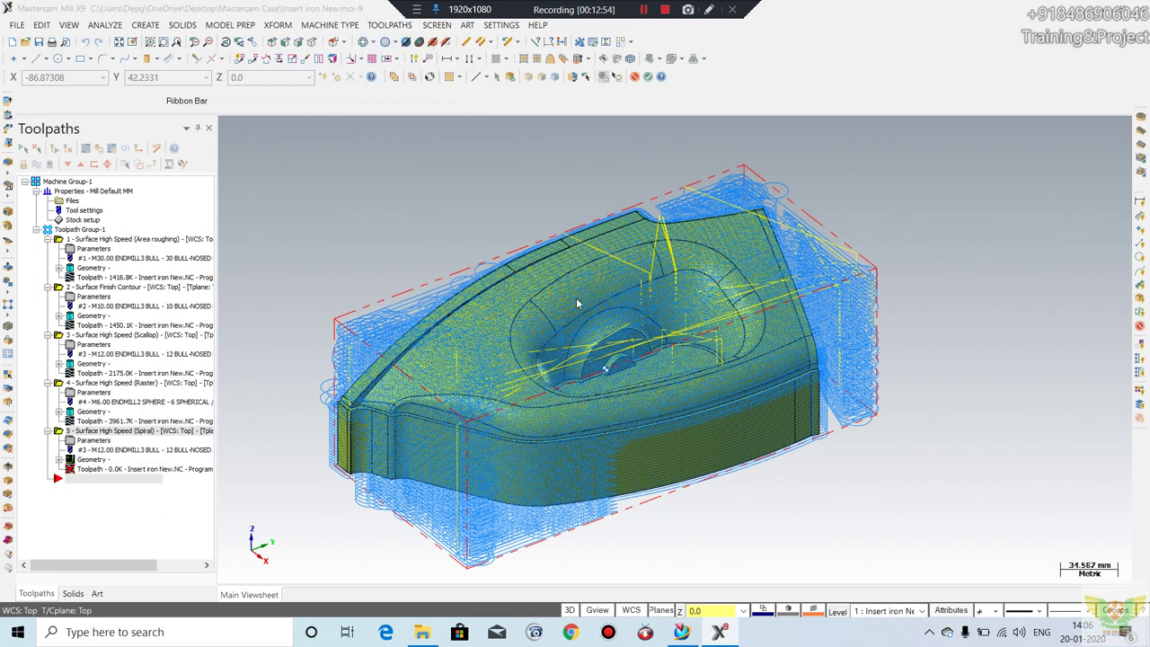
click(112, 425)
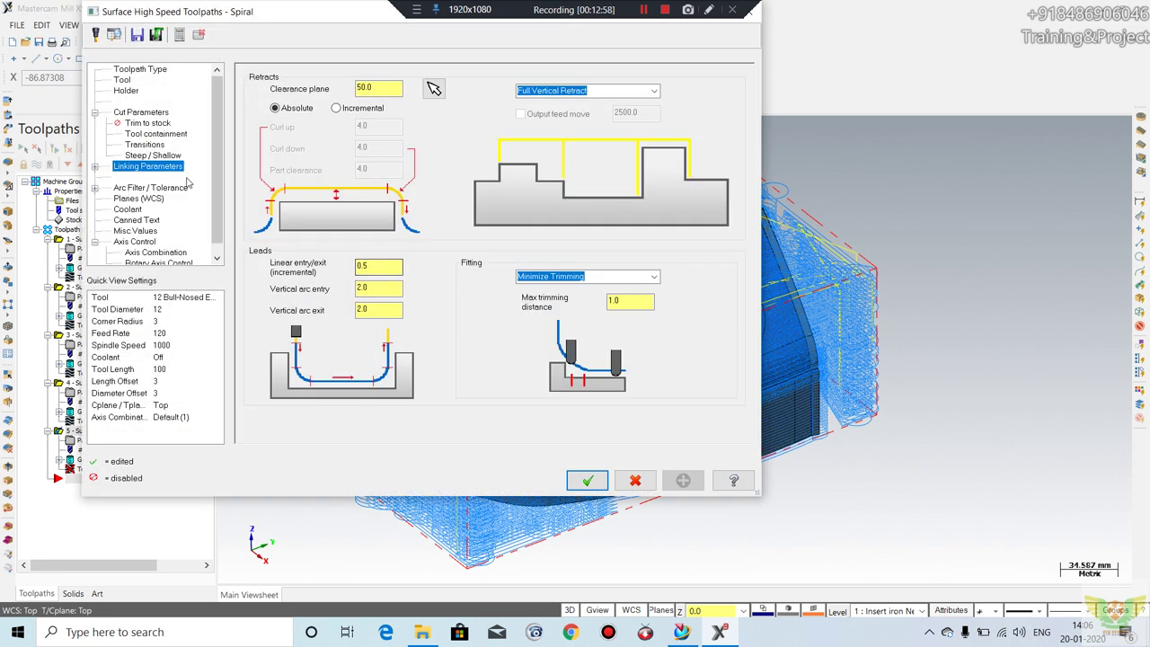
click(128, 70)
click(122, 80)
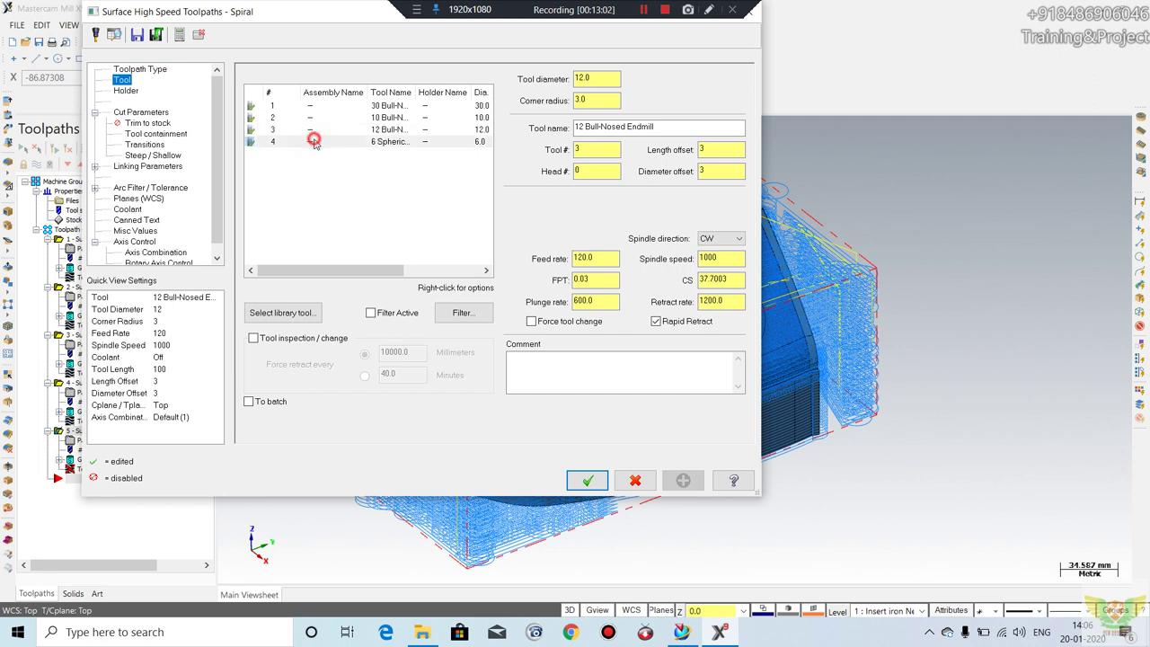
click(310, 142)
- Set the Spiral cut parameters to stepover 2.0 with 0 stock on walls and floors
click(141, 114)
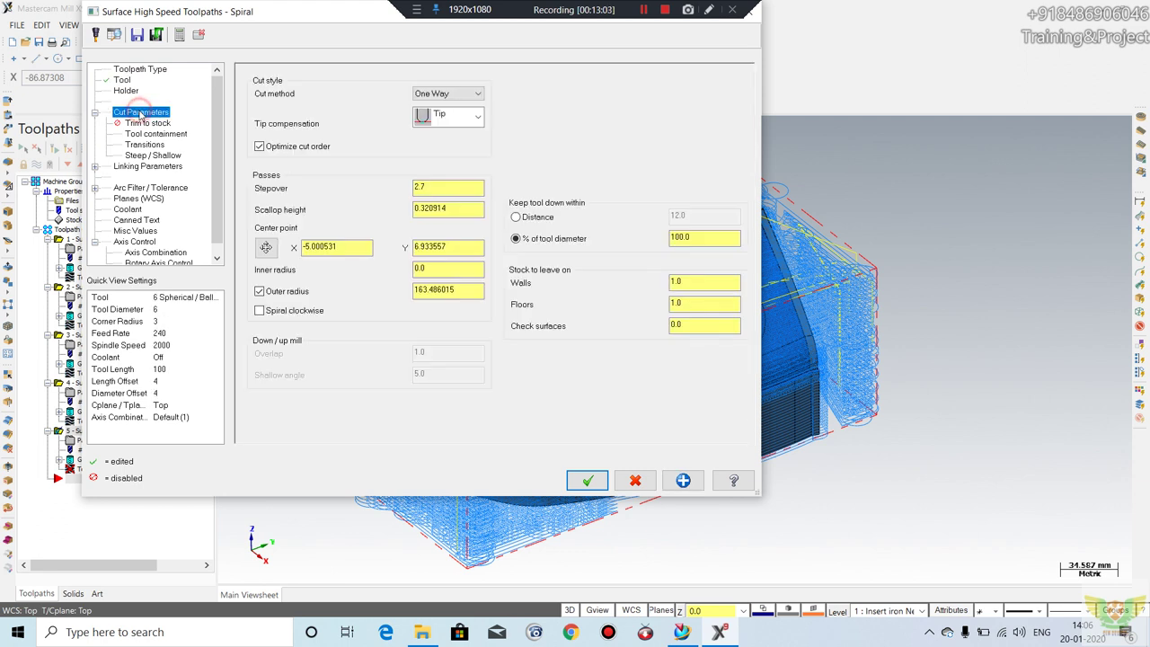
double_click(428, 190)
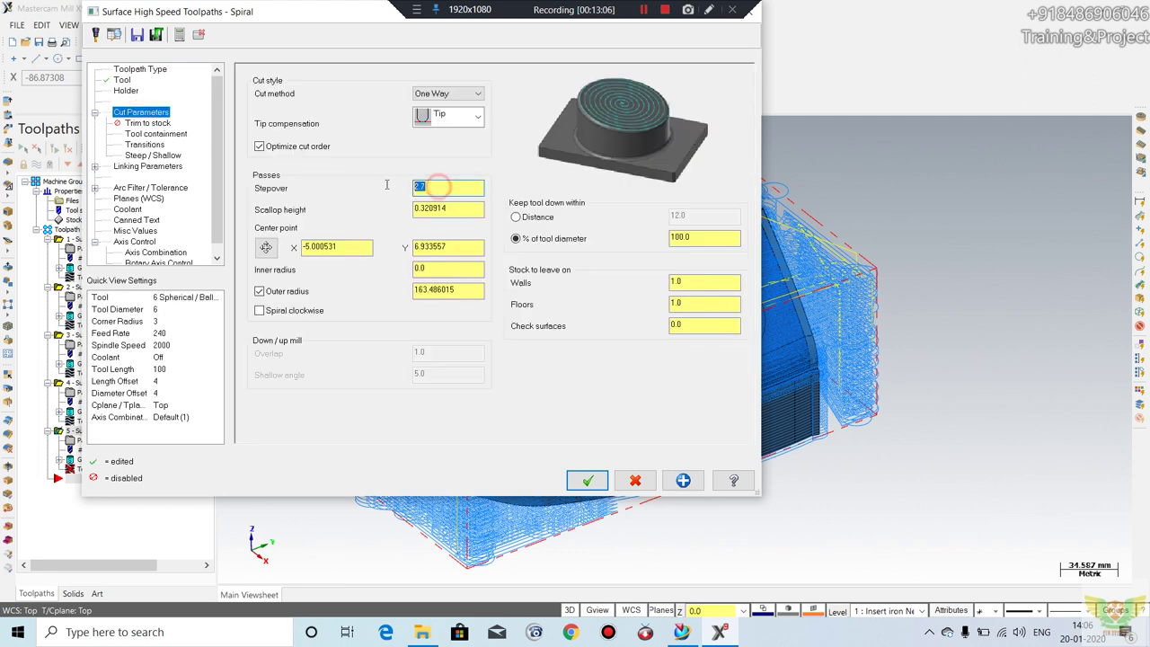
text(2)
key(Return)
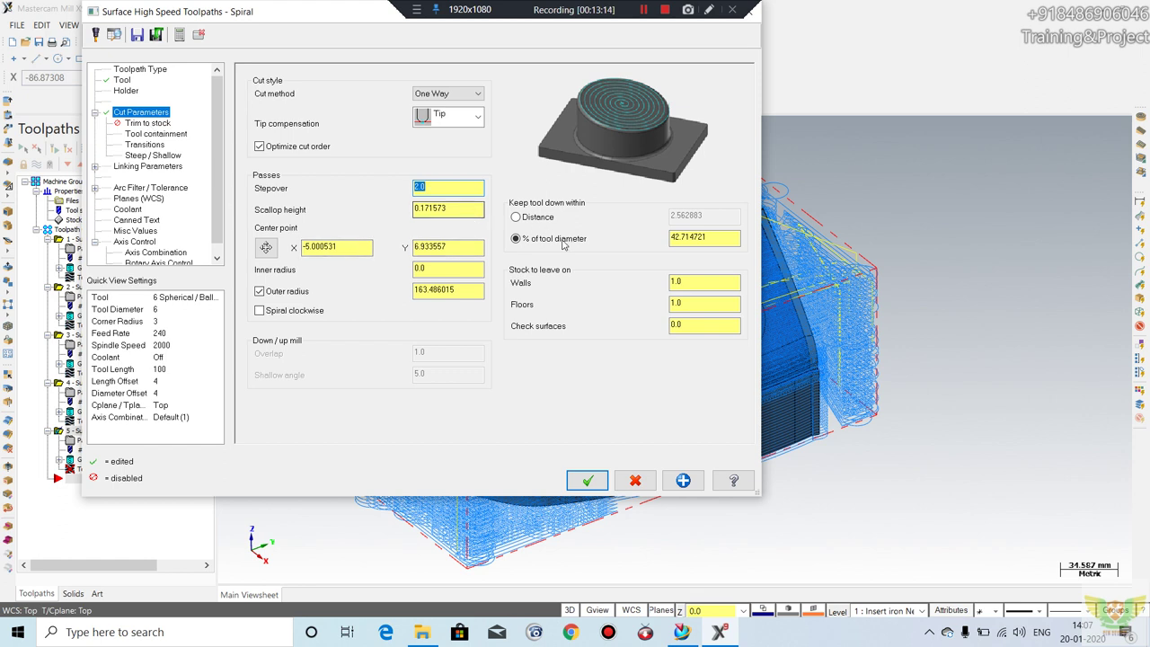
double_click(706, 285)
text(0)
double_click(693, 306)
text(0)
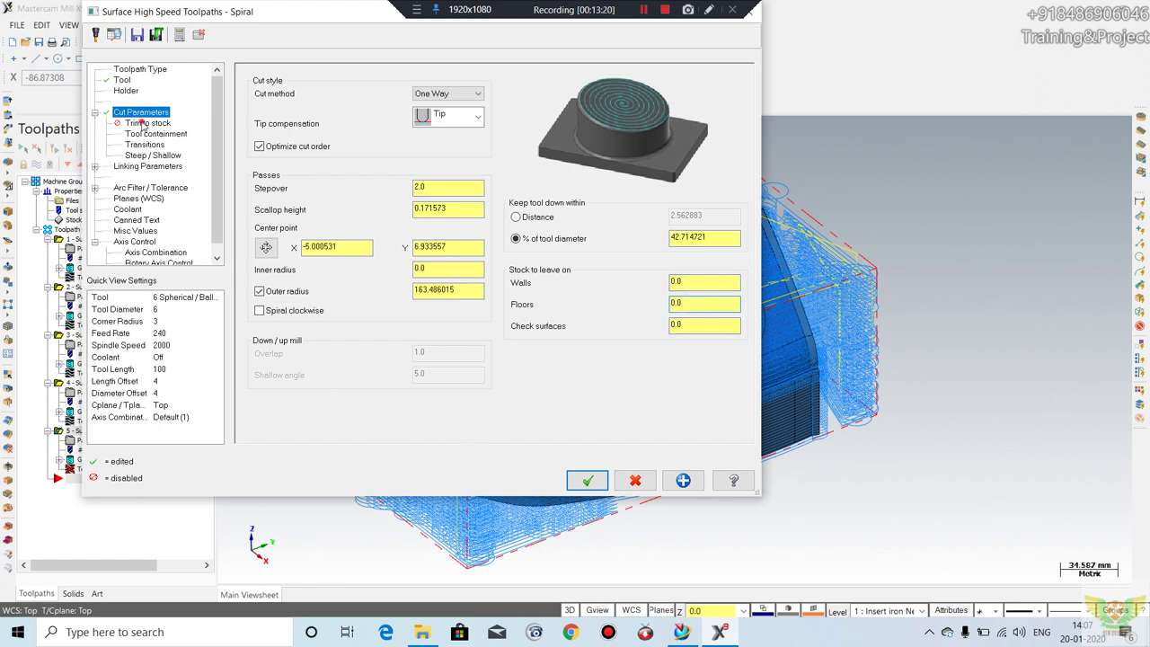
- Review the trim, containment, transition, steep/shallow, linking and coolant pages, then accept the Spiral toolpath
click(142, 123)
click(148, 134)
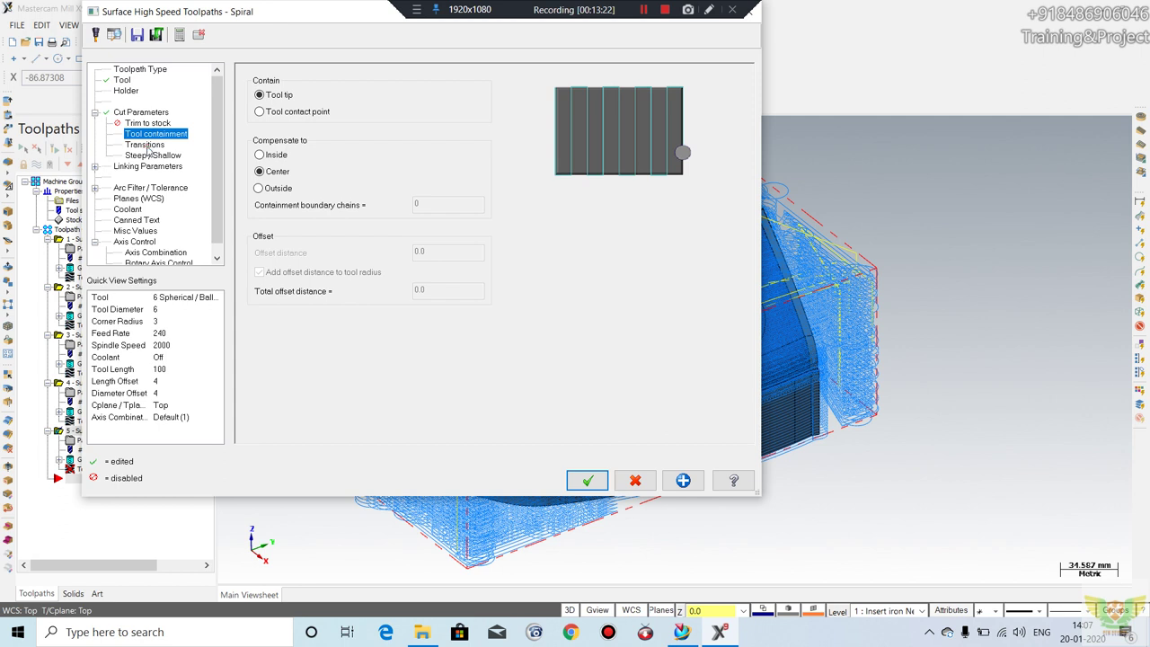
click(148, 146)
click(154, 158)
click(154, 167)
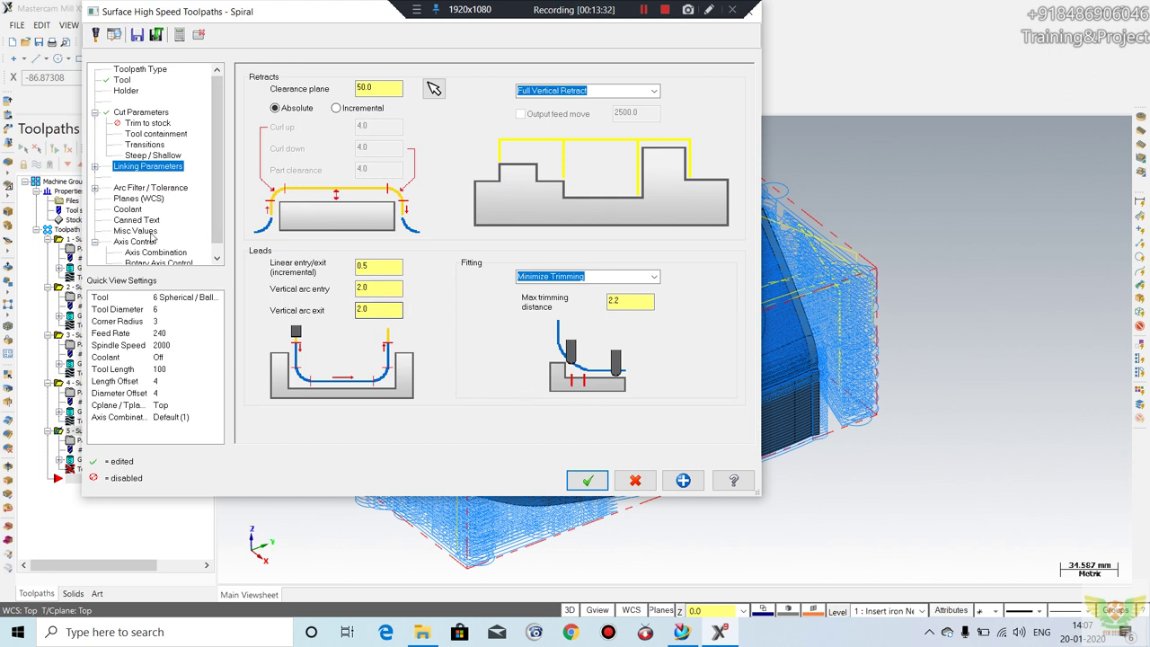
scroll(153, 236, down, 1)
click(140, 200)
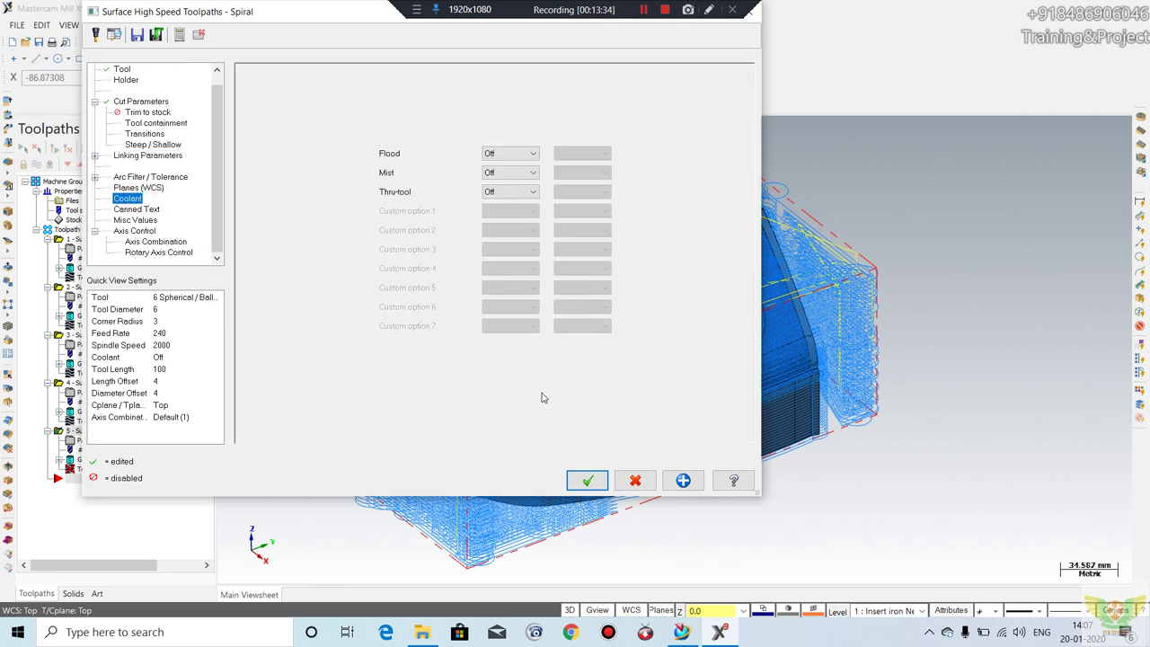
click(590, 480)
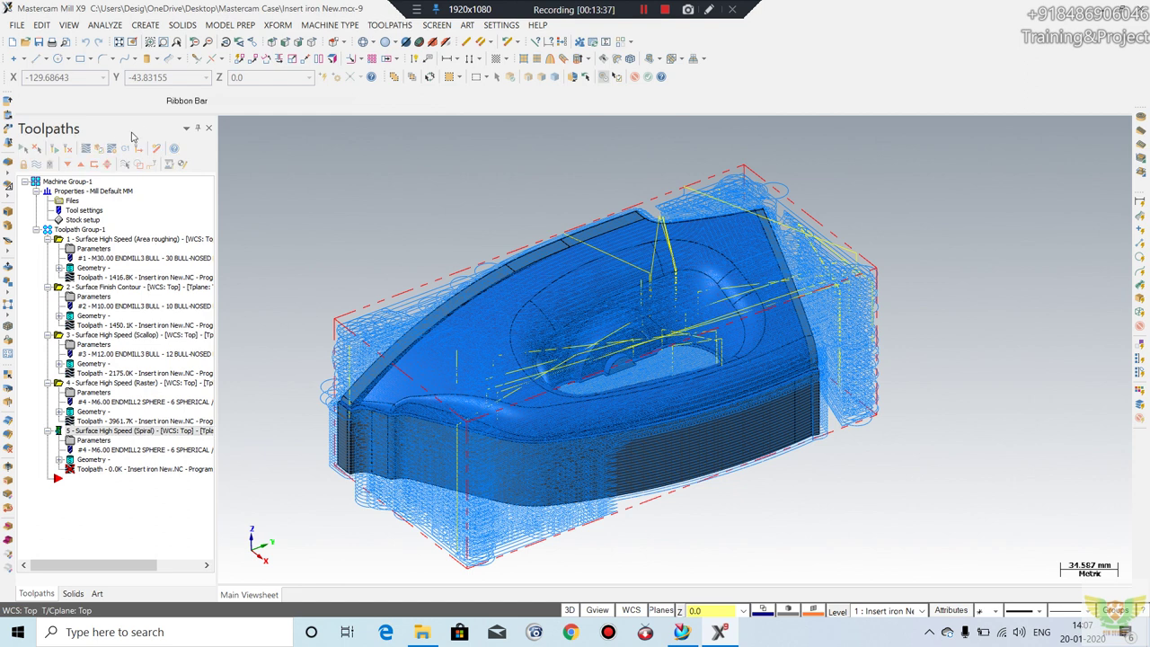
- Regenerate the out-of-date Spiral toolpath and load operation 5 into the simulator
click(98, 148)
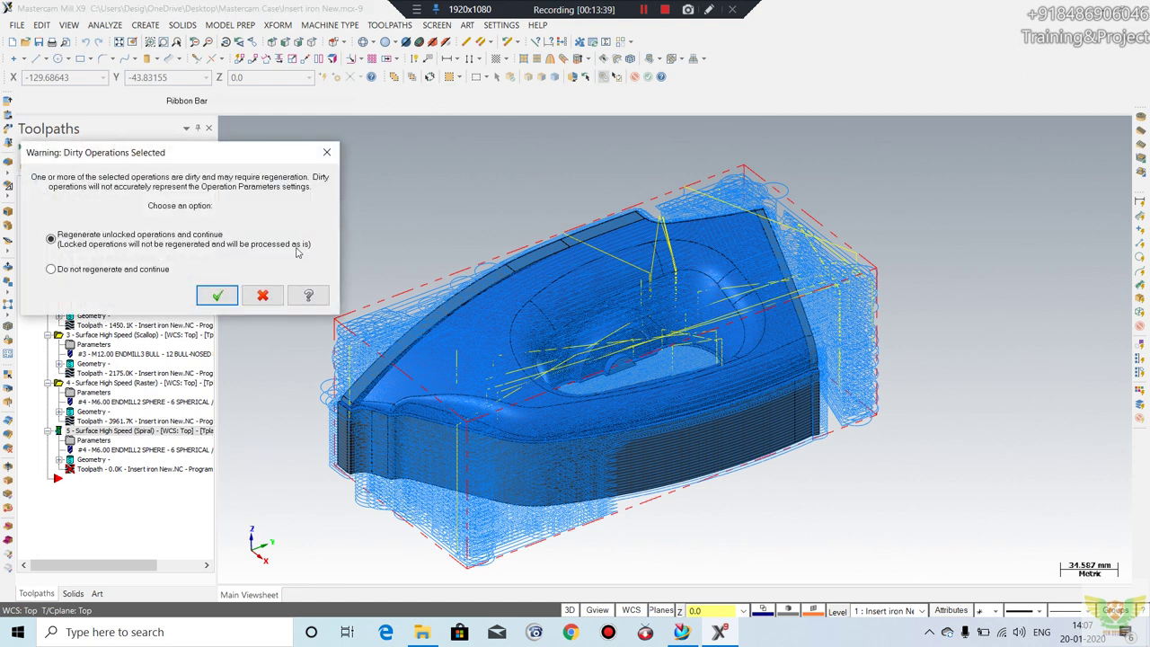
click(220, 296)
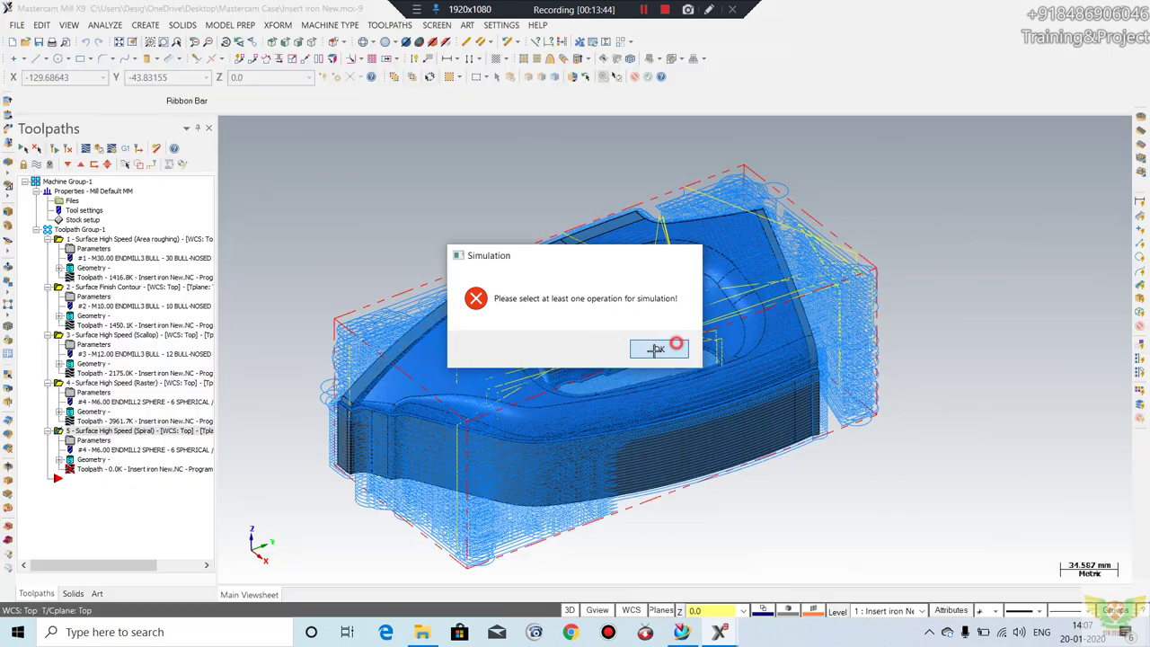
click(675, 349)
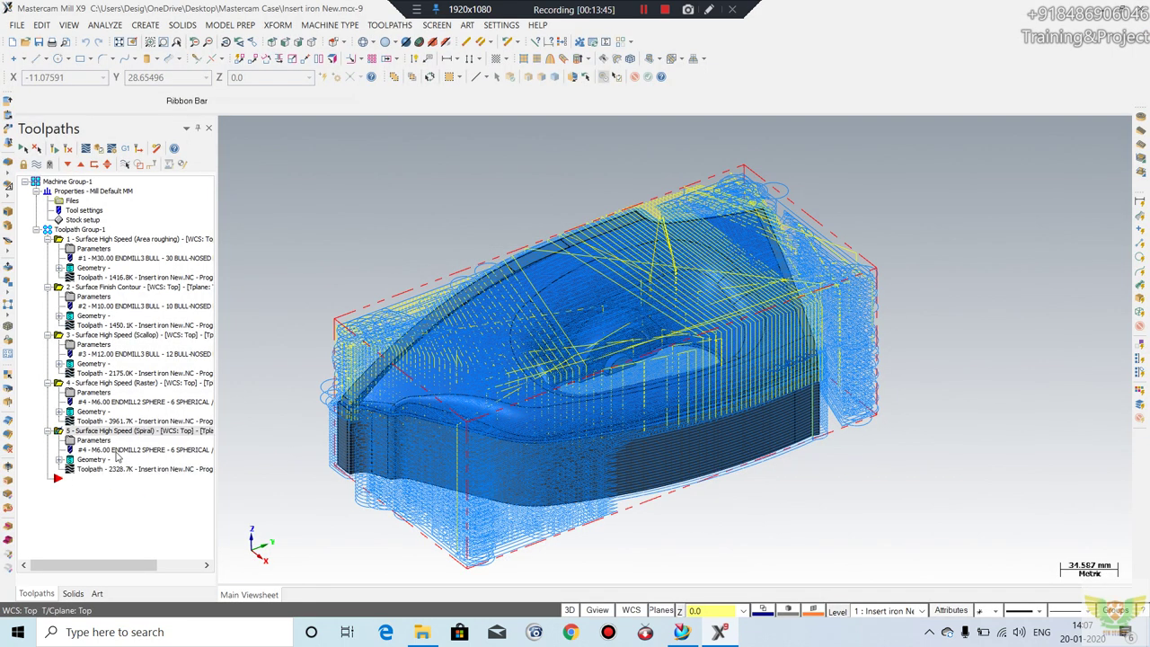
click(97, 148)
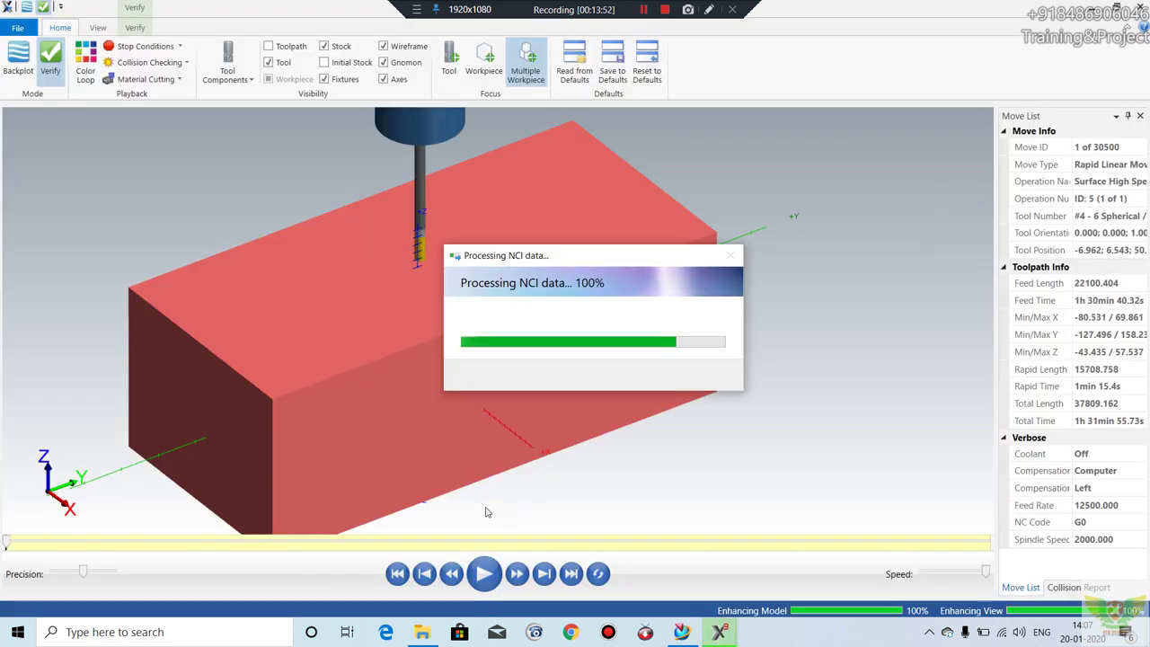
- Play the Spiral simulation, orbiting and zooming onto the pocket being cut, then leave the simulator
click(483, 572)
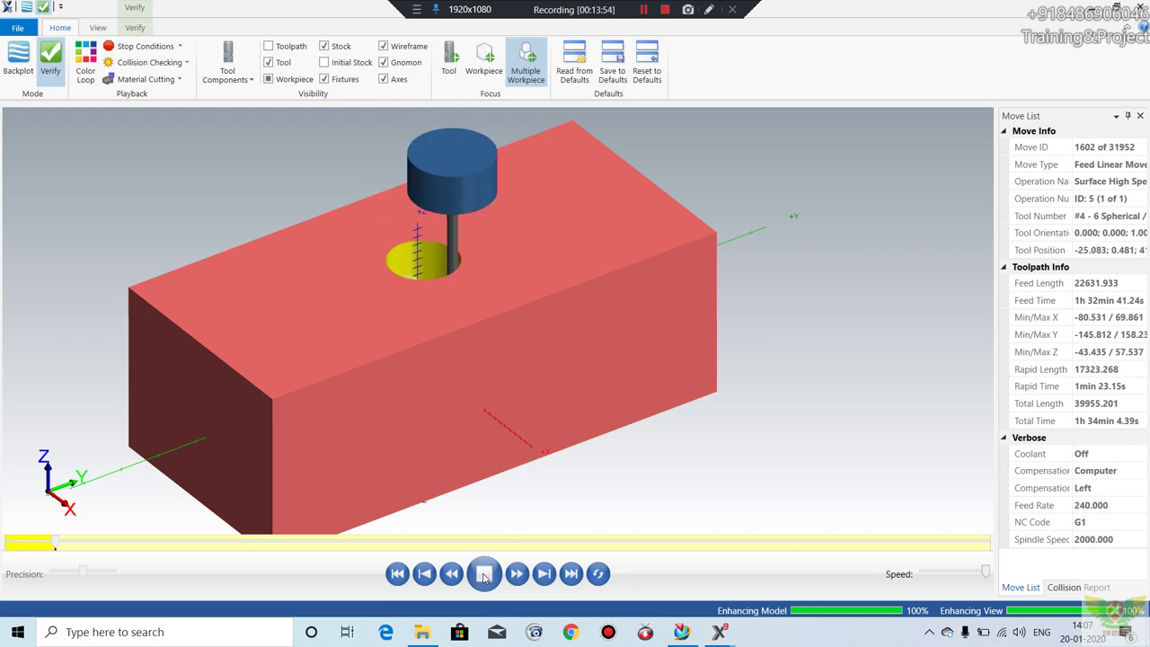
scroll(440, 318, up, 3)
mouse_move(424, 297)
middle_down()
mouse_move(419, 314)
mouse_move(433, 321)
middle_up()
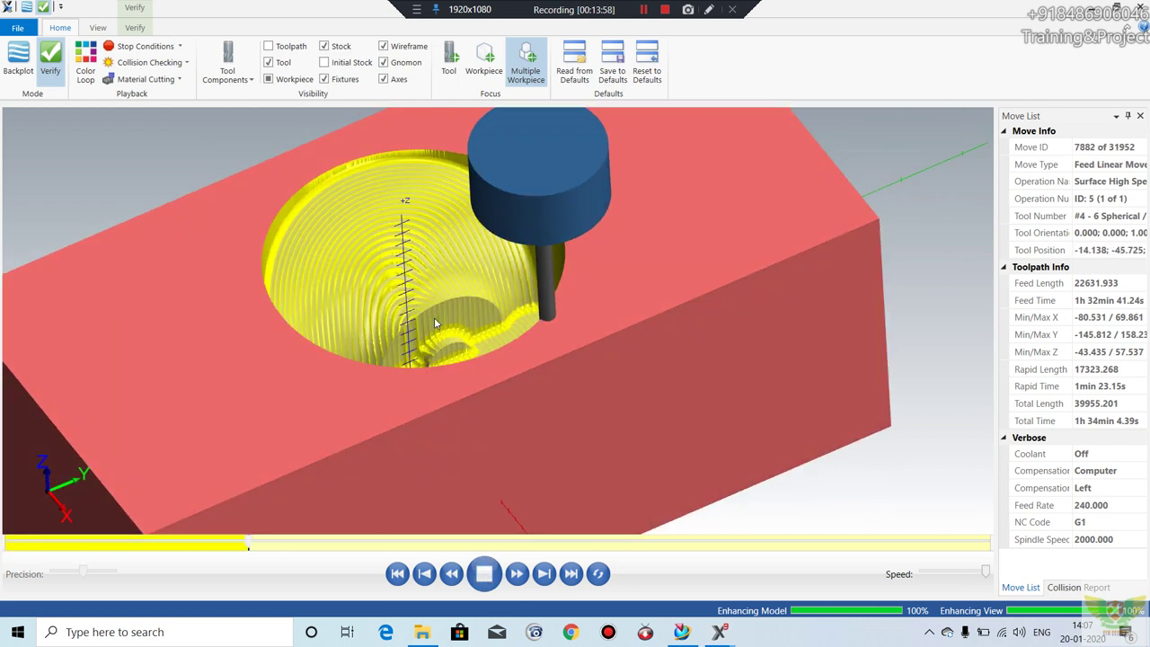
middle_drag(489, 294, 491, 312)
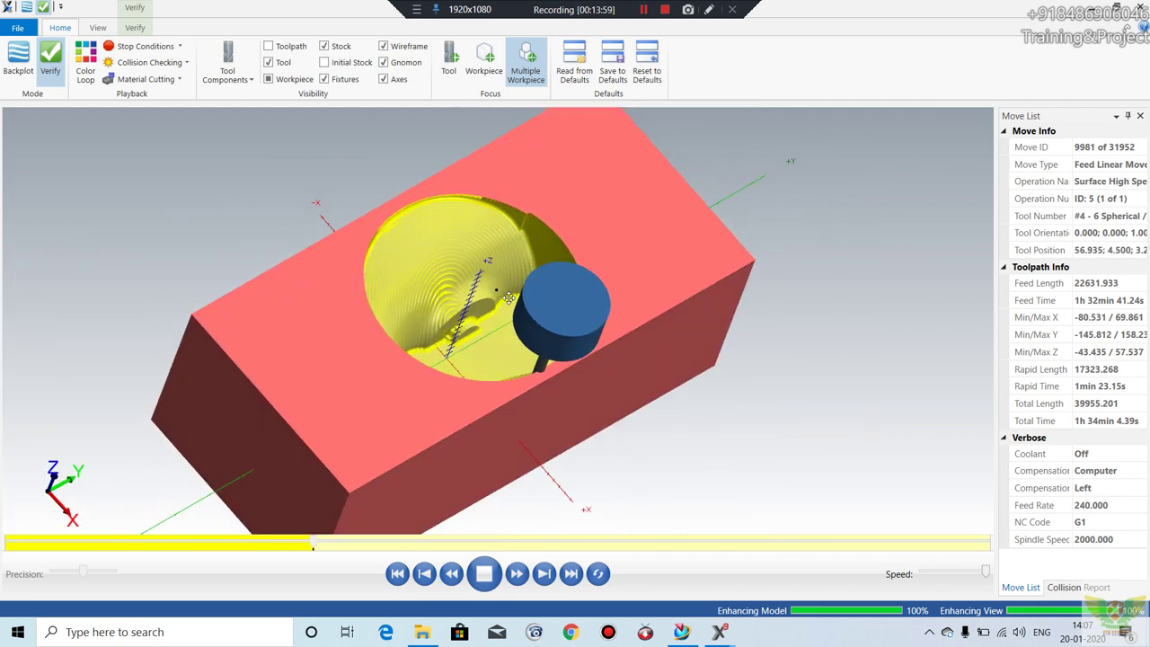
scroll(492, 312, up, 3)
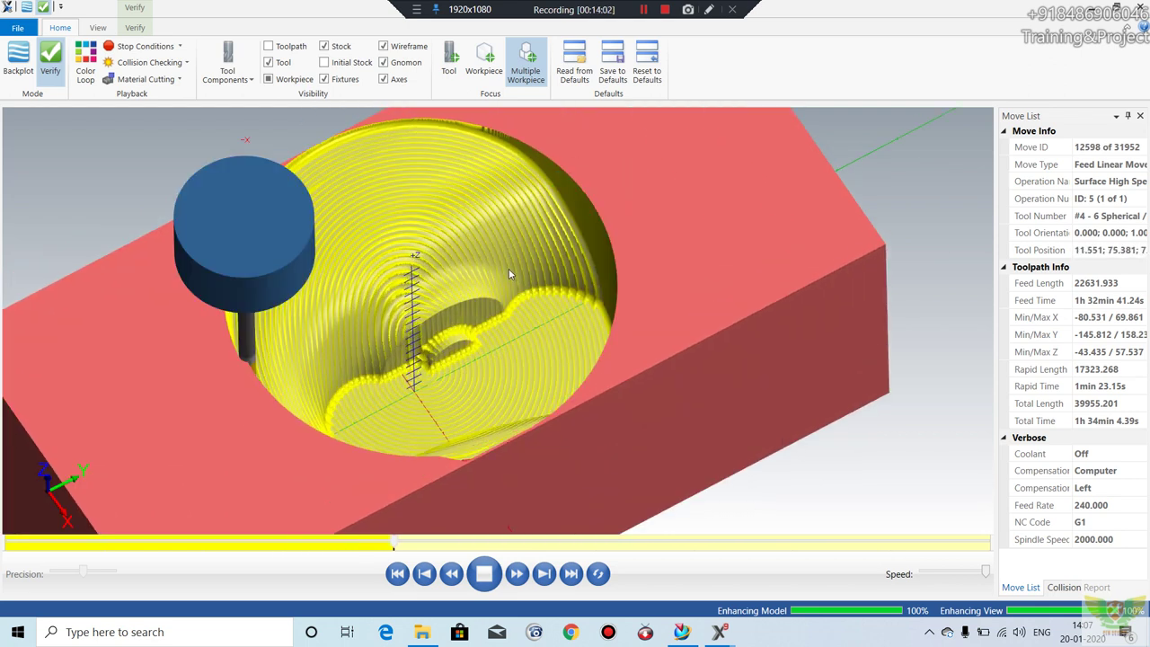
scroll(509, 271, down, 1)
middle_drag(508, 271, 489, 234)
scroll(480, 211, up, 3)
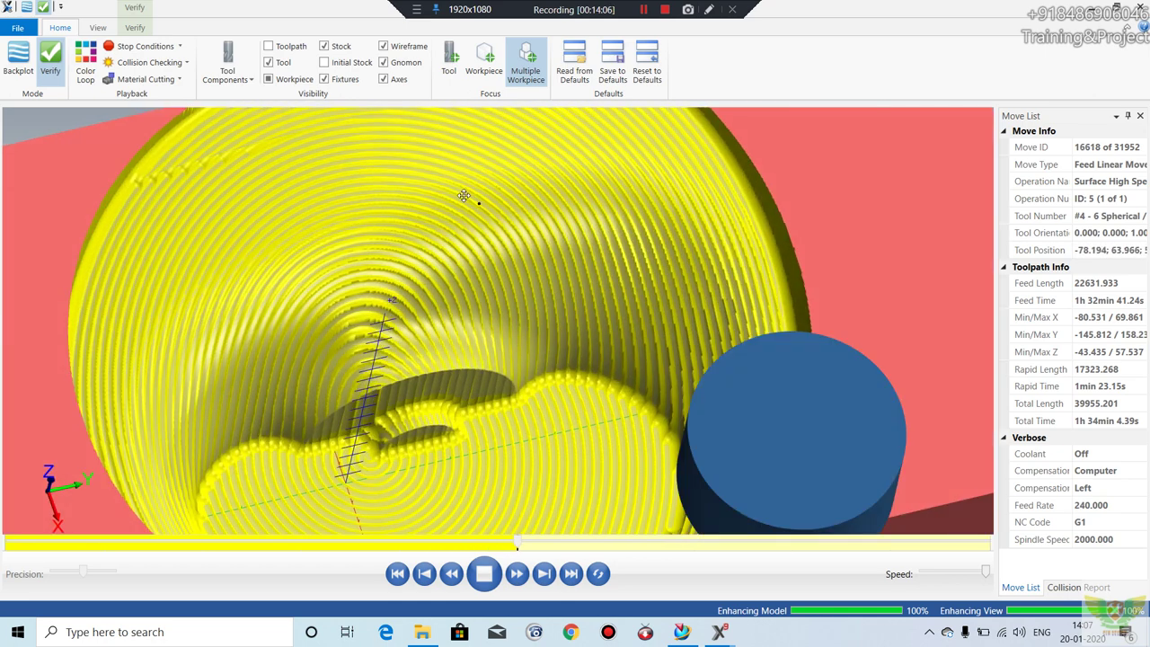
middle_drag(467, 195, 473, 172)
scroll(473, 173, down, 3)
scroll(503, 207, down, 3)
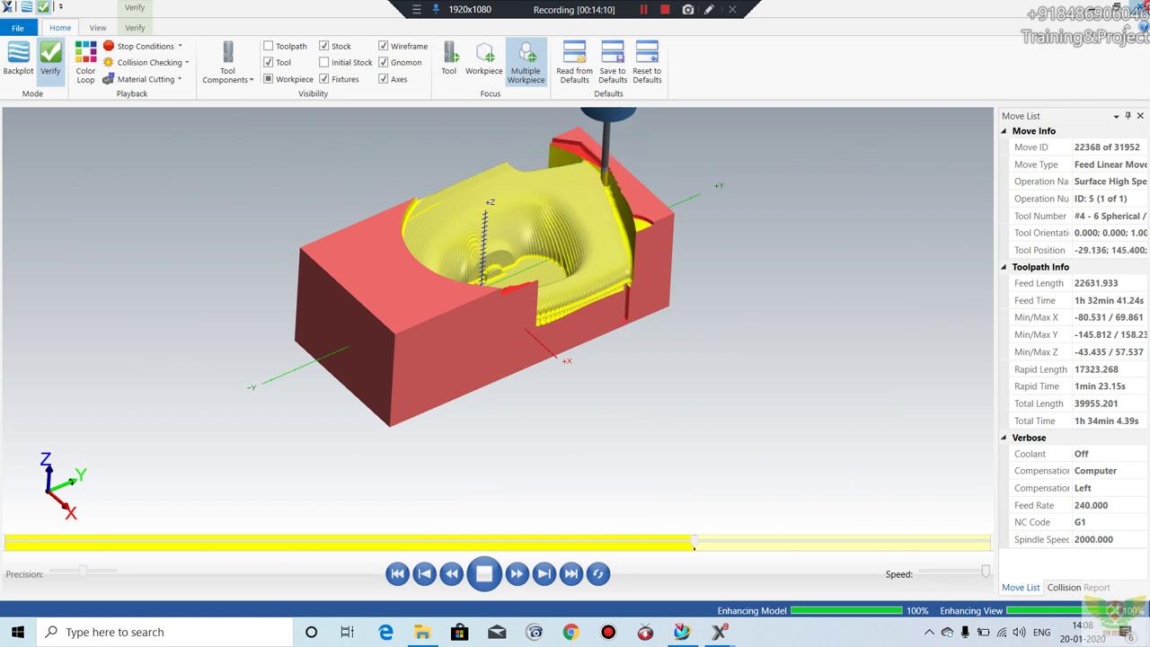
key(alt+Tab)
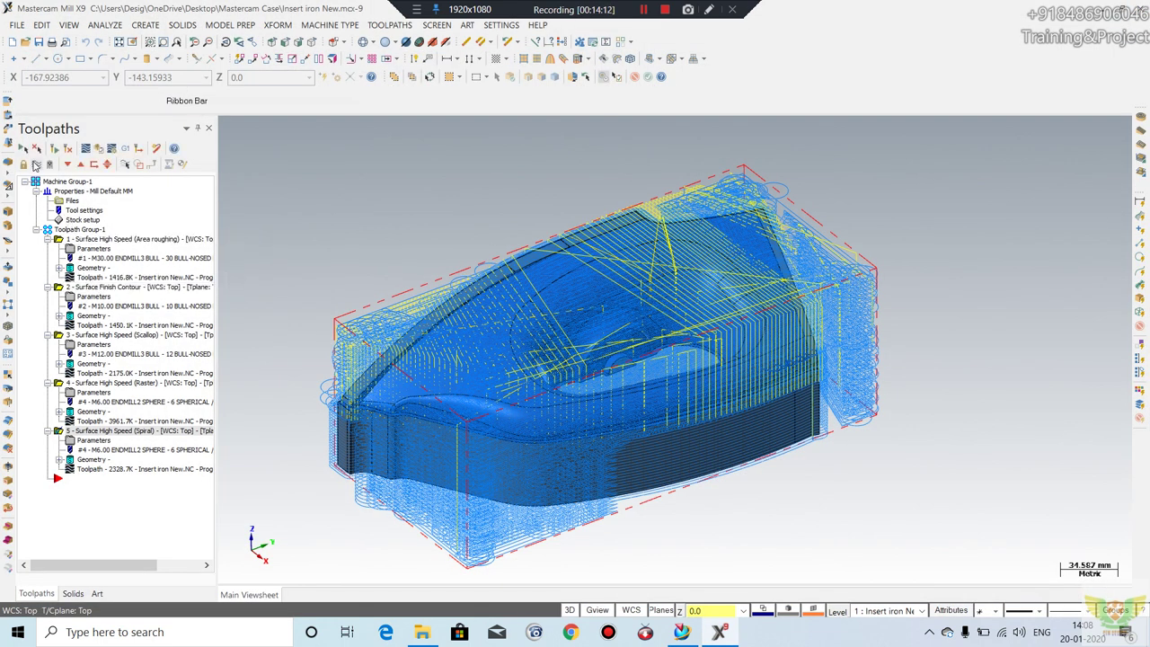
- Select all five operations and load them together into the simulator (152344 moves)
click(36, 163)
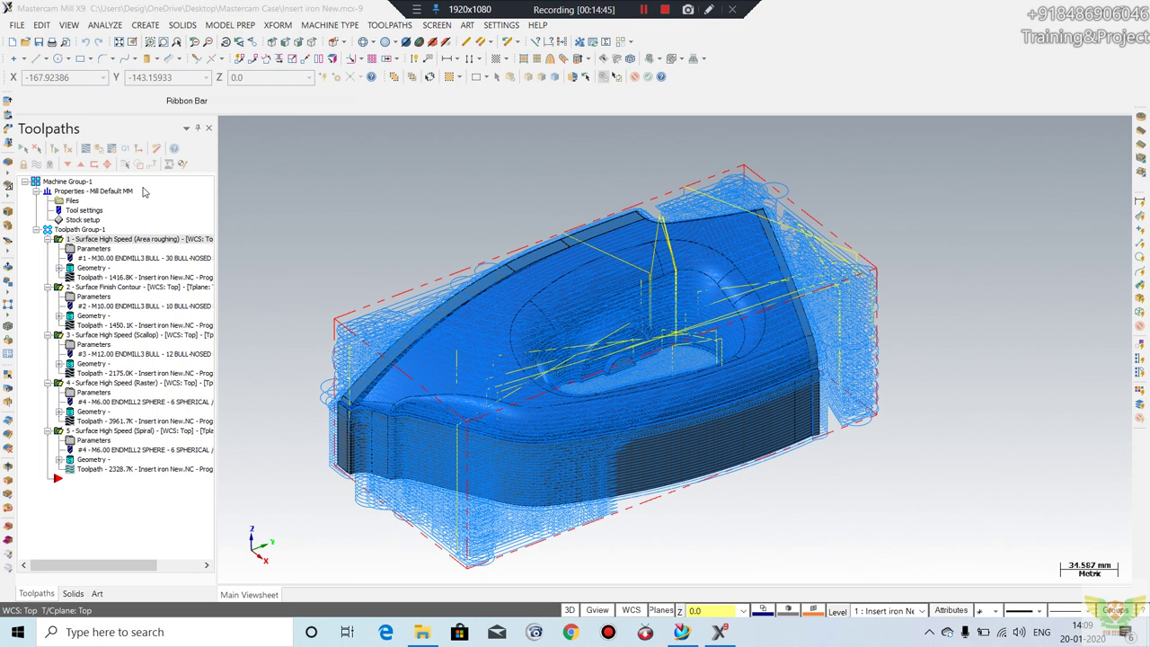
click(103, 162)
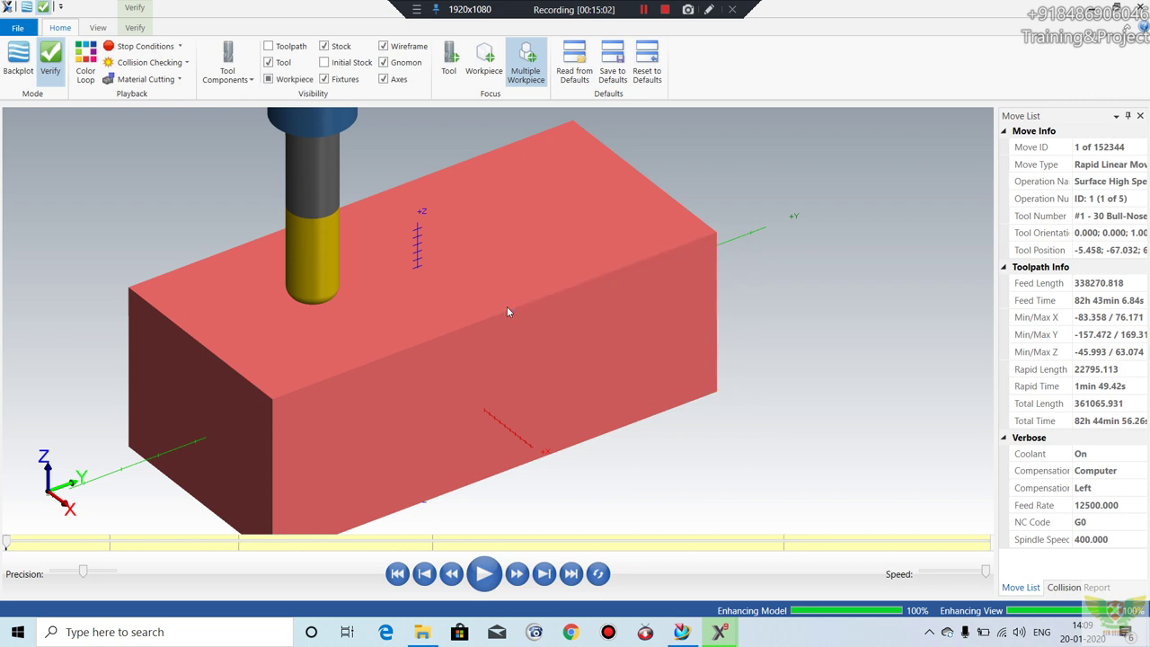
- Run all 152344 moves of the five operations, orbiting and zooming as the iron insert is machined
click(483, 574)
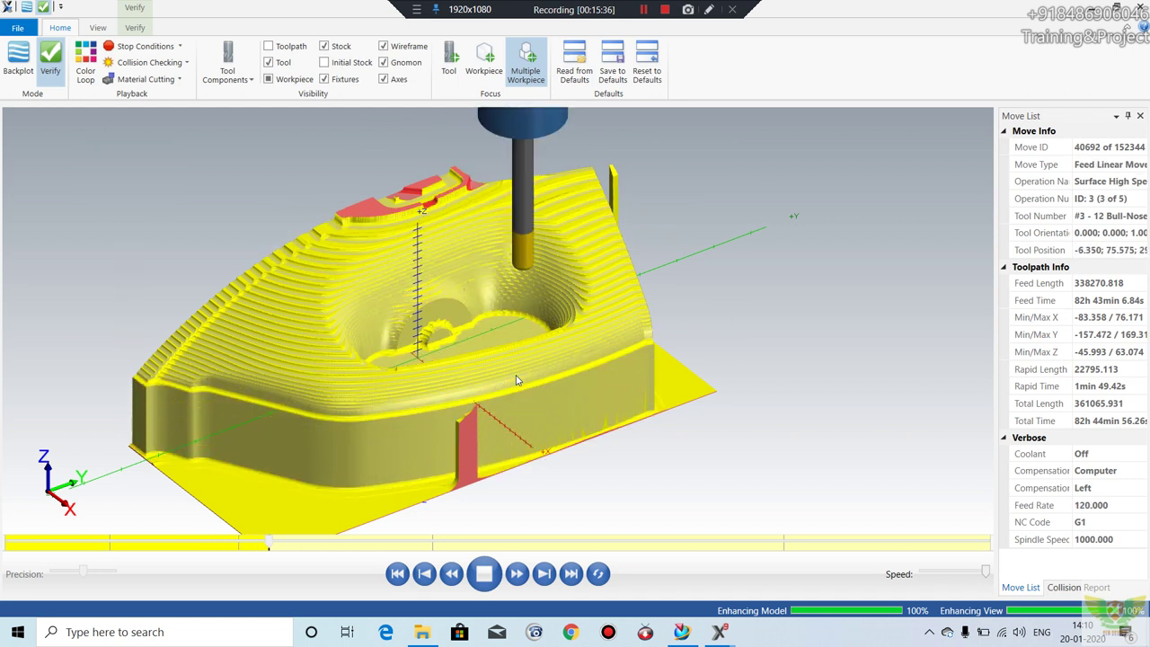
scroll(623, 327, down, 2)
middle_drag(614, 314, 592, 320)
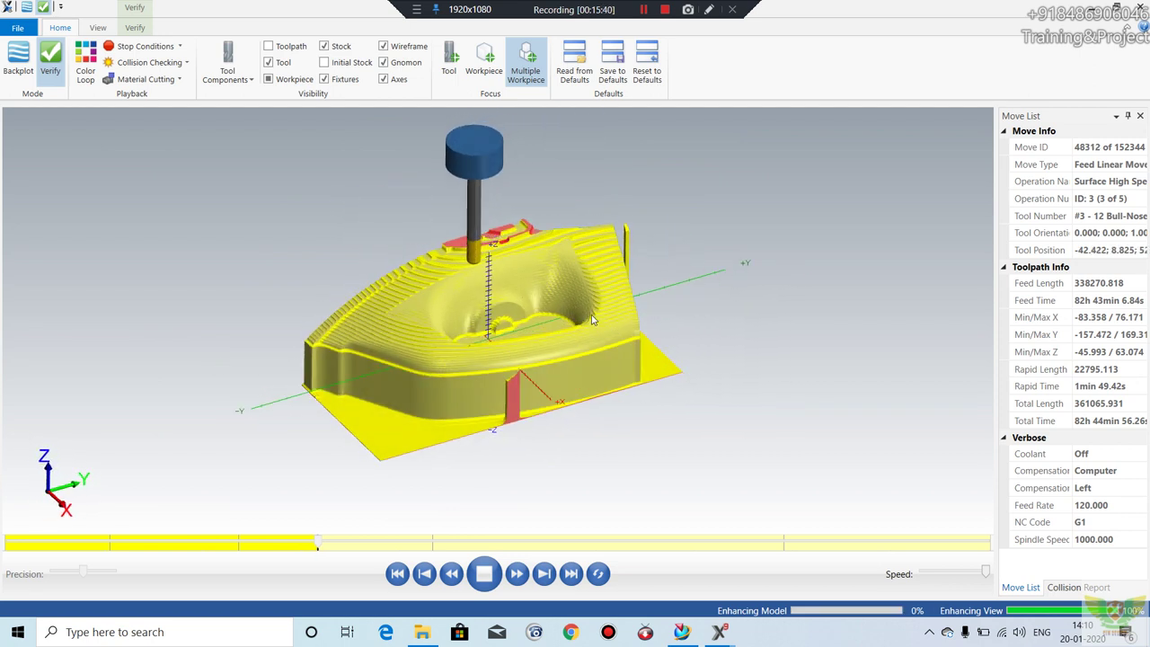
scroll(592, 320, up, 1)
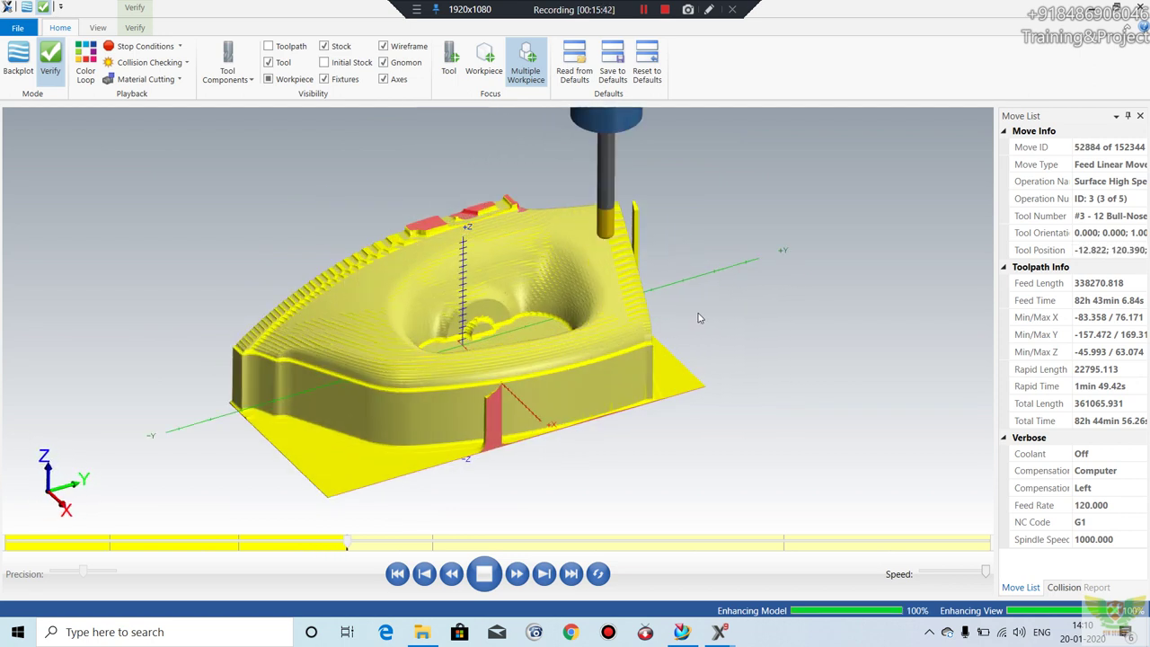
scroll(328, 317, up, 1)
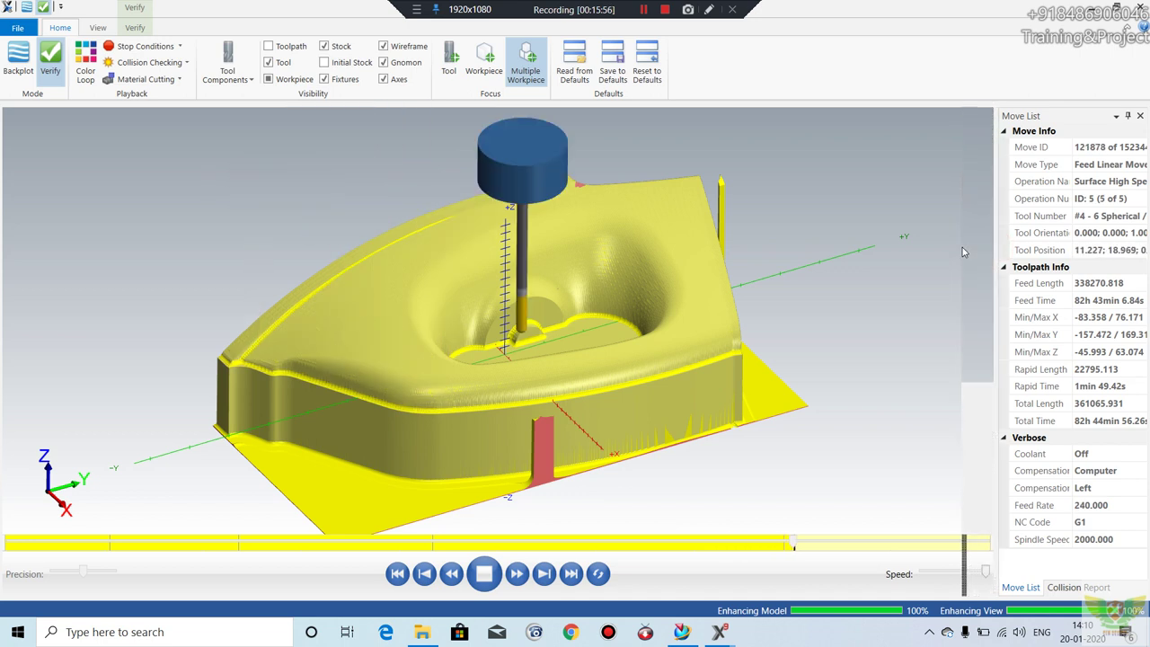
drag(983, 245, 952, 244)
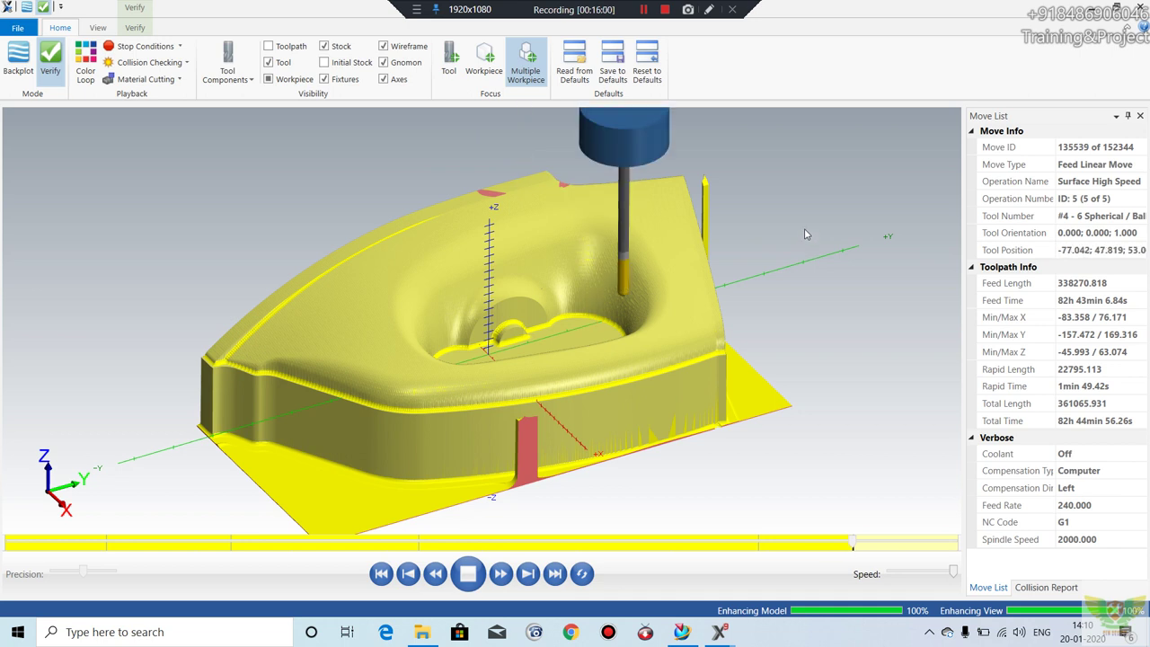
scroll(520, 415, up, 2)
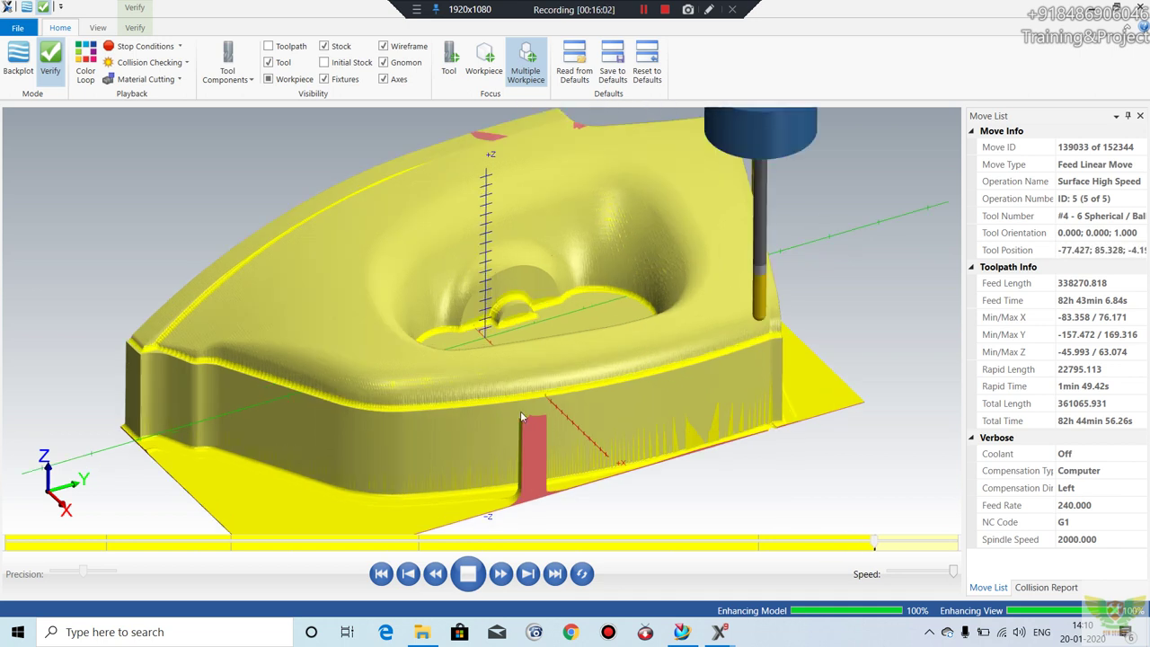
scroll(587, 306, down, 3)
mouse_move(566, 296)
middle_down()
mouse_move(571, 340)
mouse_move(611, 324)
middle_up()
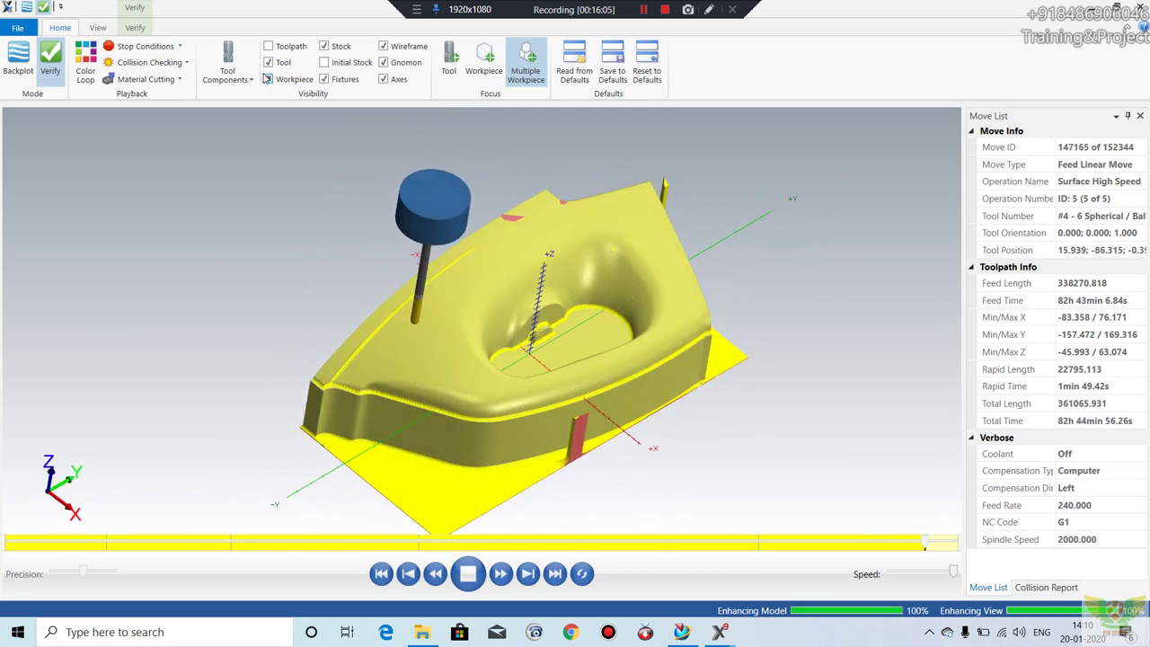
click(268, 80)
middle_drag(310, 193, 337, 243)
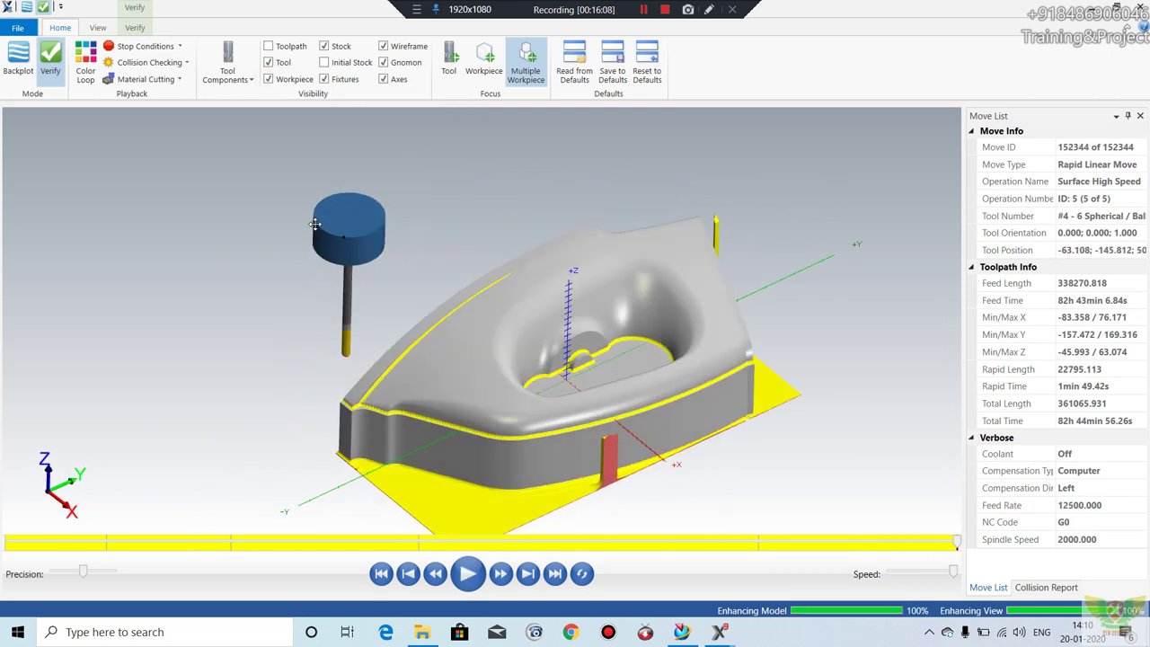
- Inspect the combined cut by zooming, orbiting and toggling Stock visibility, then close the simulator
scroll(339, 244, up, 2)
scroll(465, 318, up, 2)
scroll(323, 424, up, 2)
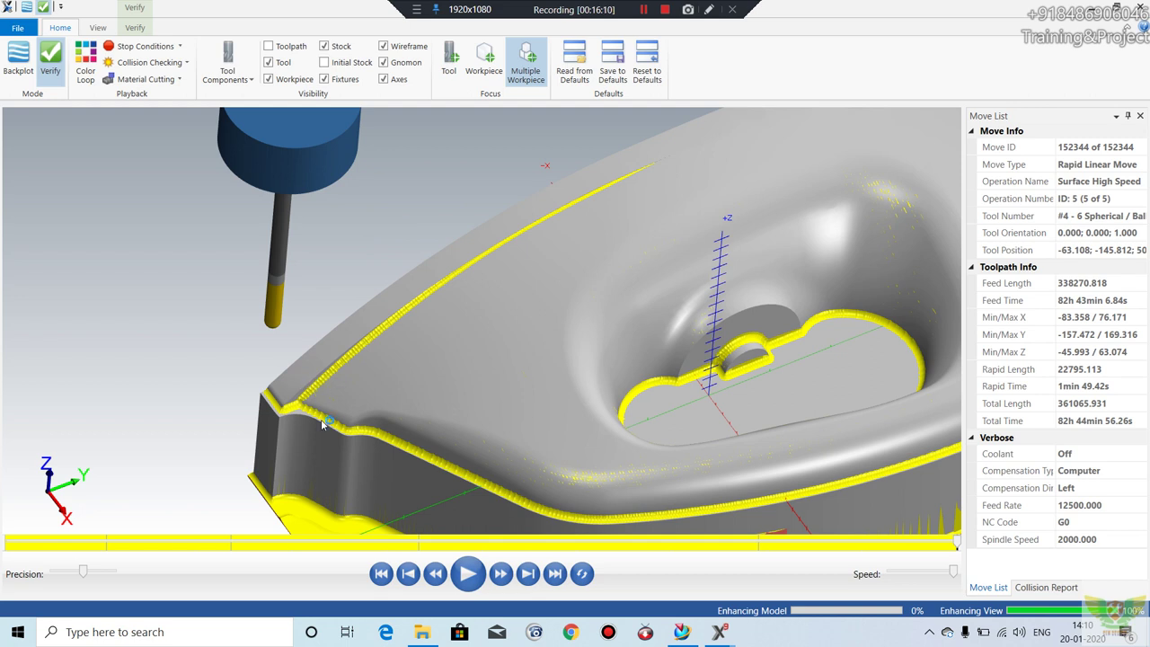
click(322, 46)
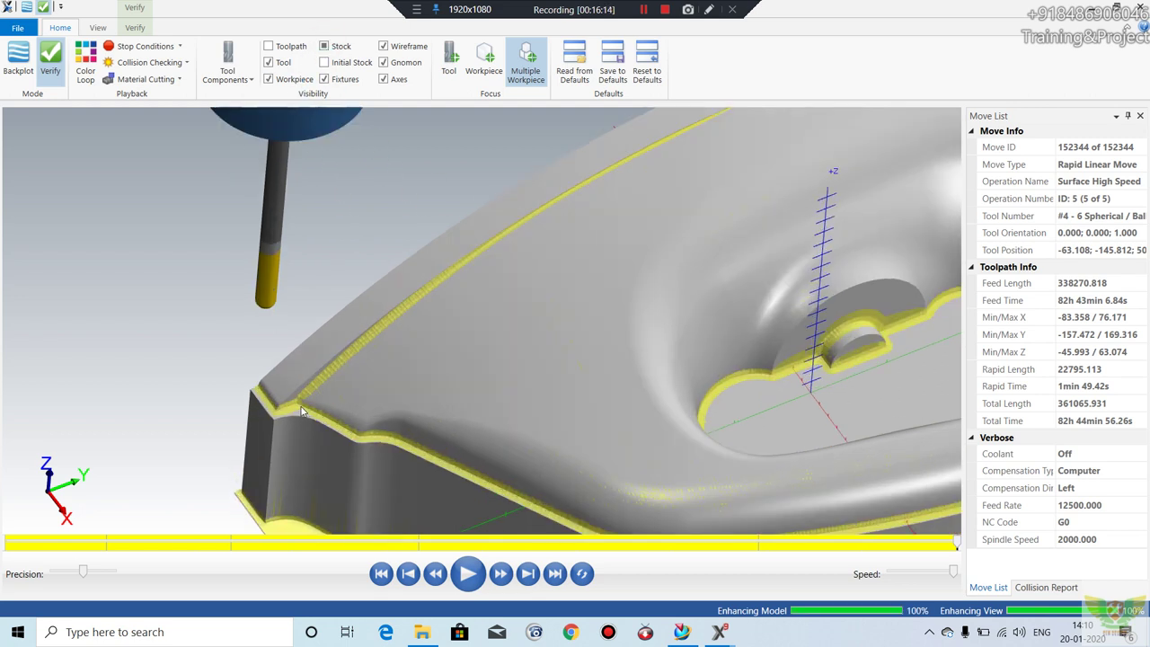
scroll(332, 360, down, 2)
scroll(593, 315, down, 2)
middle_drag(592, 314, 552, 263)
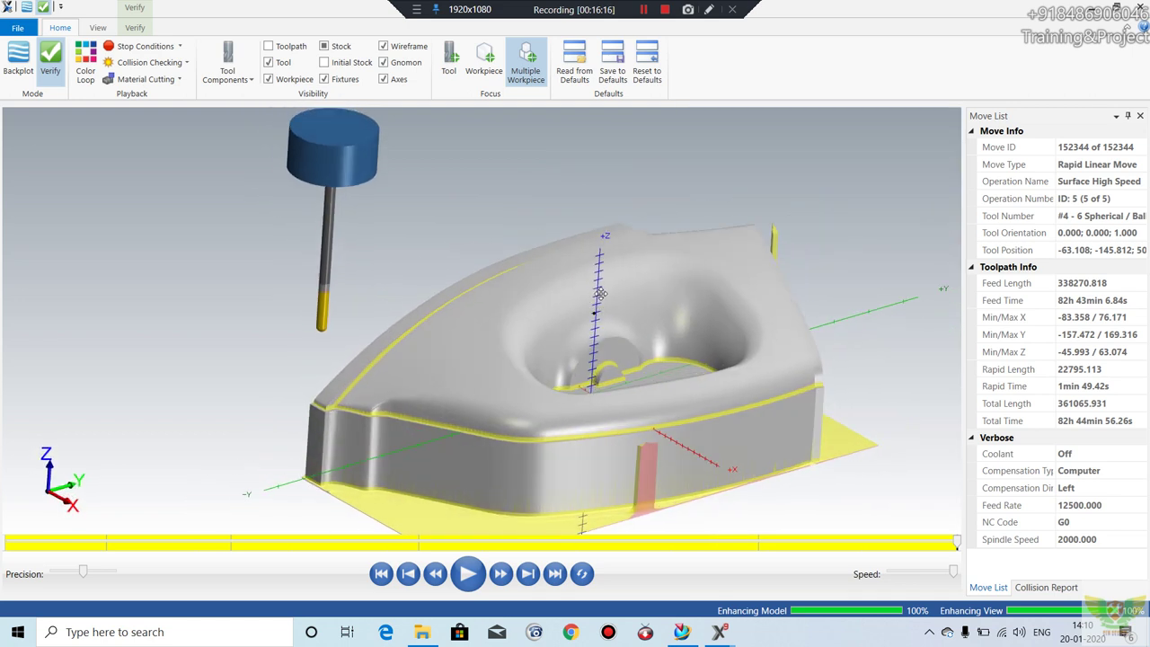
click(325, 45)
click(325, 46)
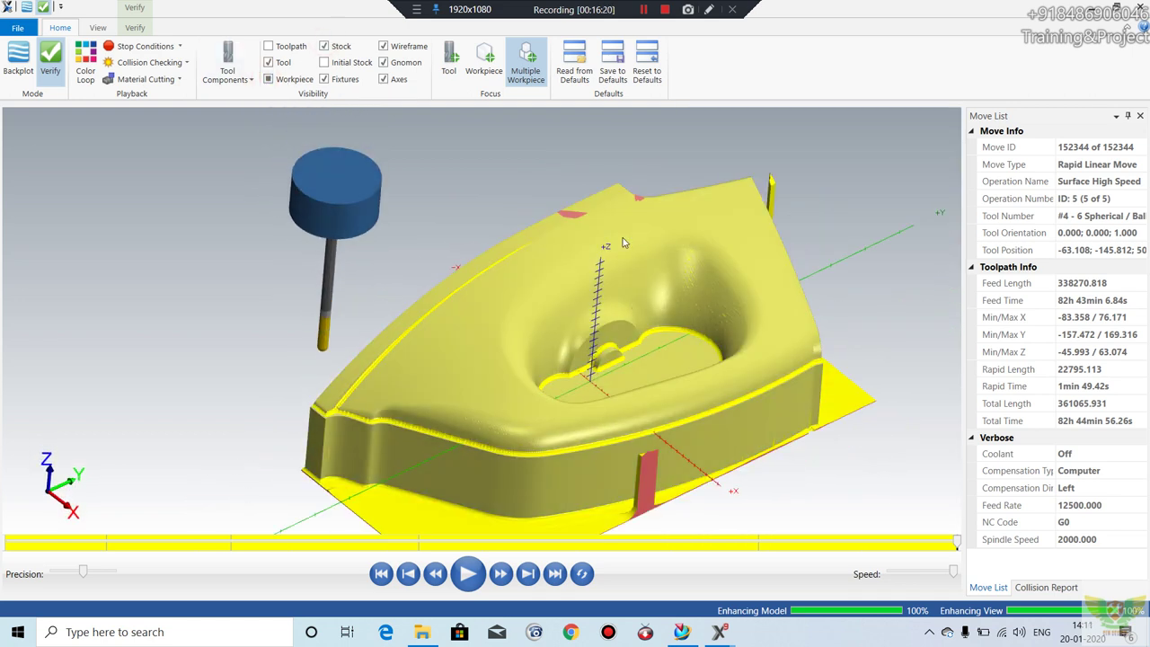
scroll(612, 222, up, 2)
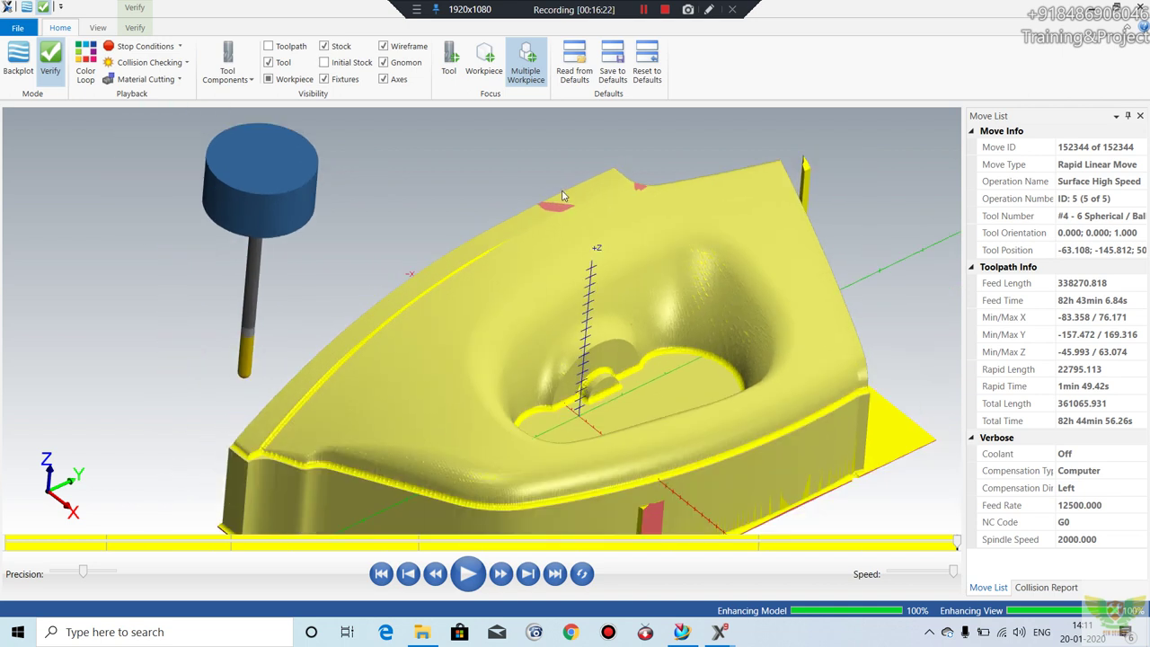
scroll(914, 143, down, 4)
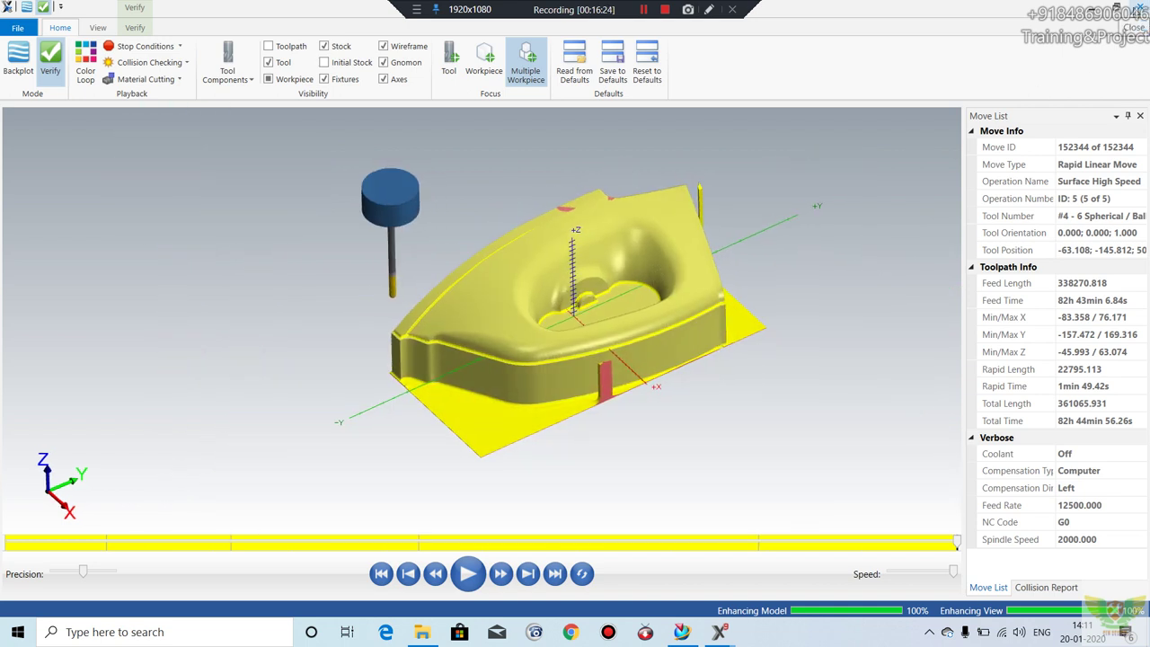
click(1121, 21)
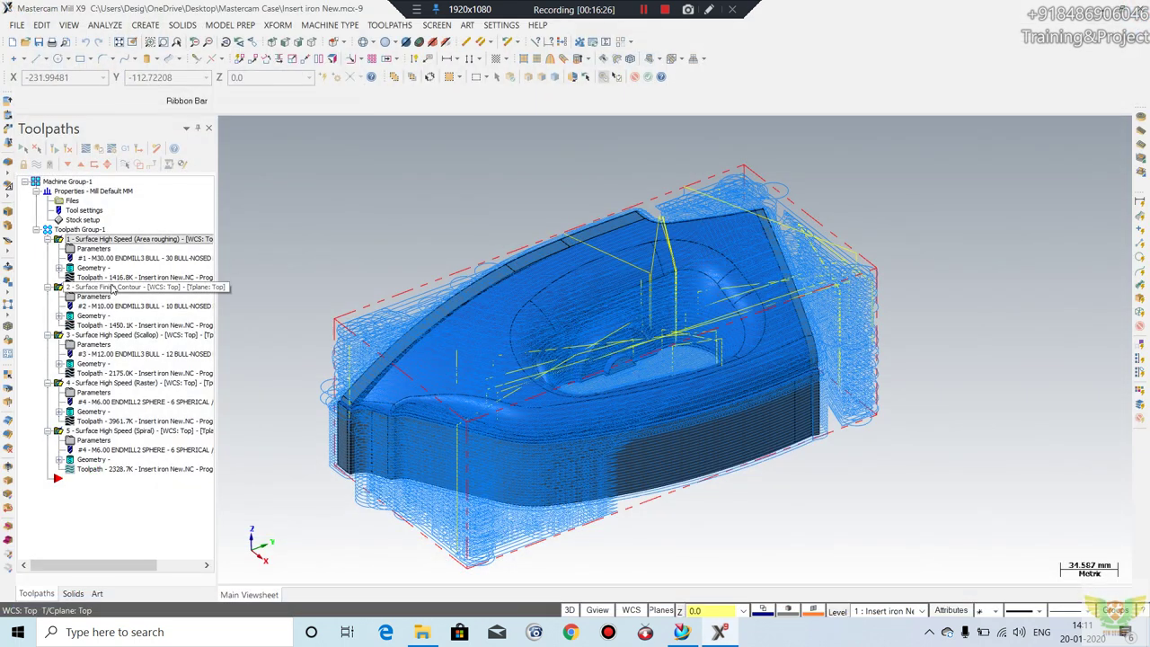
- Verify operation 2, Surface Finish Contour, alone through its 19903 moves, then close the simulator
click(129, 287)
click(100, 150)
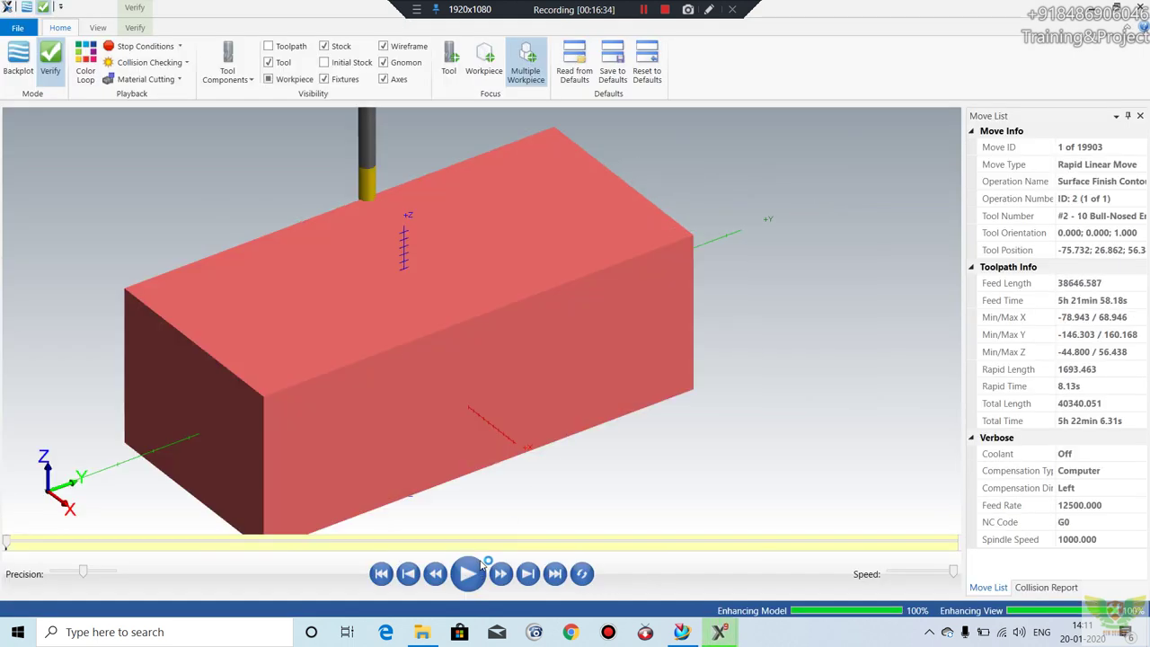
click(481, 562)
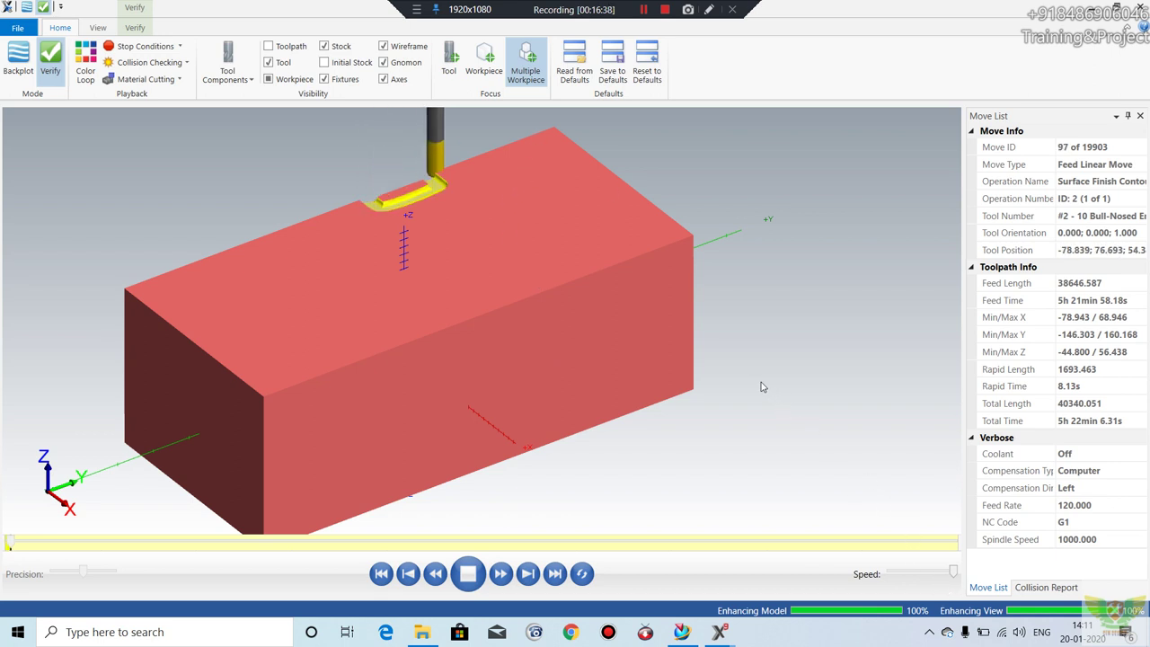
scroll(577, 310, down, 2)
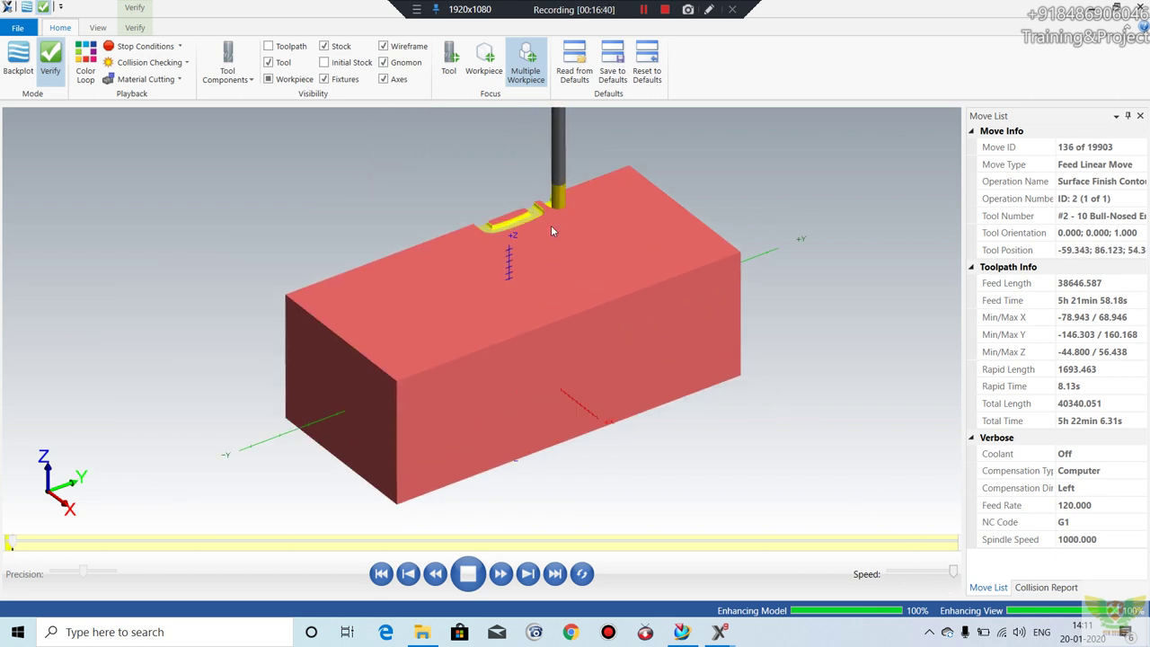
scroll(551, 225, up, 1)
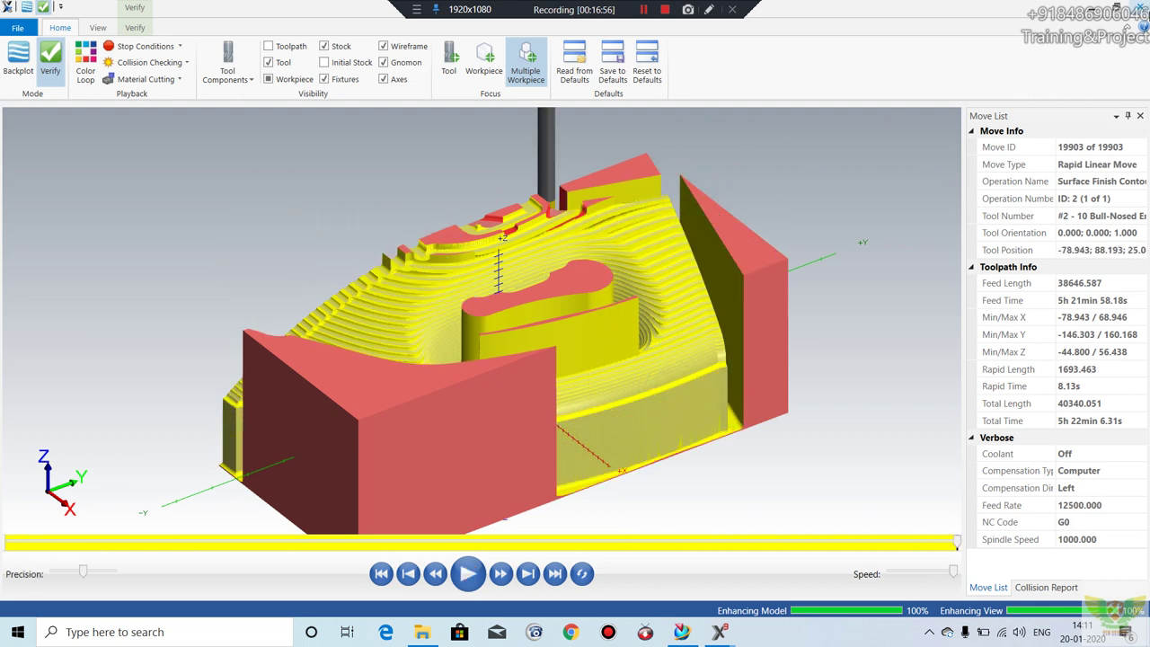
key(alt+F4)
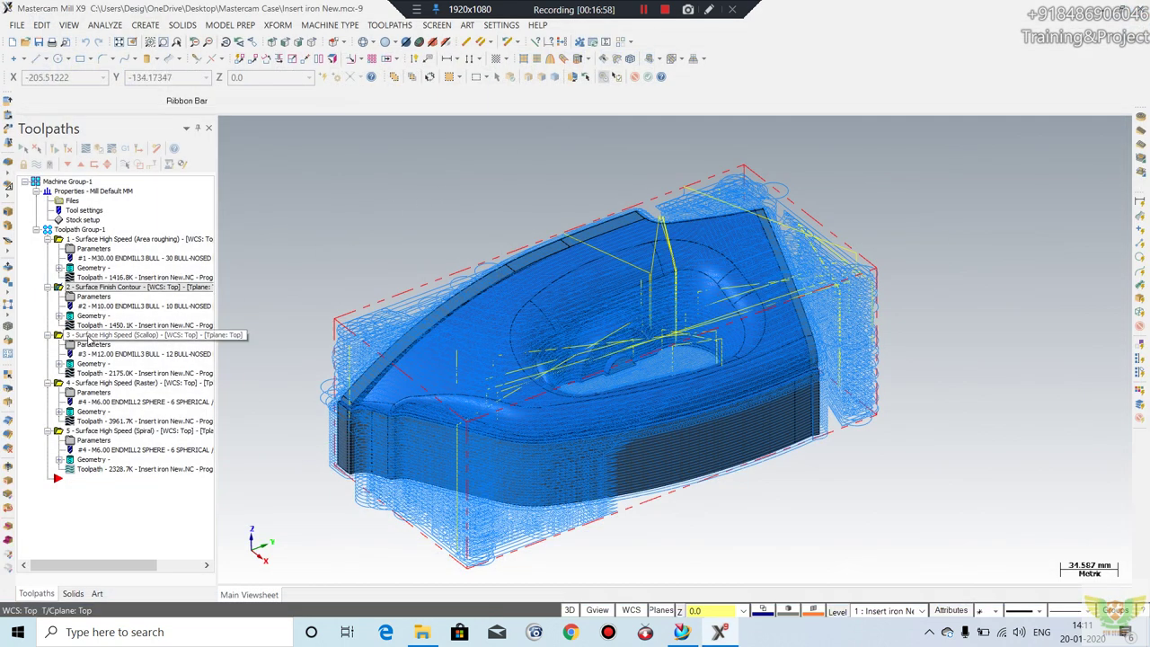
- Verify operation 3, the Scallop toolpath, alone through its 29982 moves, then leave the simulator
click(90, 335)
click(97, 147)
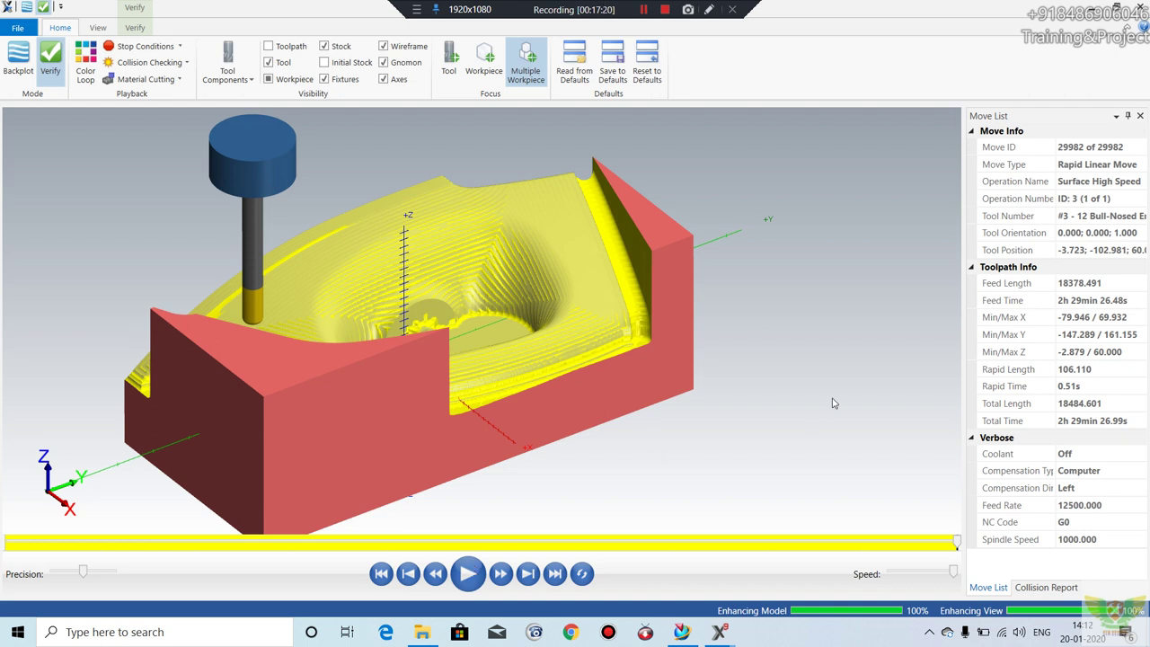
key(alt+Tab)
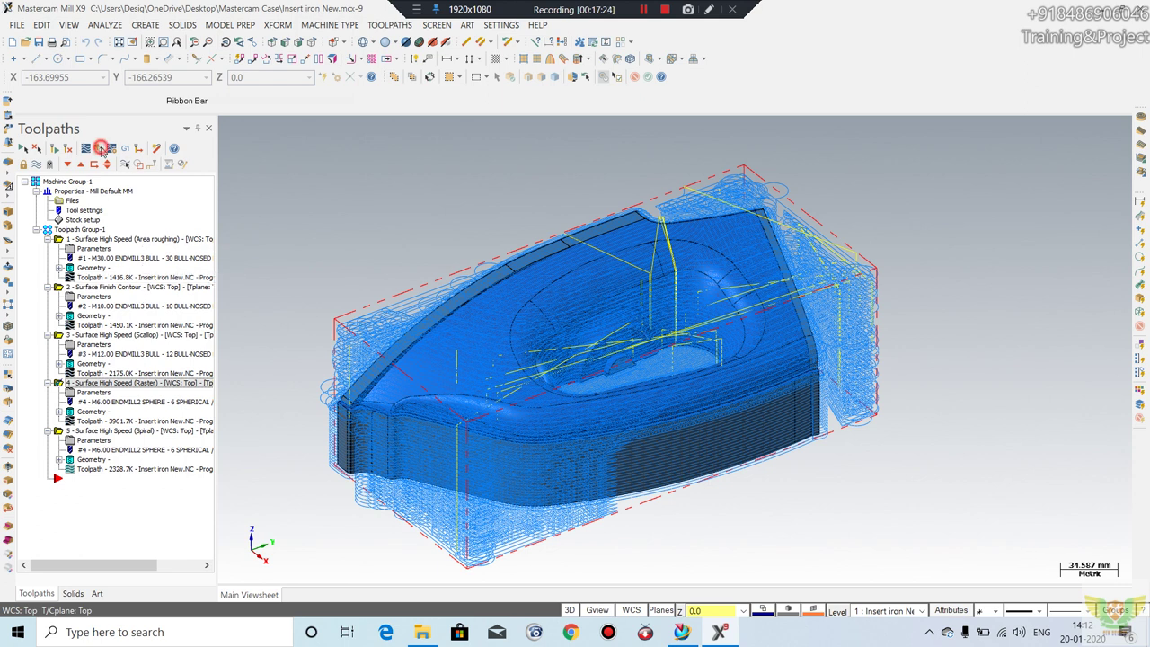
- Load the Raster operation alone and toggle Workpiece and Stock display to show the raw stock block
click(102, 148)
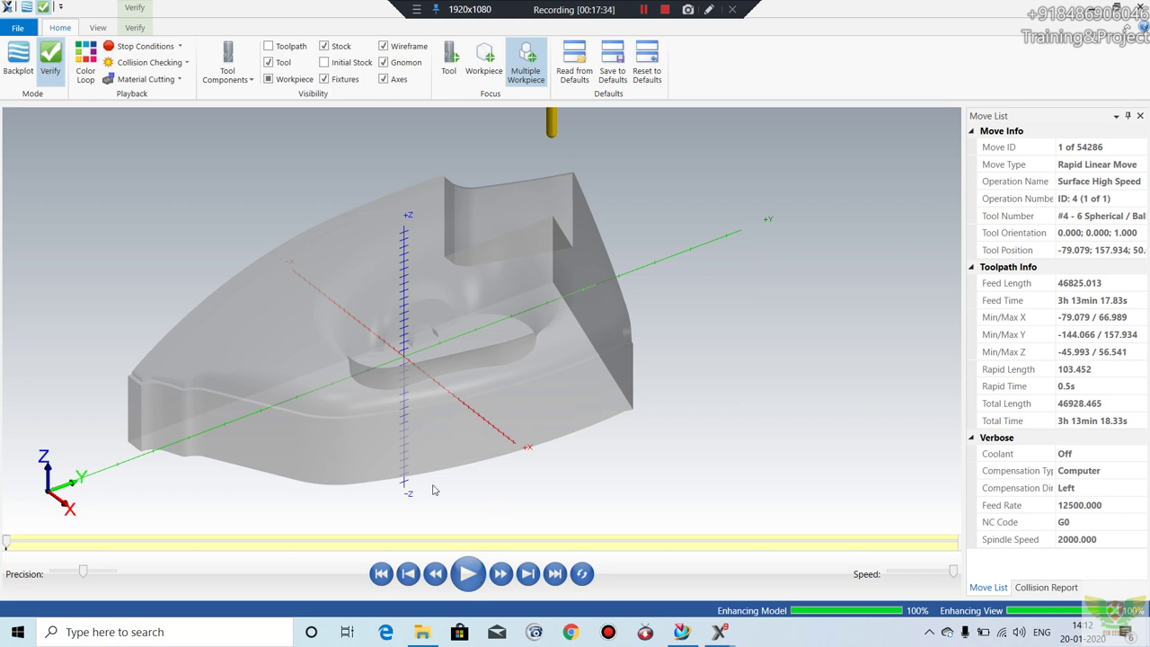
click(266, 79)
click(267, 79)
click(325, 46)
click(325, 45)
click(325, 46)
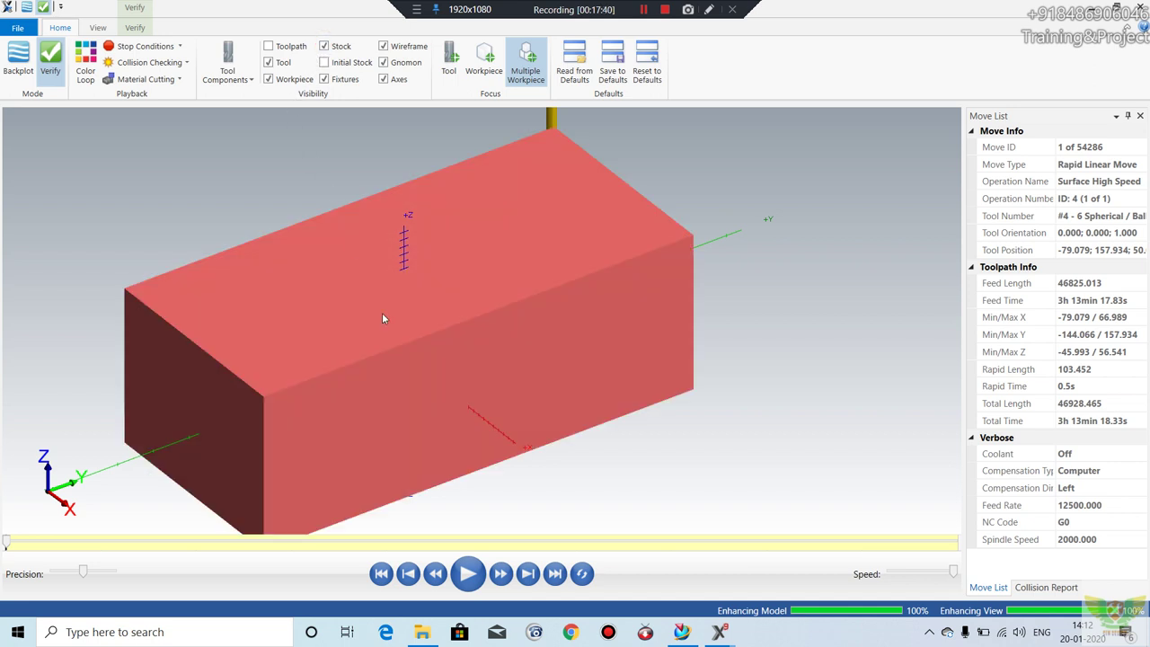
- Simulate the Raster toolpath's 54286 moves, inspect the cut stock, then close the simulator
click(477, 582)
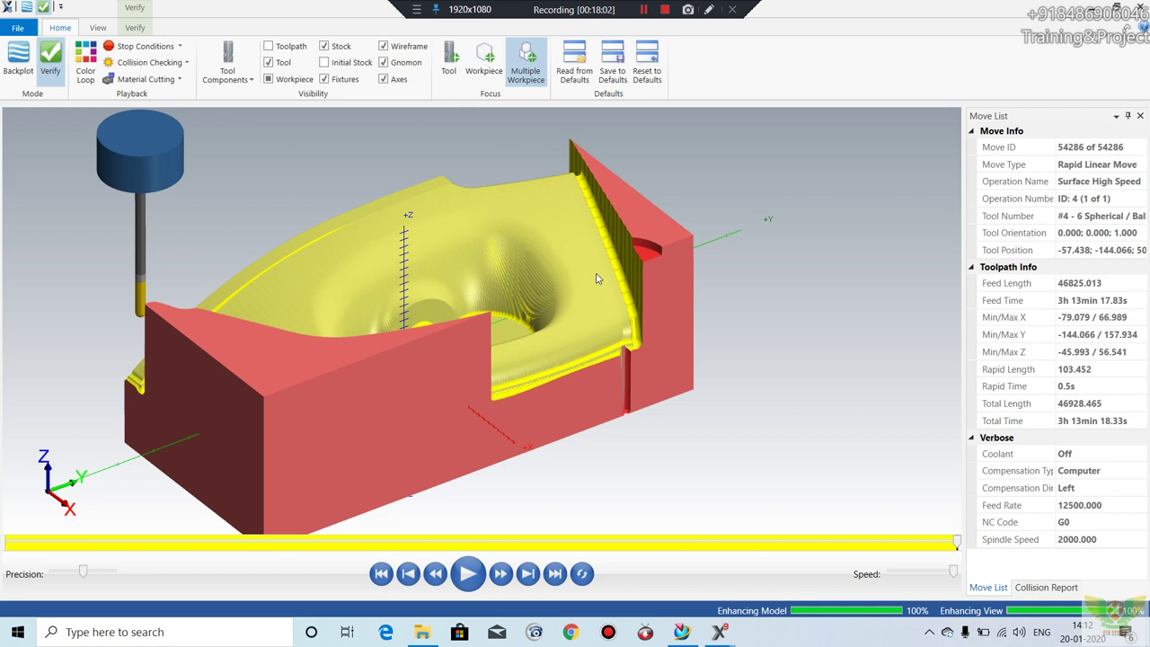
scroll(392, 263, up, 1)
scroll(436, 220, up, 2)
scroll(512, 250, down, 2)
scroll(514, 322, down, 1)
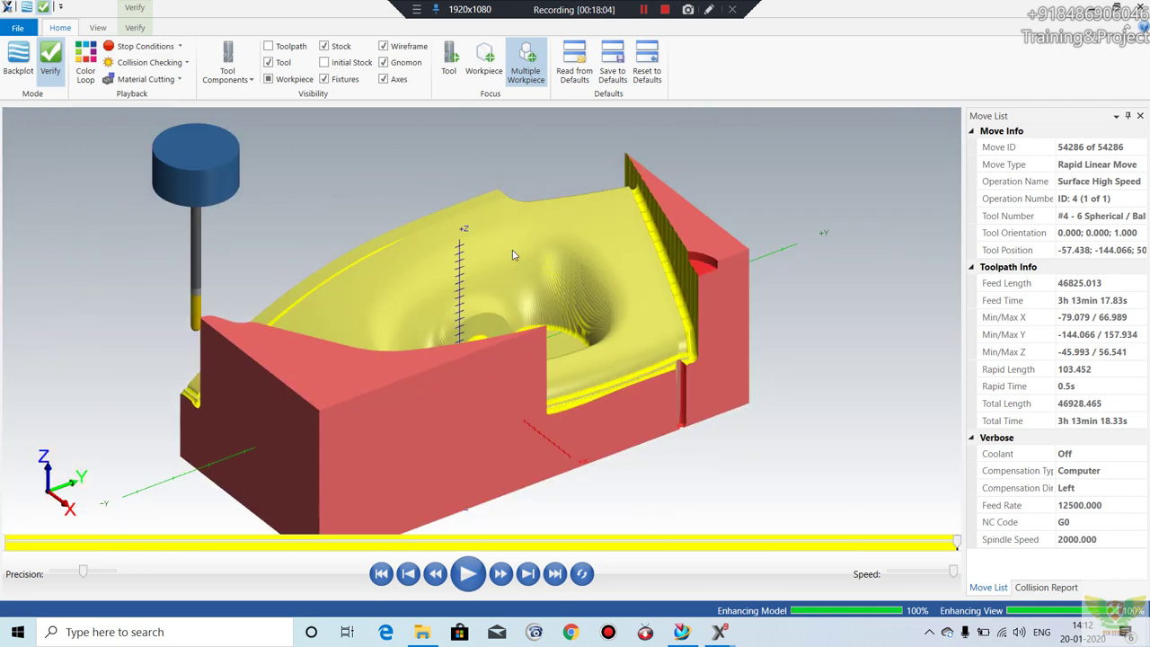
middle_drag(492, 248, 503, 270)
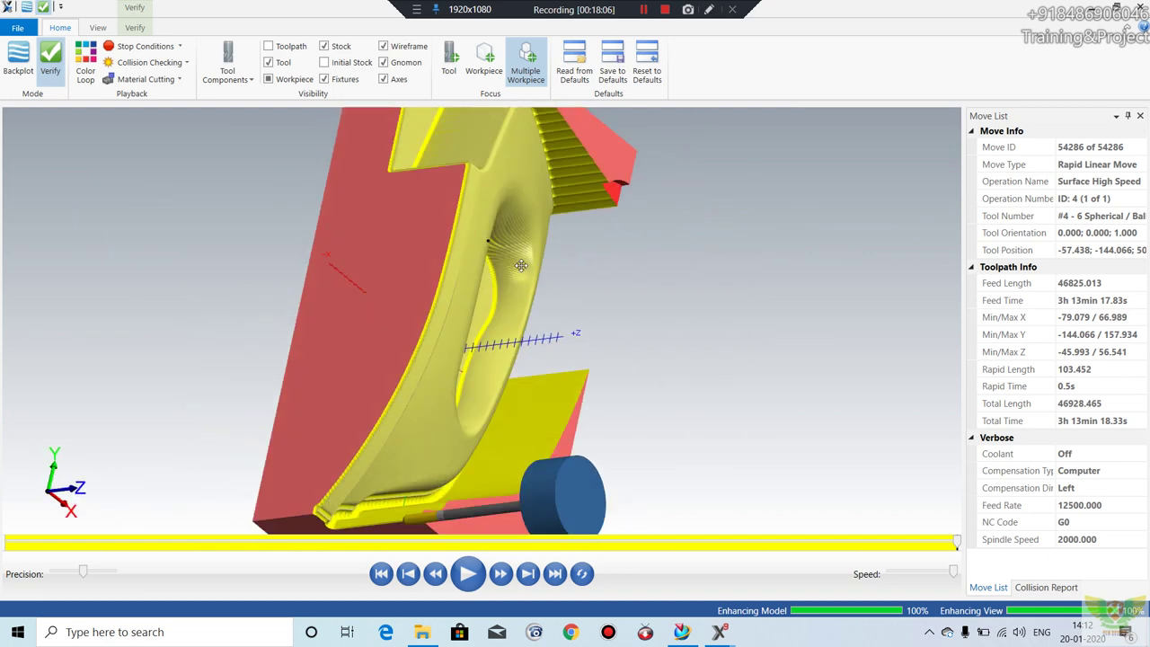
click(1137, 9)
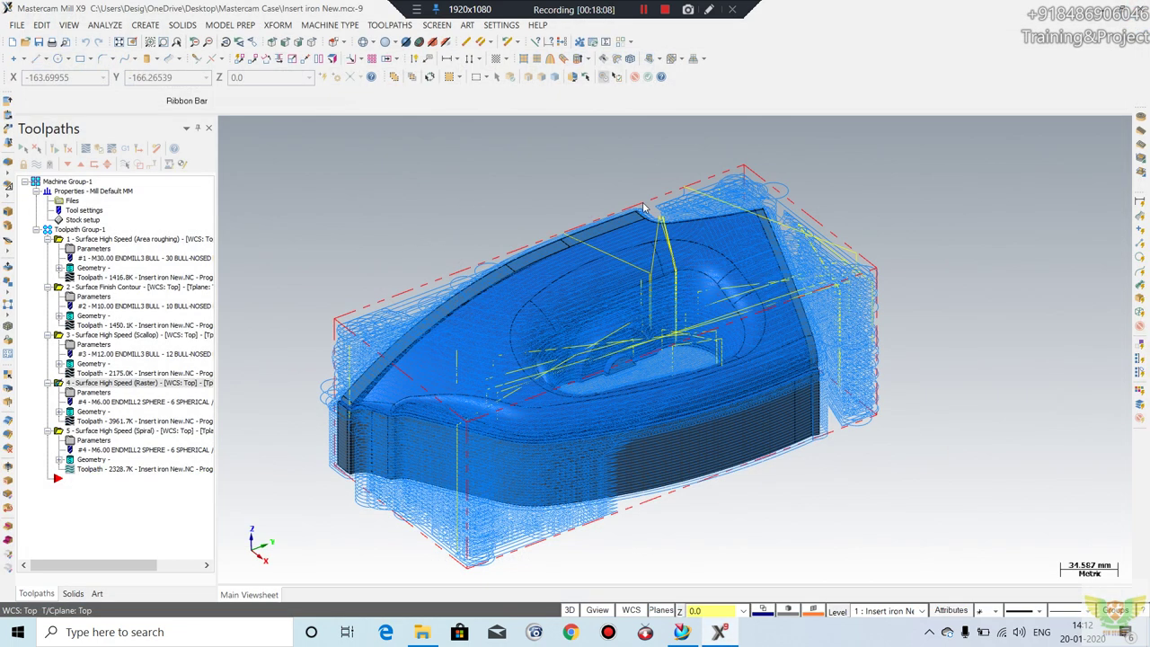
- Simulate operation 5's Spiral toolpath alone through all 31952 moves and orbit to inspect the cut stock
click(108, 429)
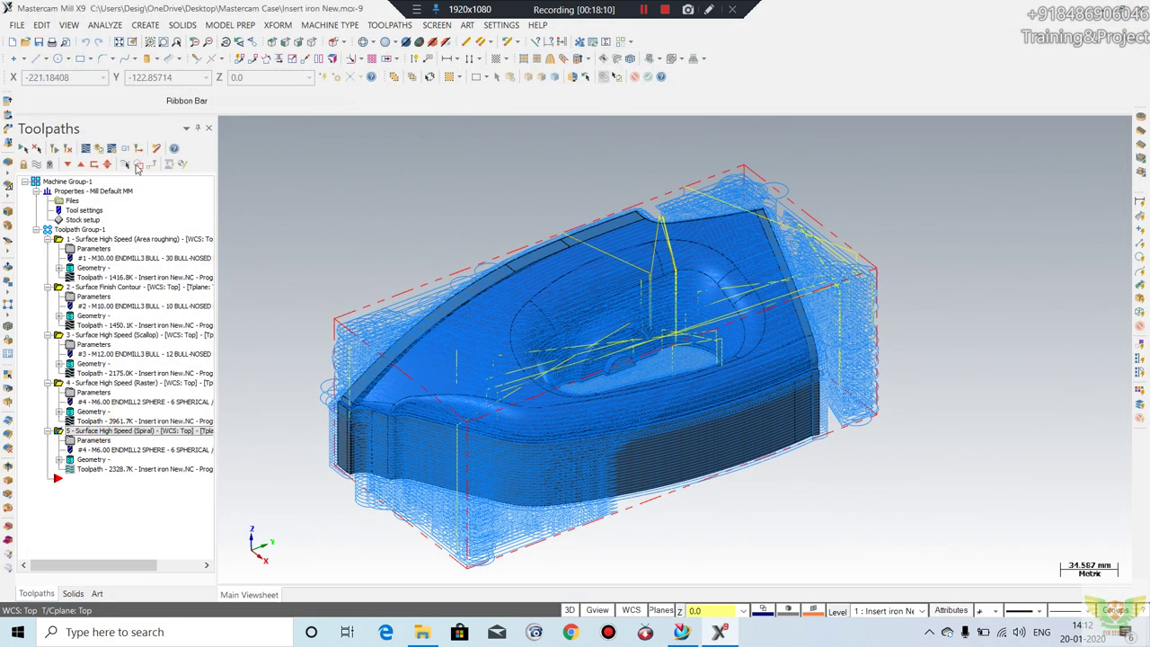
click(101, 150)
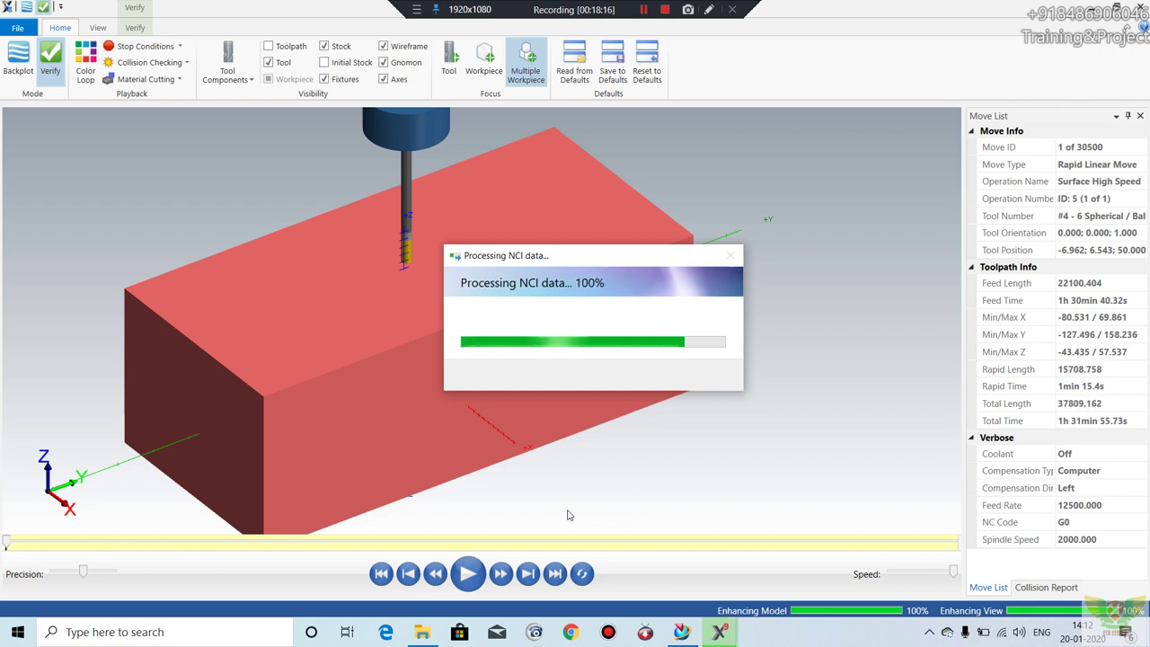
click(468, 575)
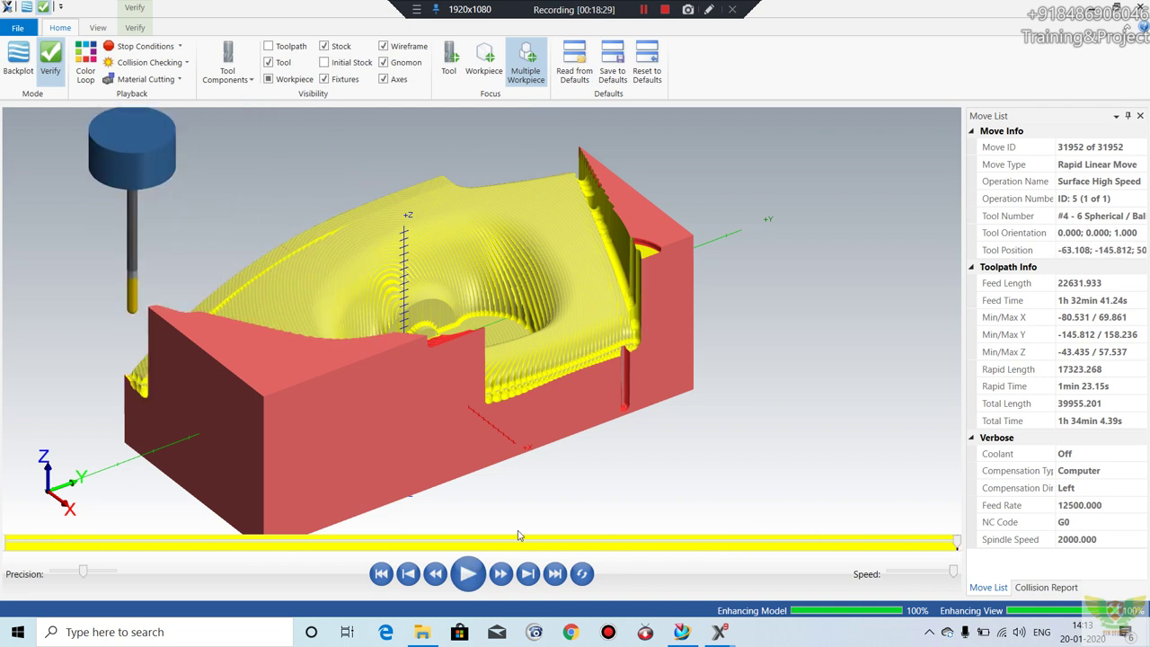
mouse_move(521, 402)
middle_down()
mouse_move(511, 413)
mouse_move(532, 412)
mouse_move(543, 395)
middle_up()
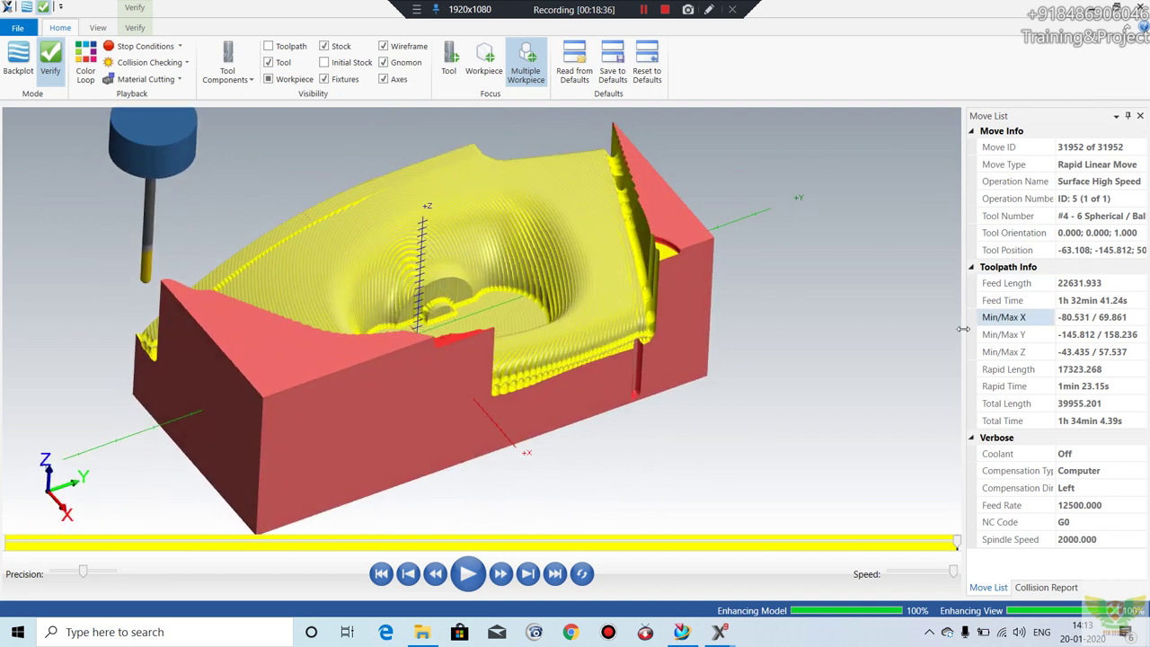
click(1139, 7)
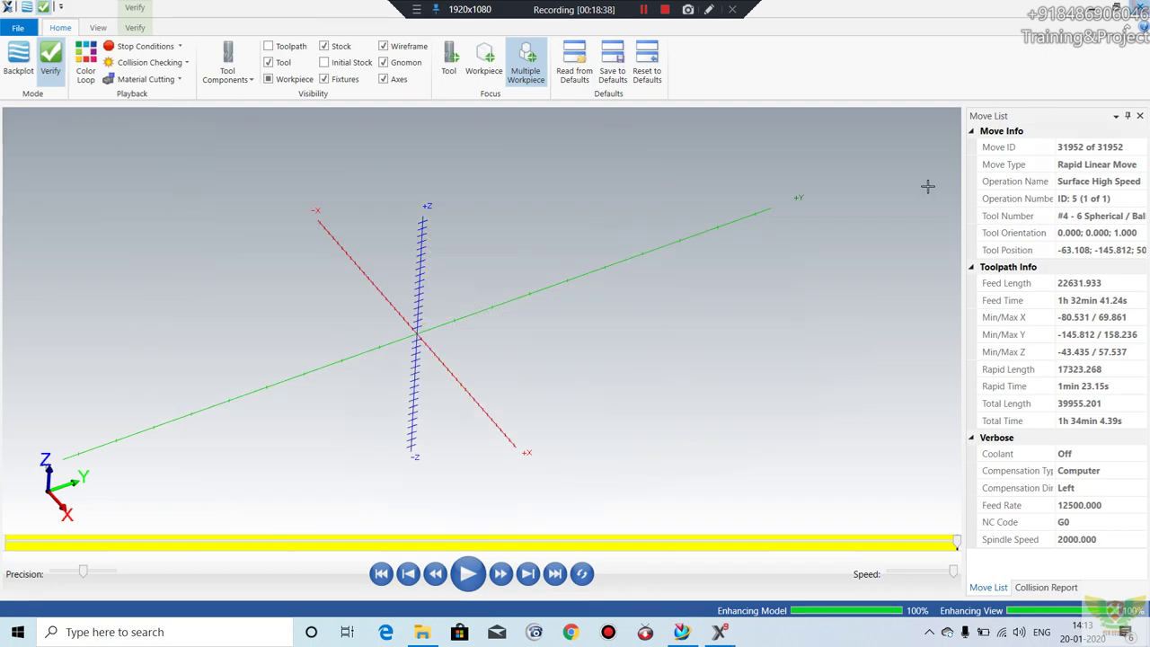
- Orbit and zoom to look down on all five toolpaths over the iron insert
mouse_move(674, 368)
middle_down()
mouse_move(640, 434)
mouse_move(596, 317)
mouse_move(599, 375)
middle_up()
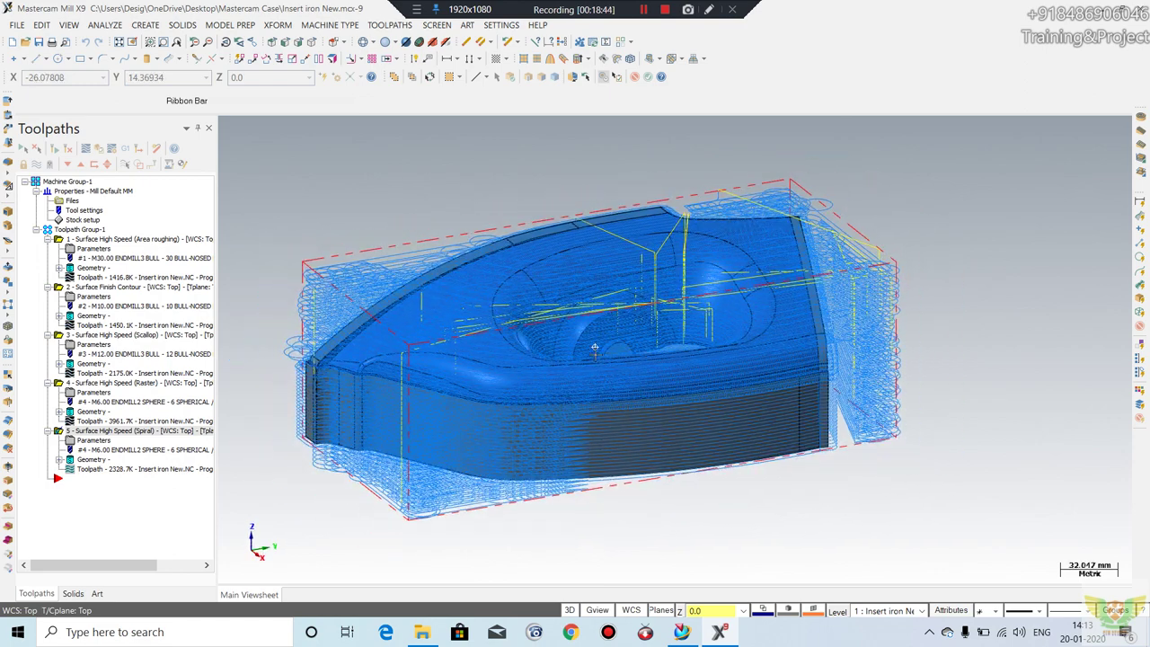
scroll(599, 375, up, 2)
scroll(419, 276, down, 1)
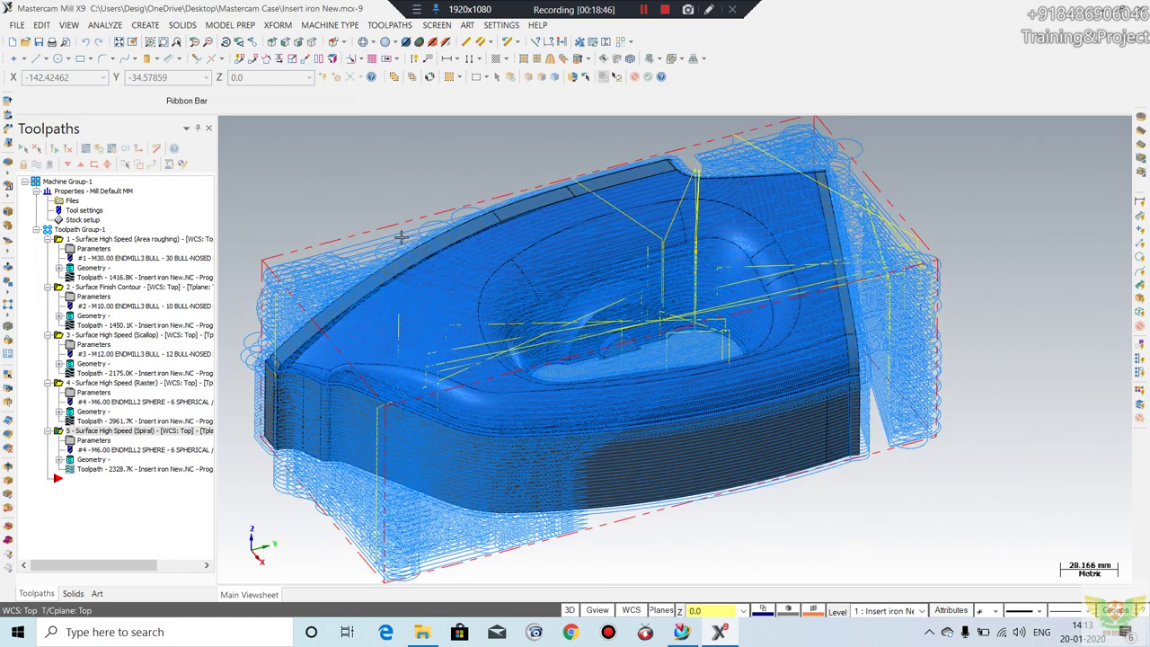